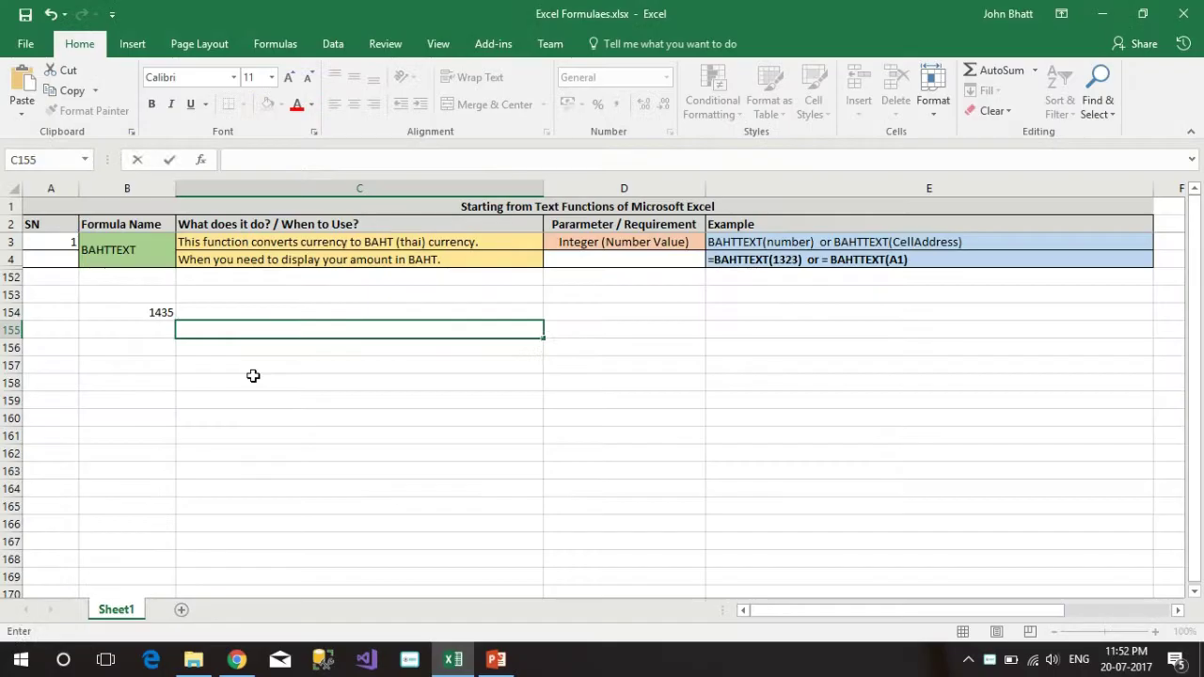
Enter =BAHTTEXT(1342) in C155 to spell 1342 in Thai baht words.
text(=BAHTTEXT)
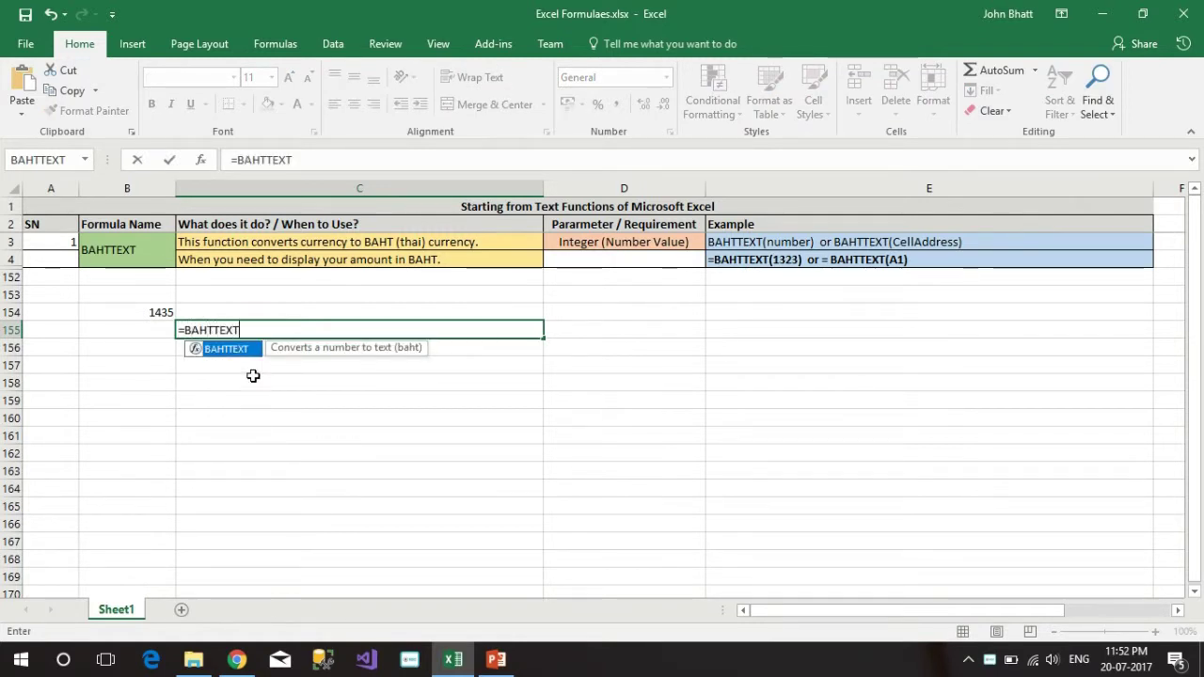
text(()
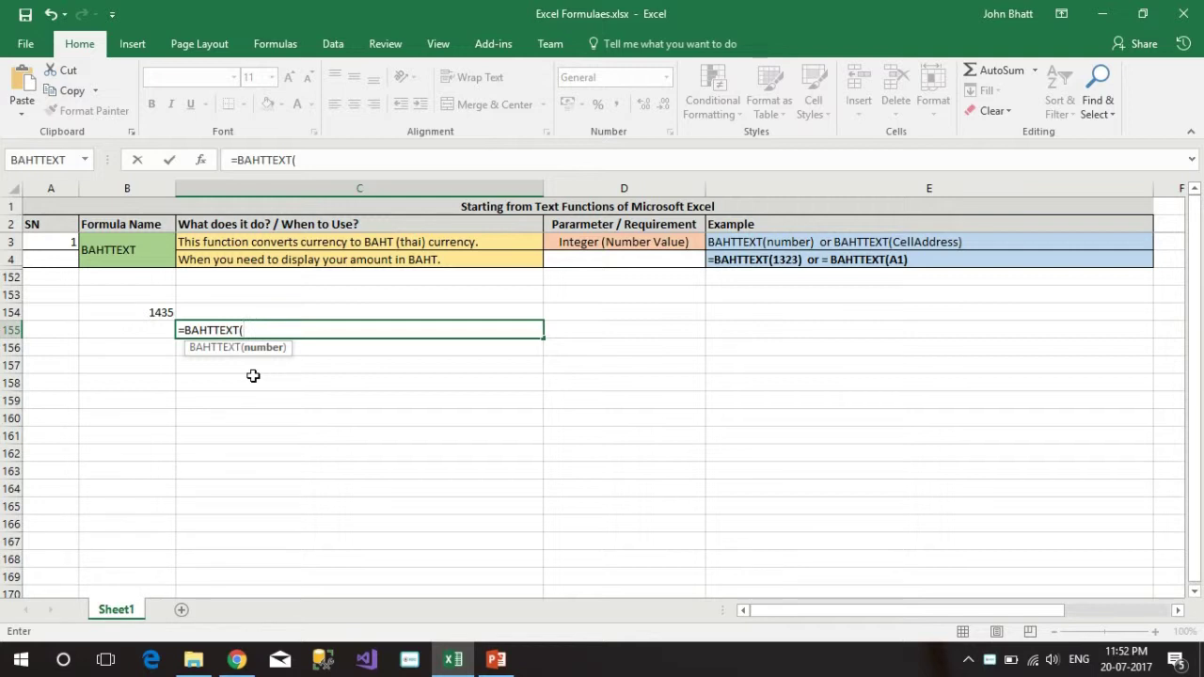
text(1342)
text())
key(ctrl+Return)
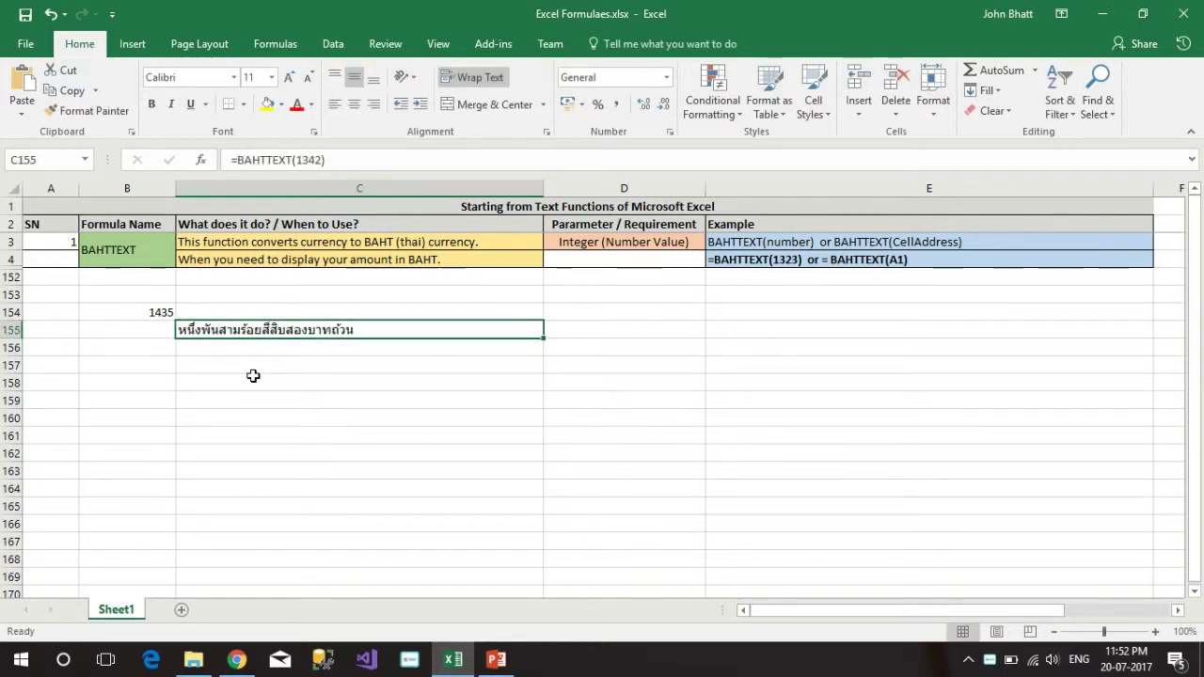
key(Down)
key(Down)
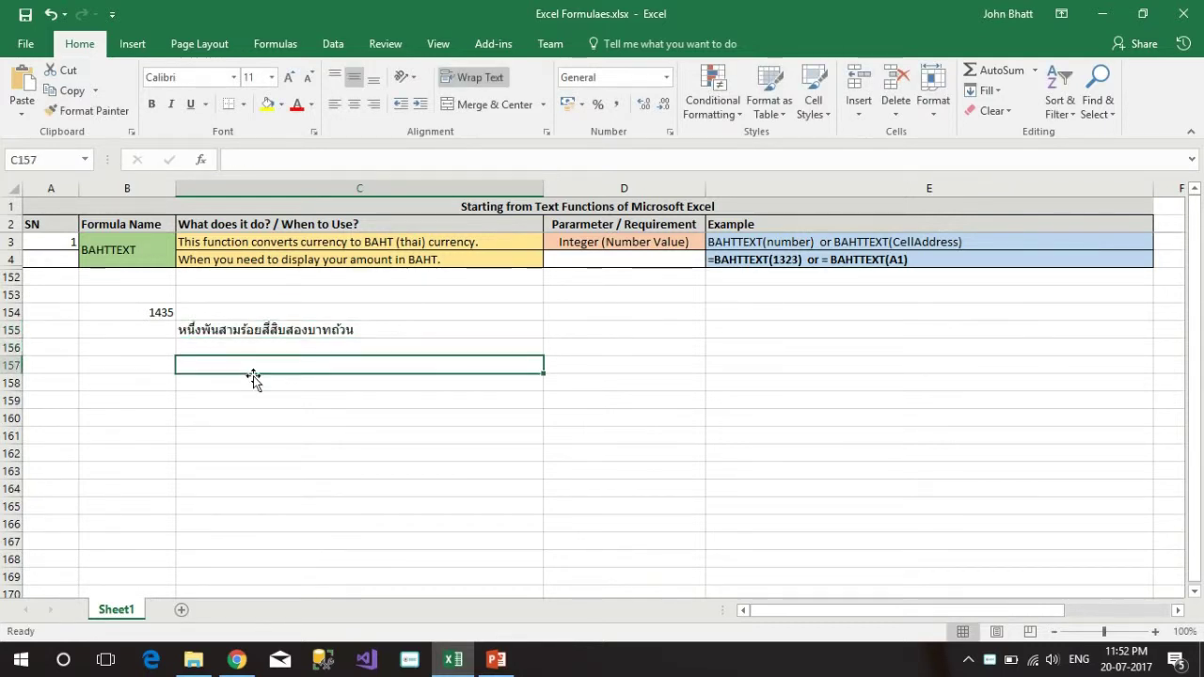
Enter =BAHTTEXT(B154) in C157, then copy the Thai text from C155.
text(=)
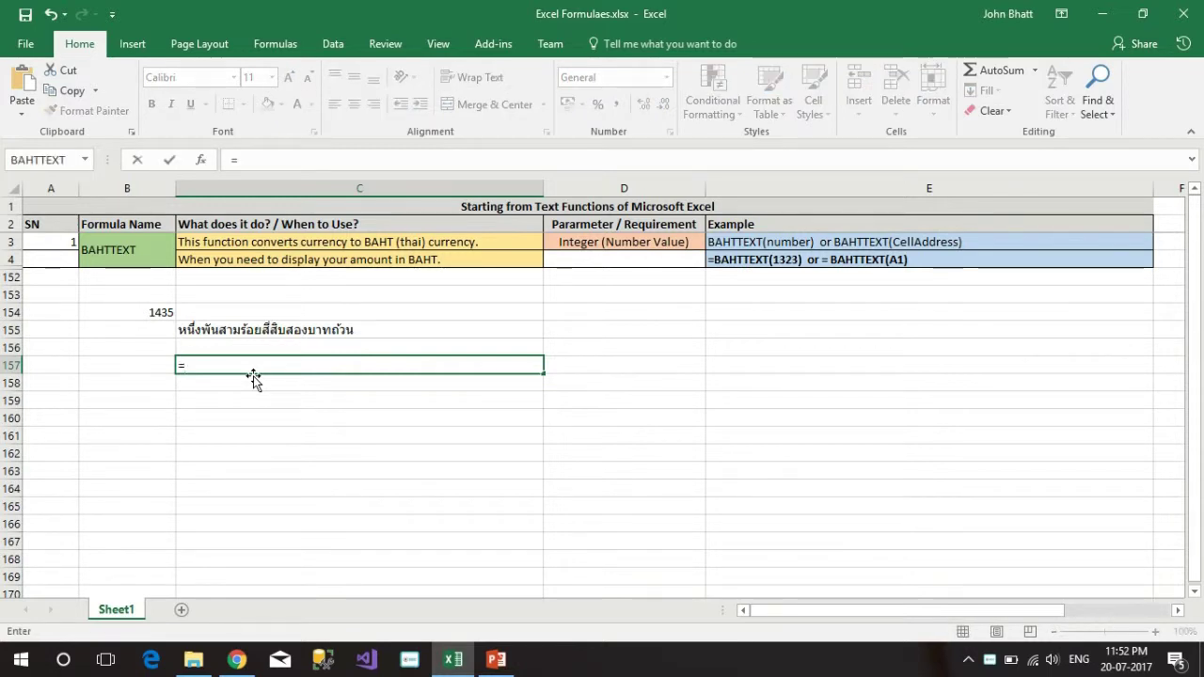
text(BAHTTEXT)
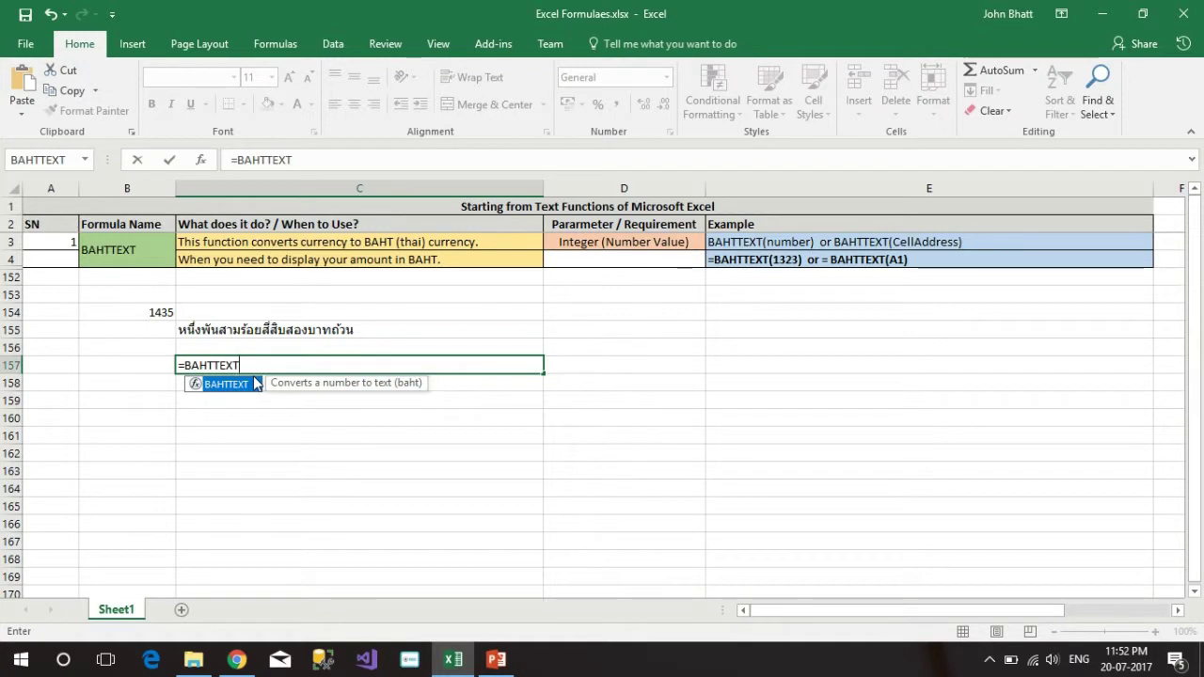
text(()
key(Up)
key(Up)
key(Up)
key(Up)
key(Left)
key(Down)
text())
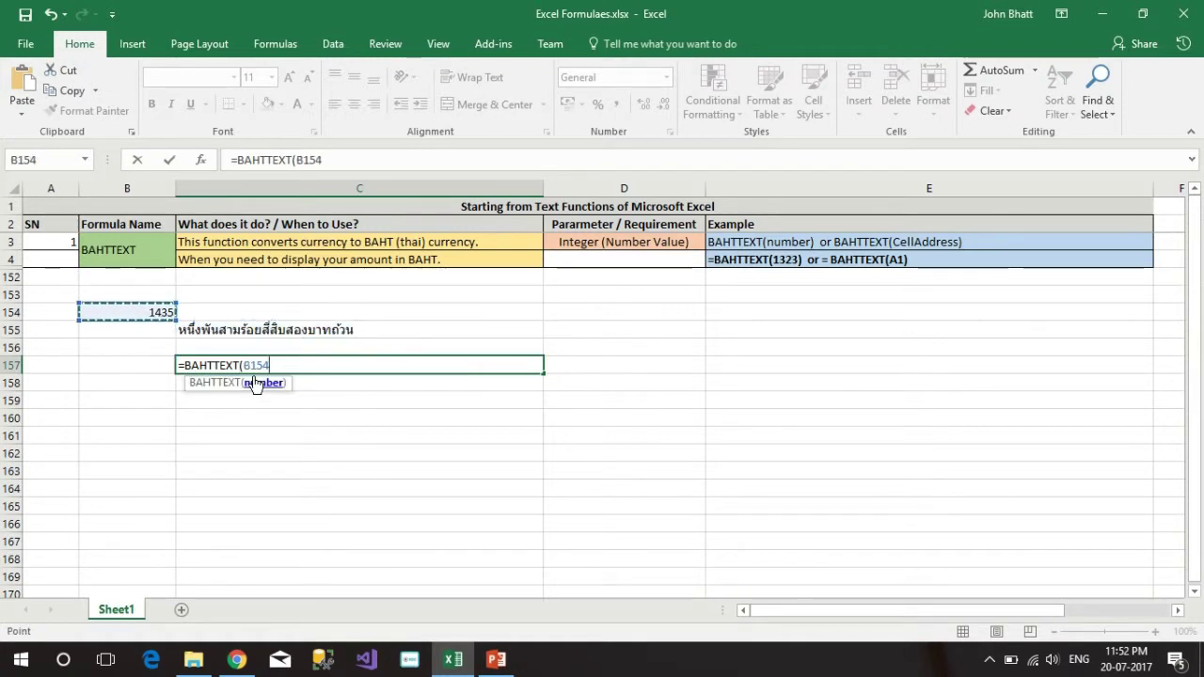
key(Return)
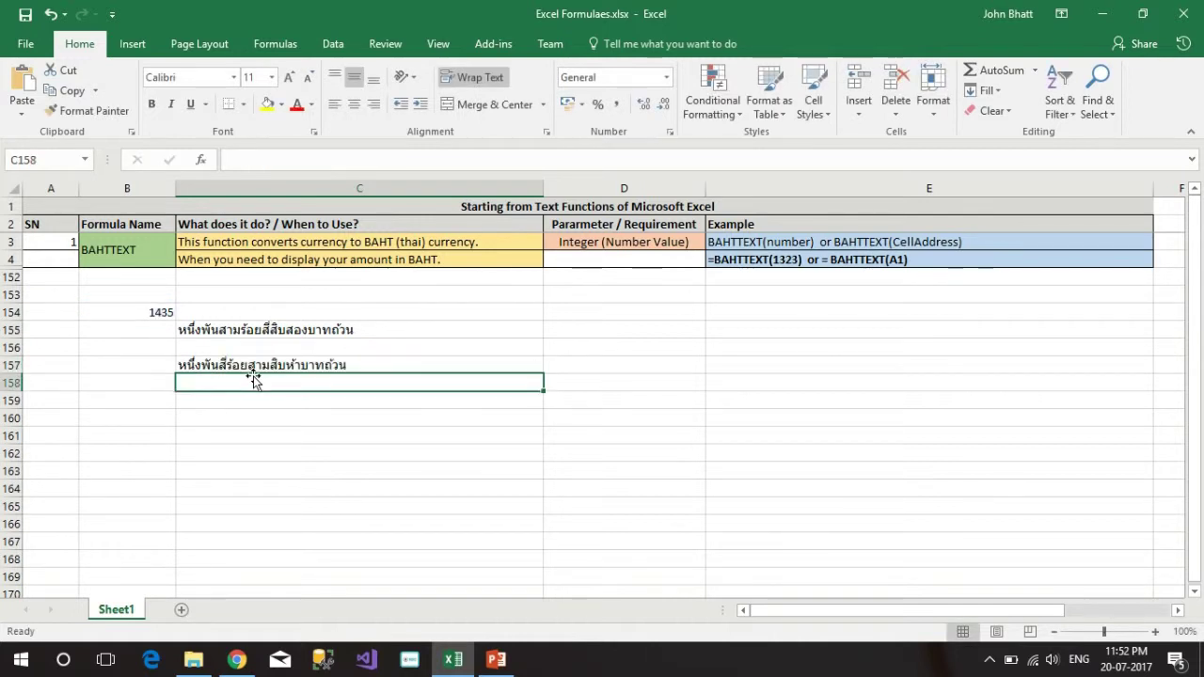
click(255, 329)
key(ctrl+c)
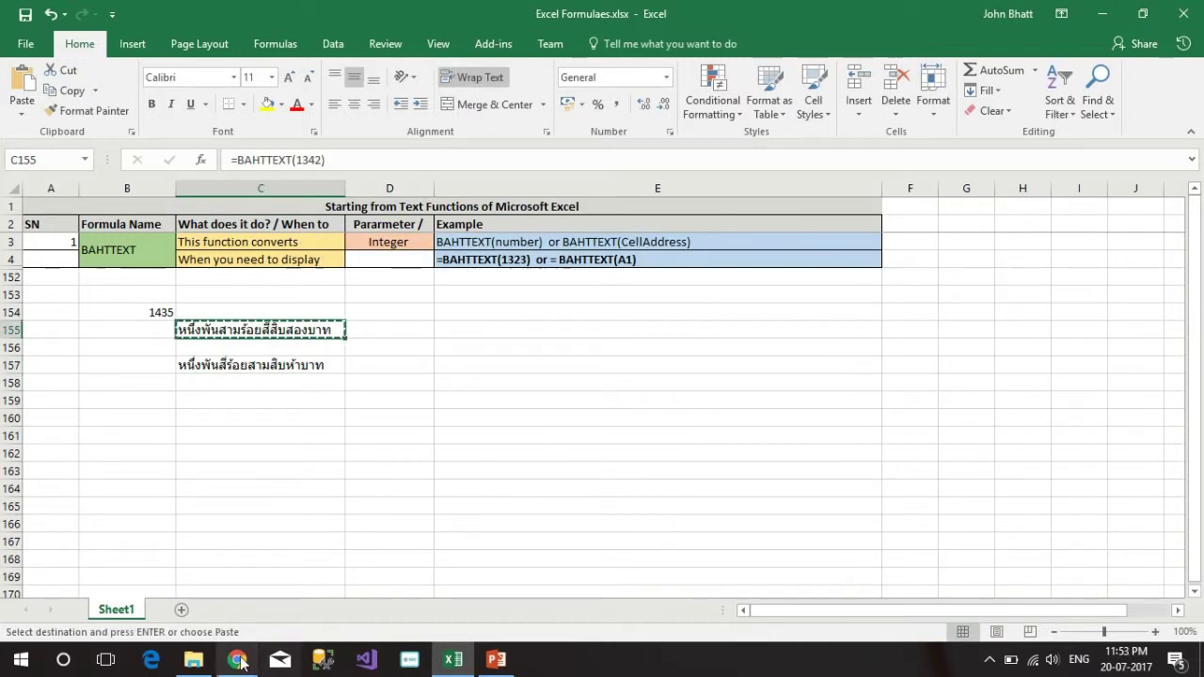
Translate the copied Thai text in Google Translate, opened in an incognito Chrome window.
click(237, 659)
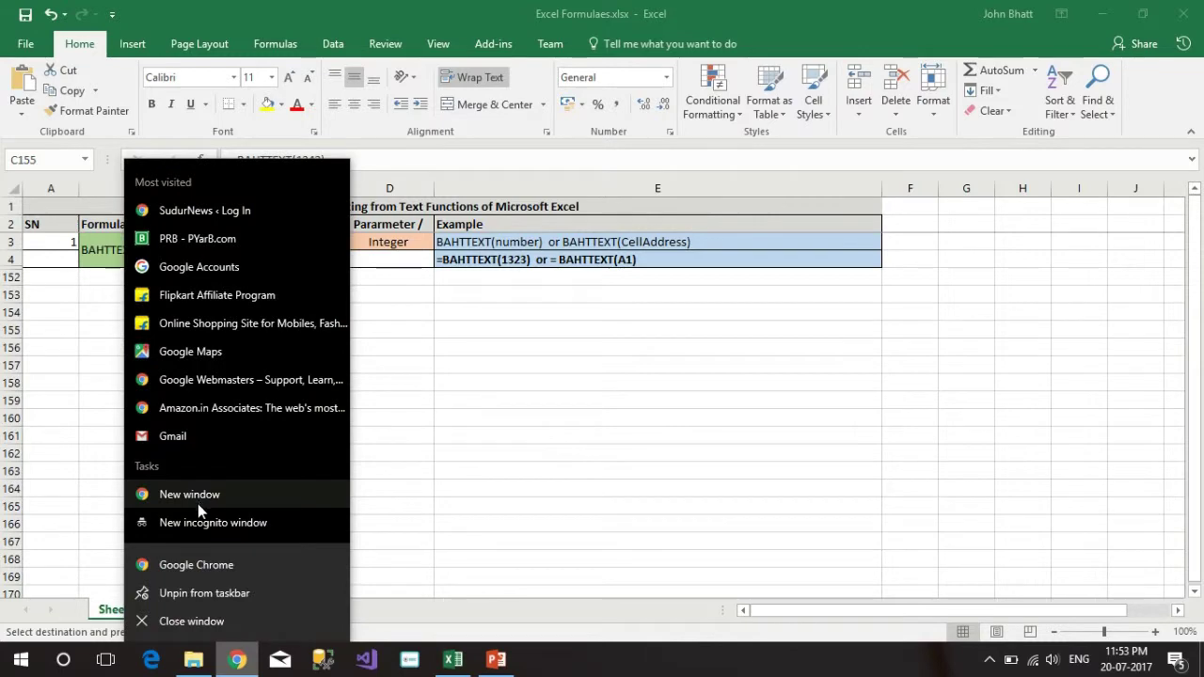
click(203, 523)
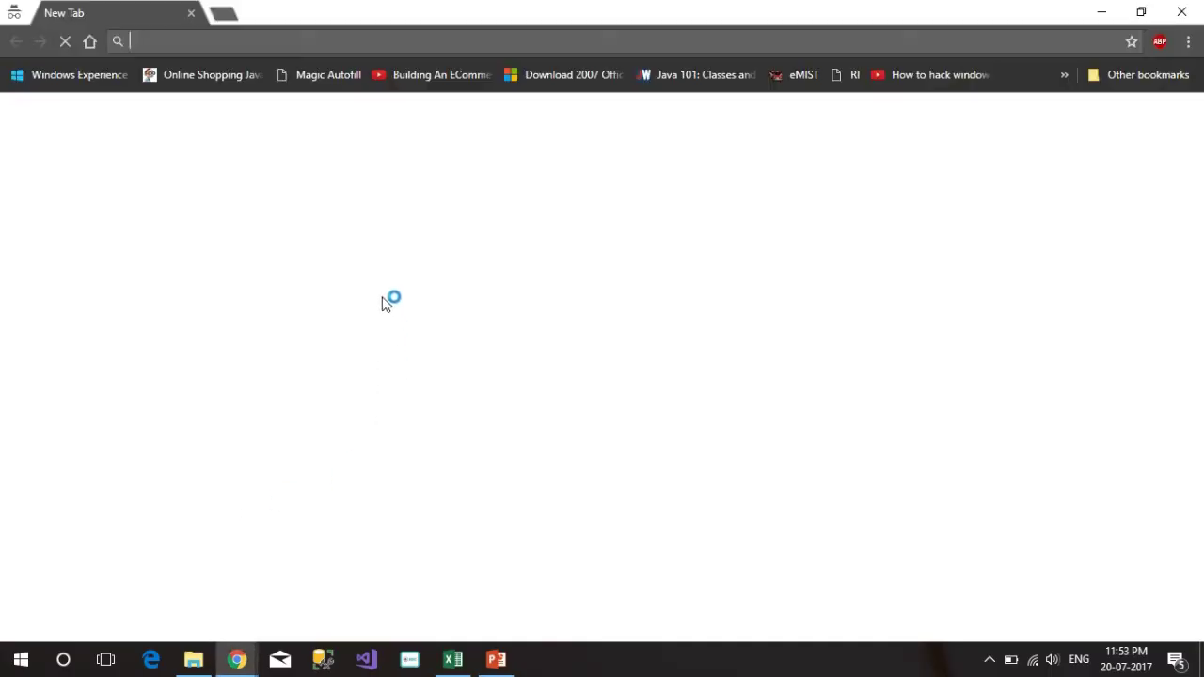
text(tra)
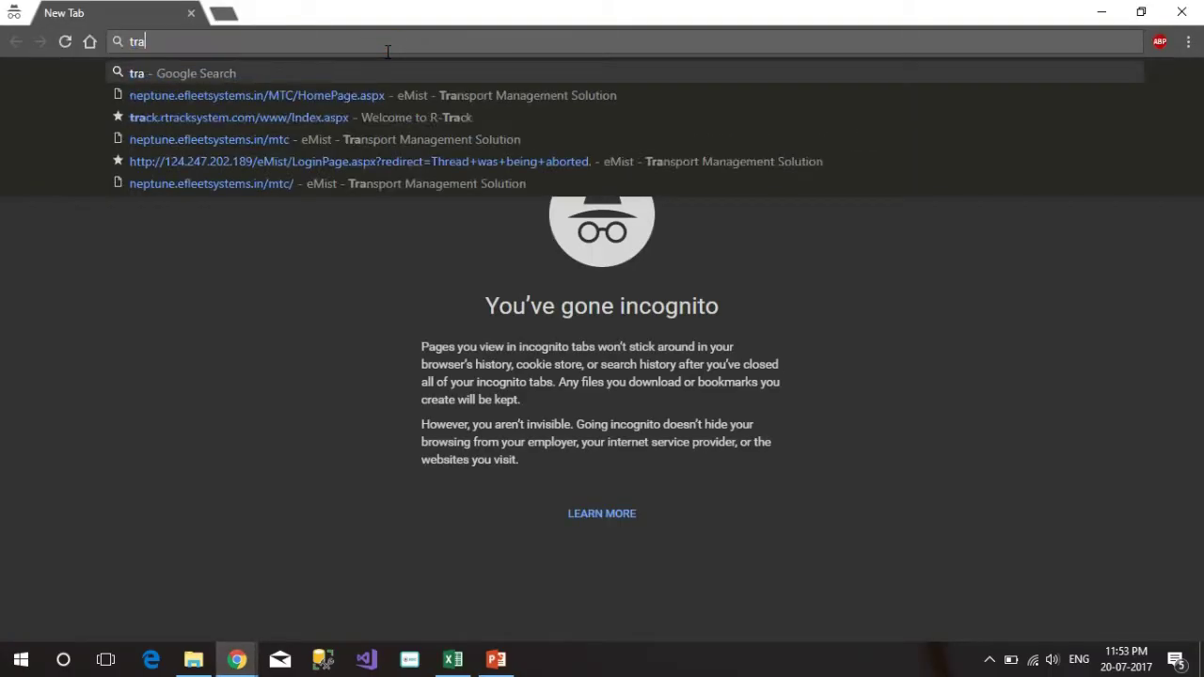
text(nslate.google.com)
key(Return)
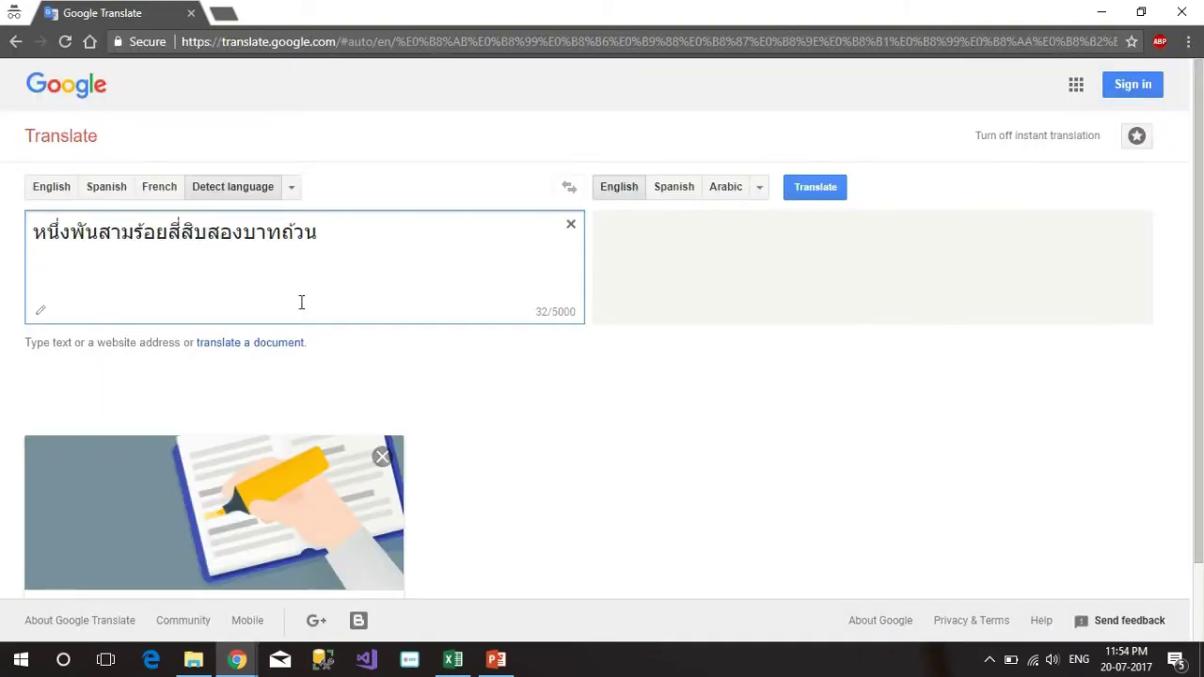
click(708, 371)
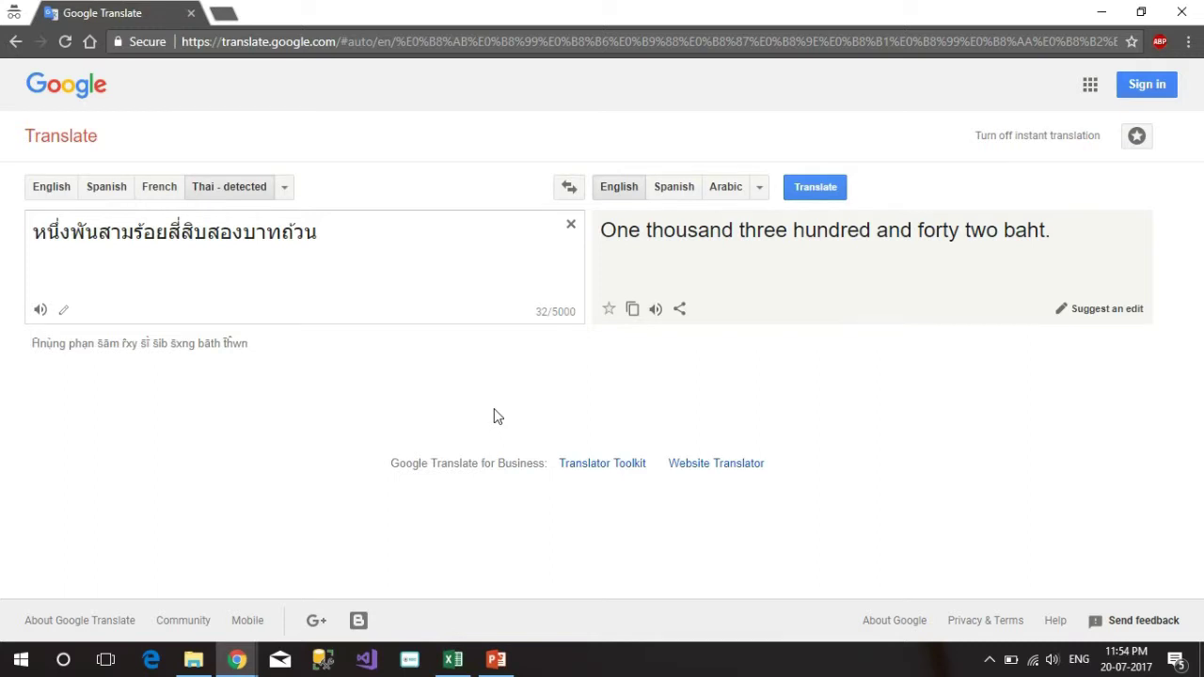
Return to Excel and select cell B58 for the CHAR example.
key(alt+Tab)
key(Down)
key(Down)
key(Down)
key(Down)
key(Down)
key(Up)
key(Up)
key(Up)
key(Up)
key(Right)
key(Up)
key(Down)
key(Down)
key(Up)
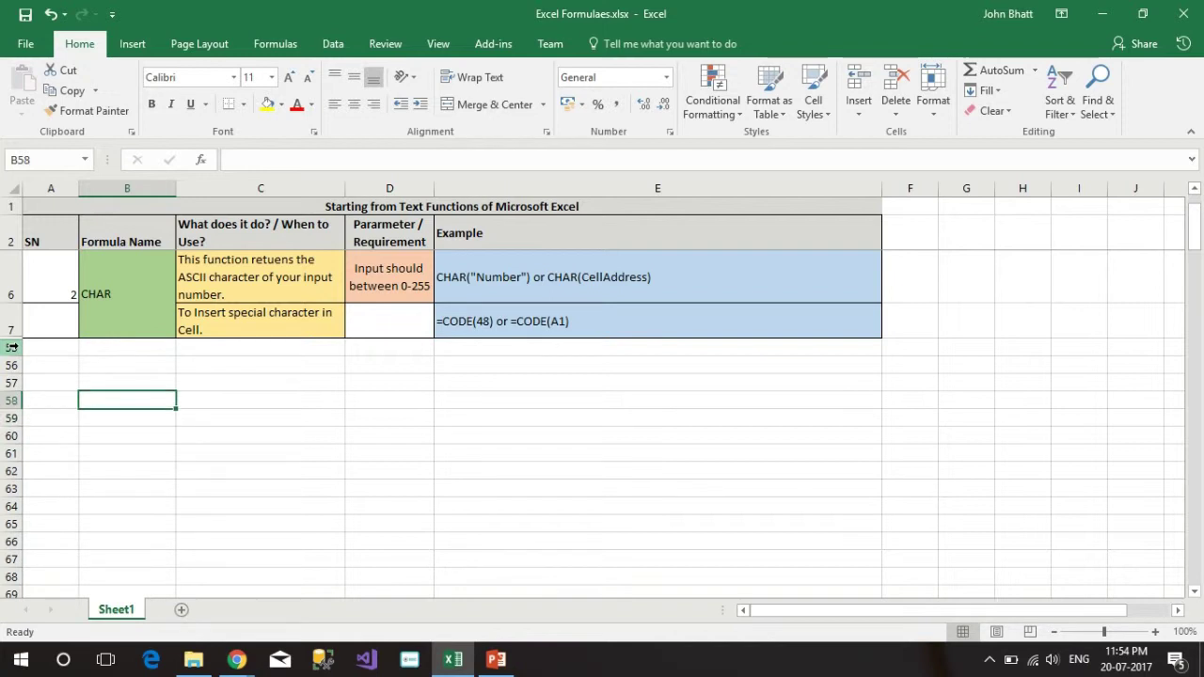
Label B58 'CHAR' and unhide row 5.
text(CHAR)
key(Tab)
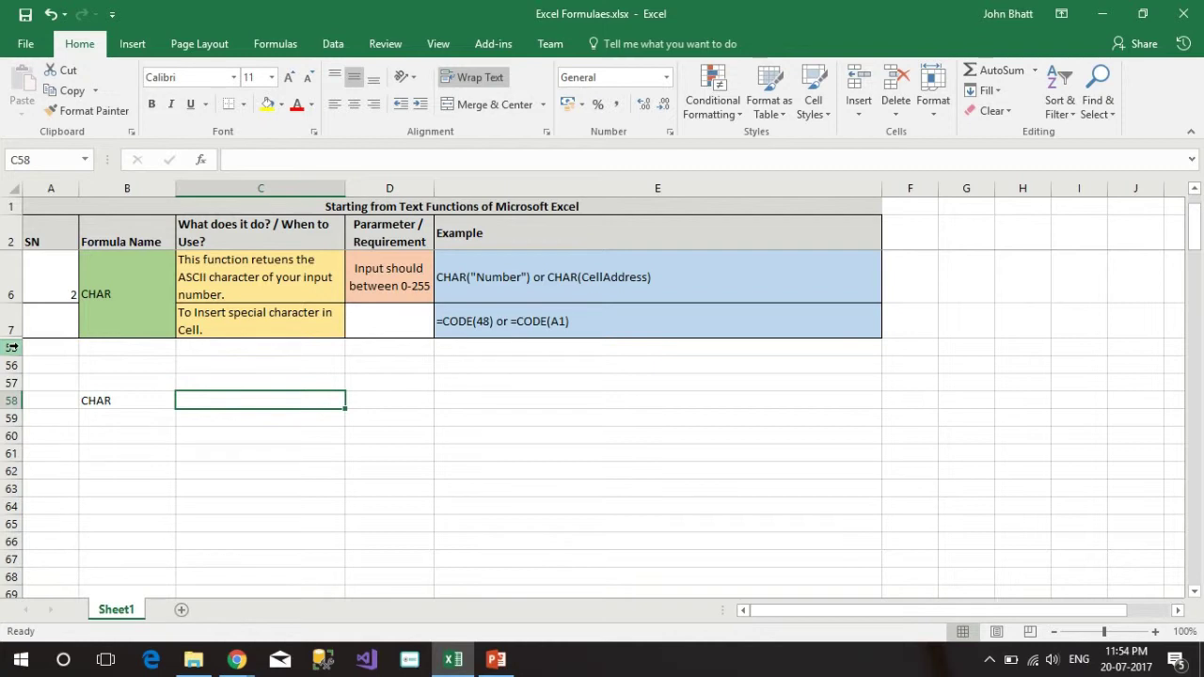
double_click(13, 347)
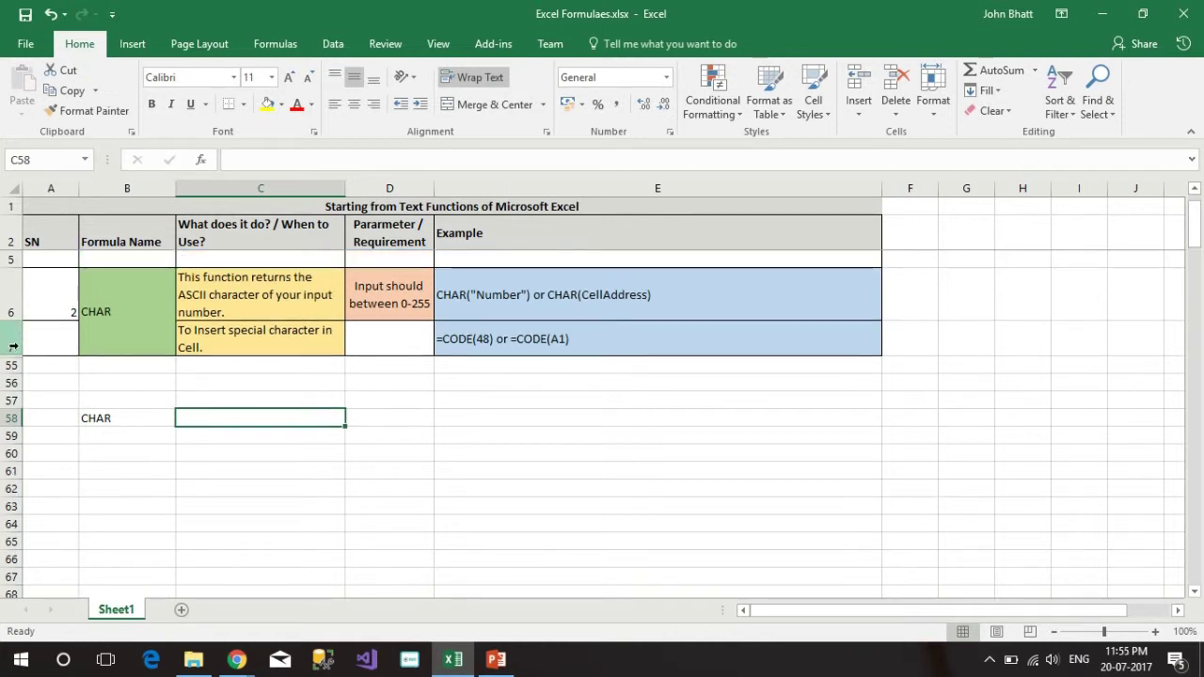
Enter =CHAR(48) in C58, returning 0.
text(=C)
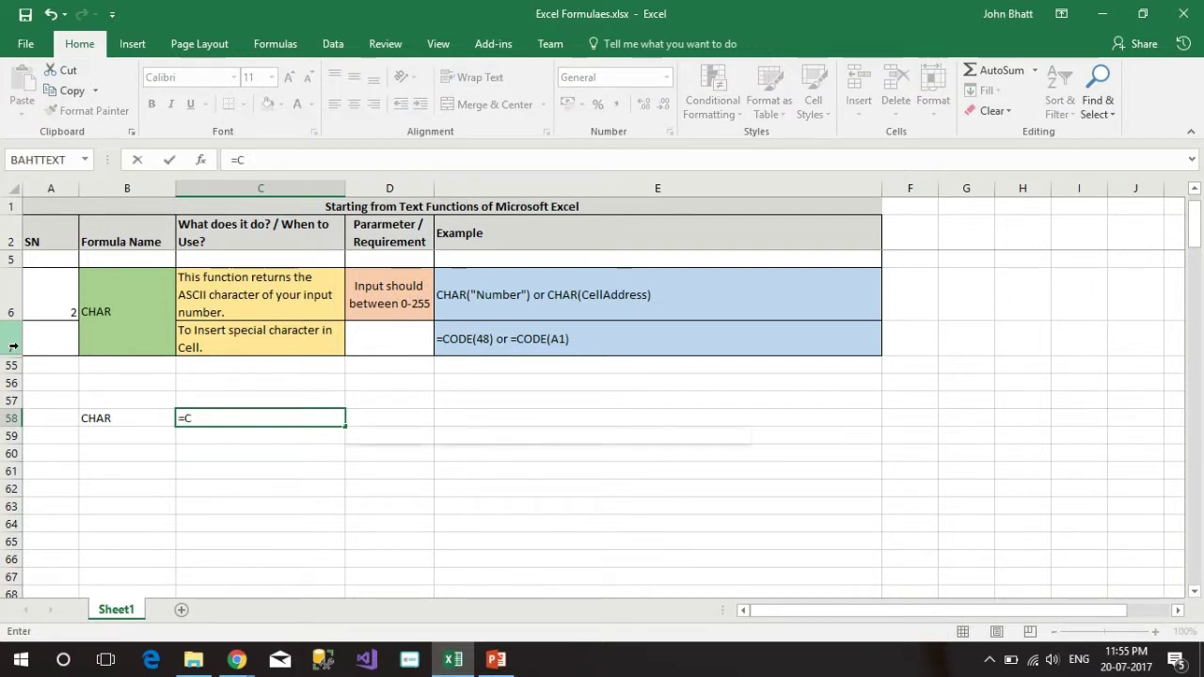
text(HAR(48)
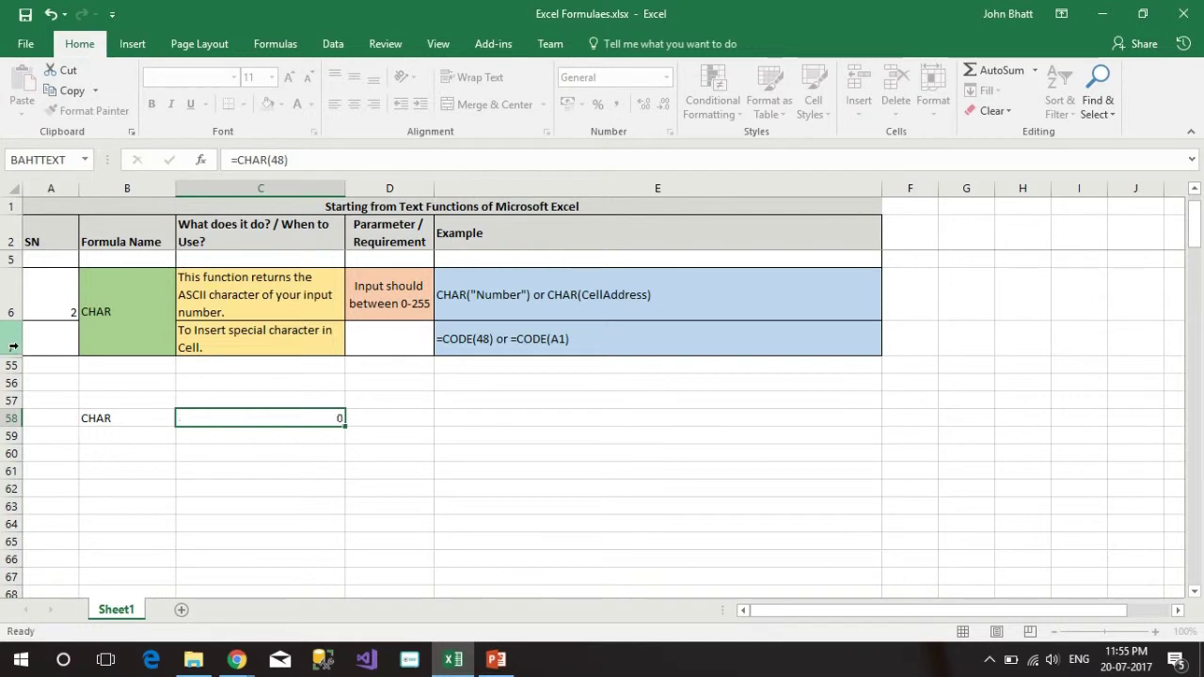
key(Return)
key(Return)
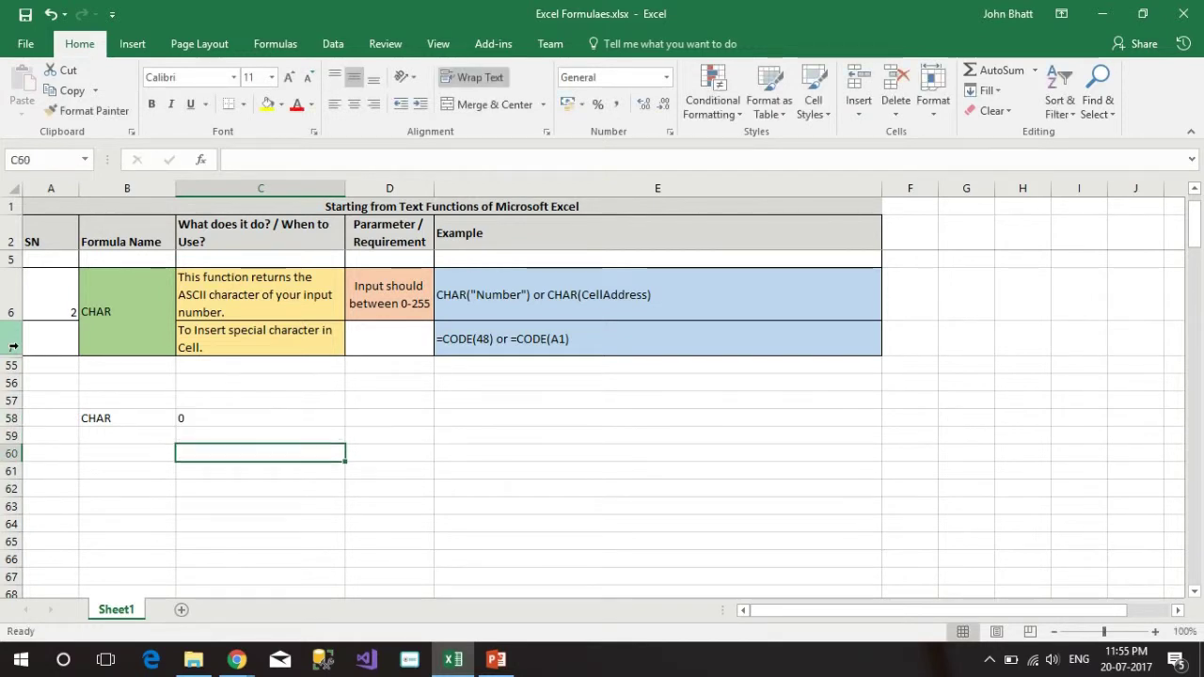
key(Up)
key(Up)
key(Right)
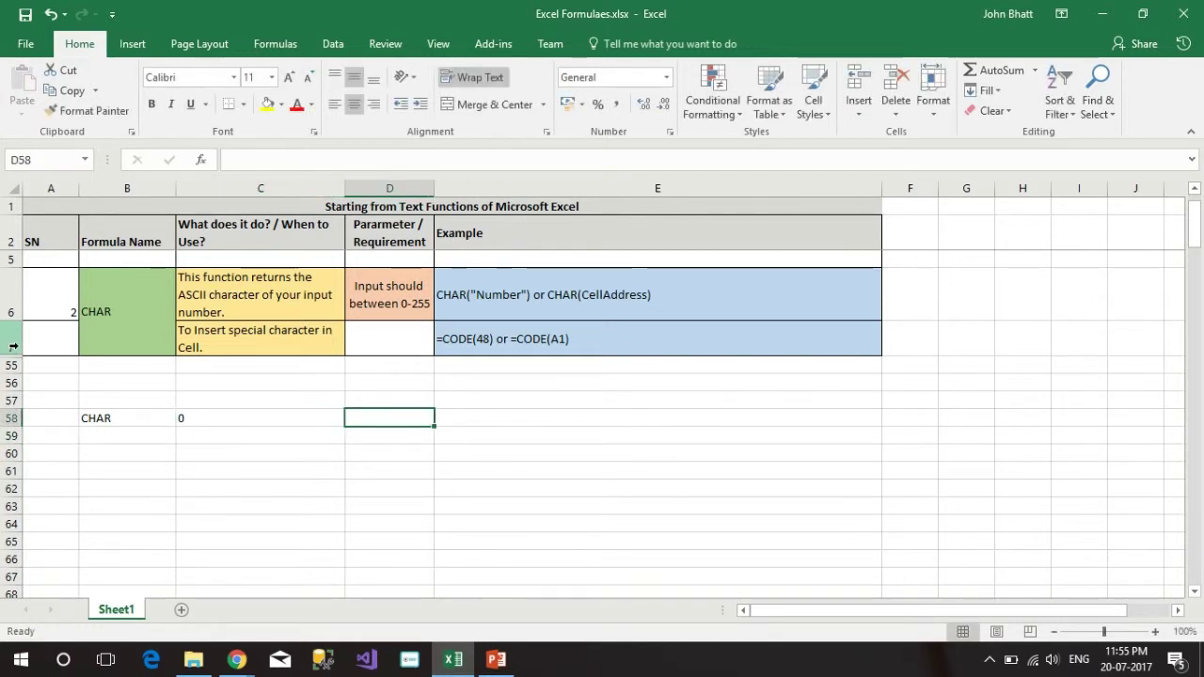
Enter 65 in D58 as the character code.
text(65)
key(Return)
key(Down)
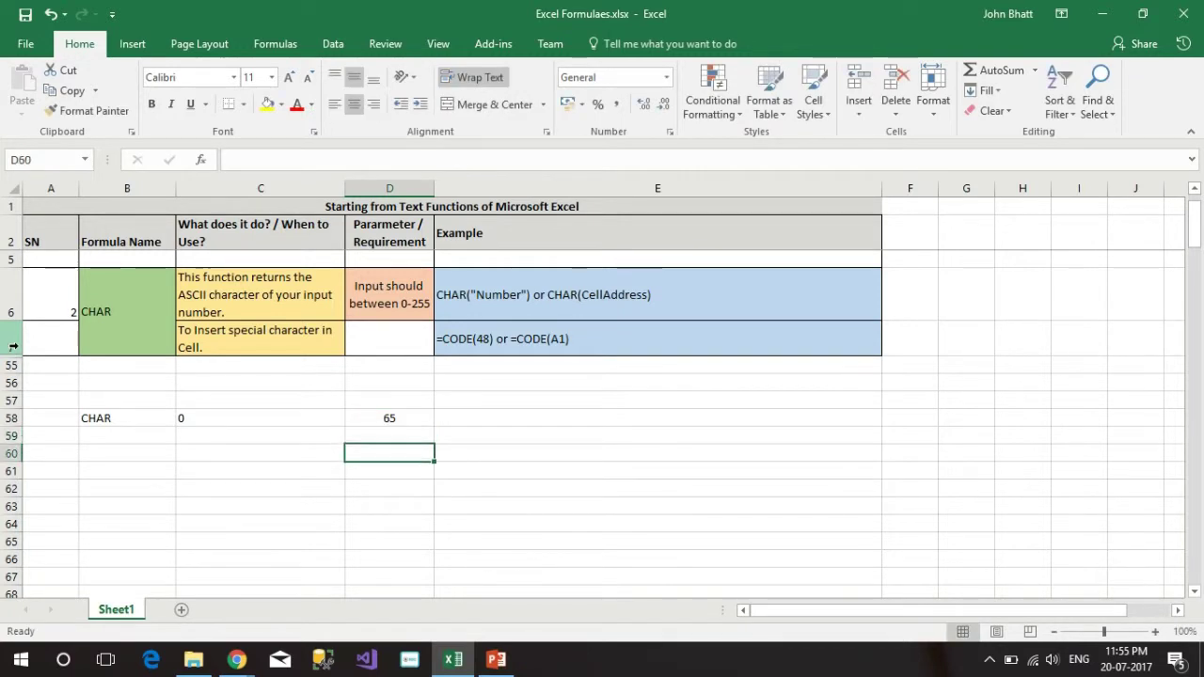
key(Left)
Enter =CHAR(D58) in C60, returning A.
text(CHAR)
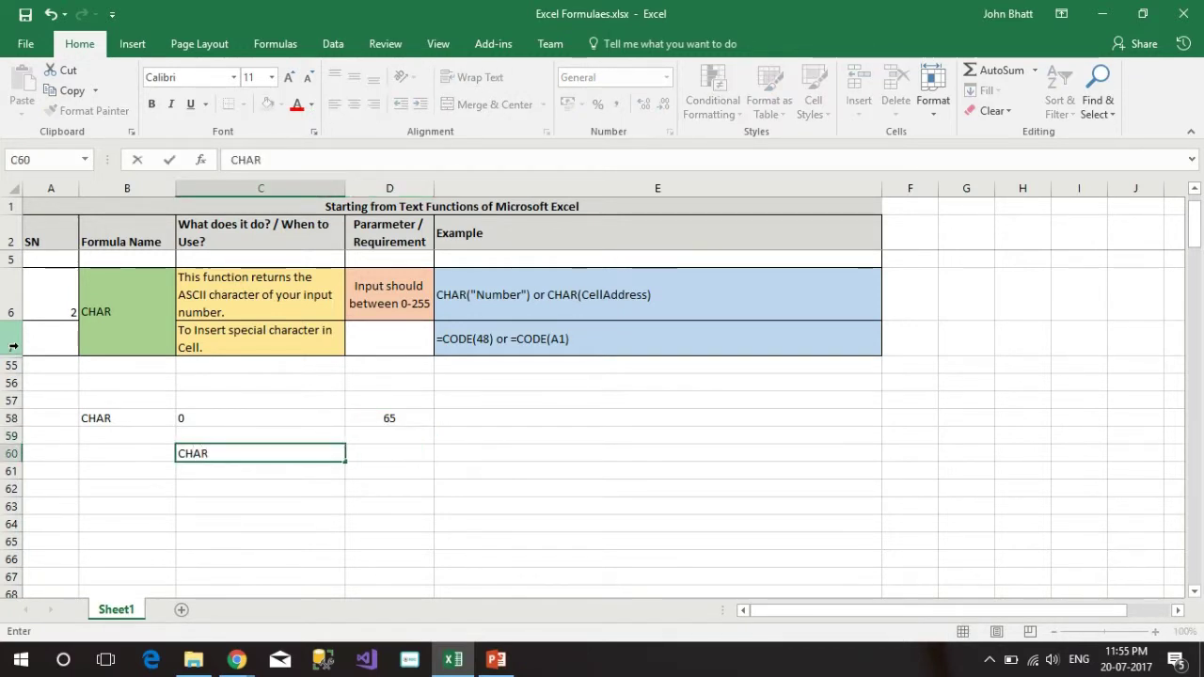
key(BackSpace)
key(BackSpace)
key(BackSpace)
text(=)
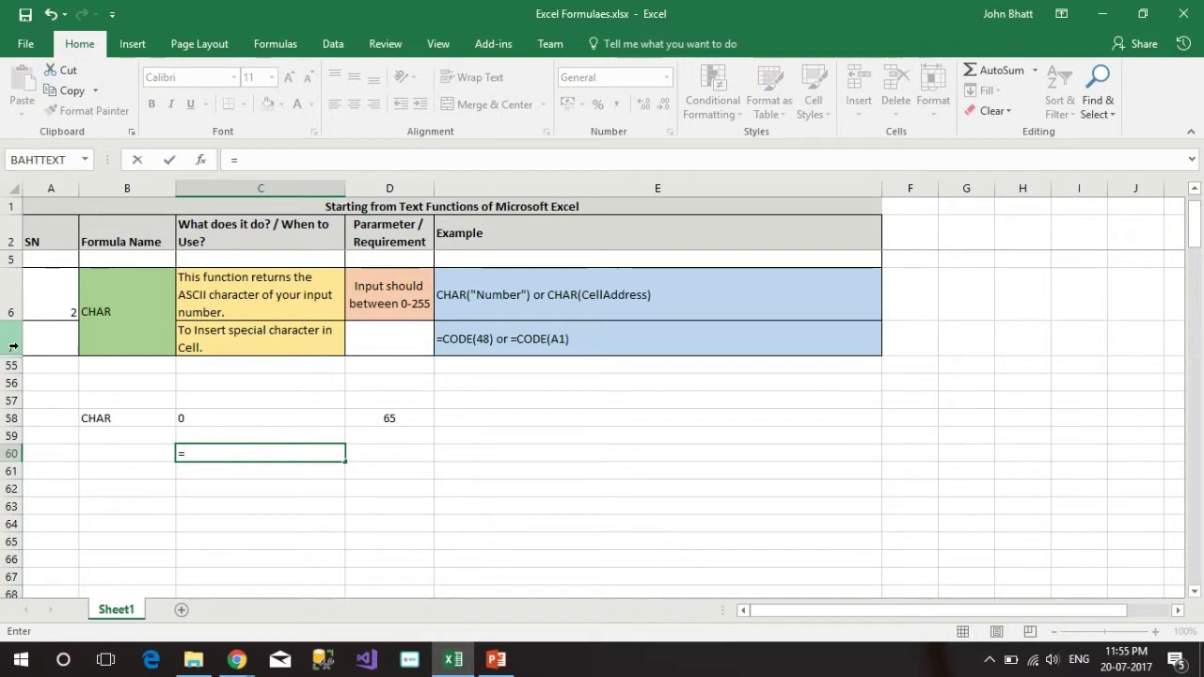
text(CHAR()
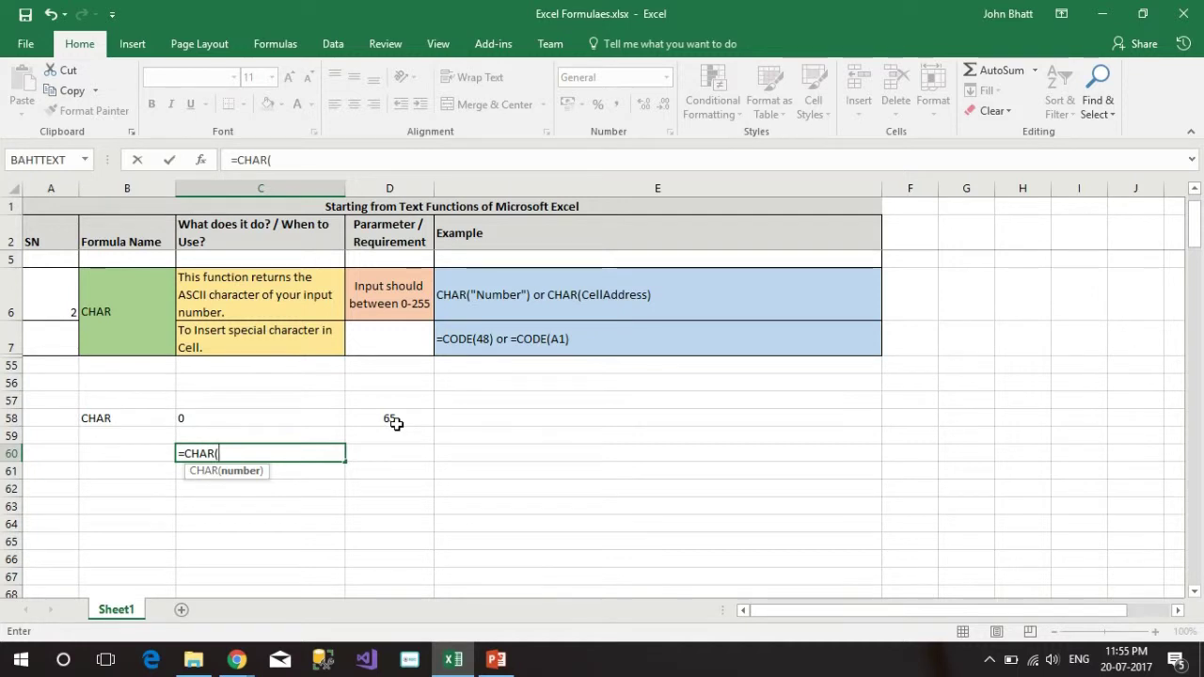
text(D)
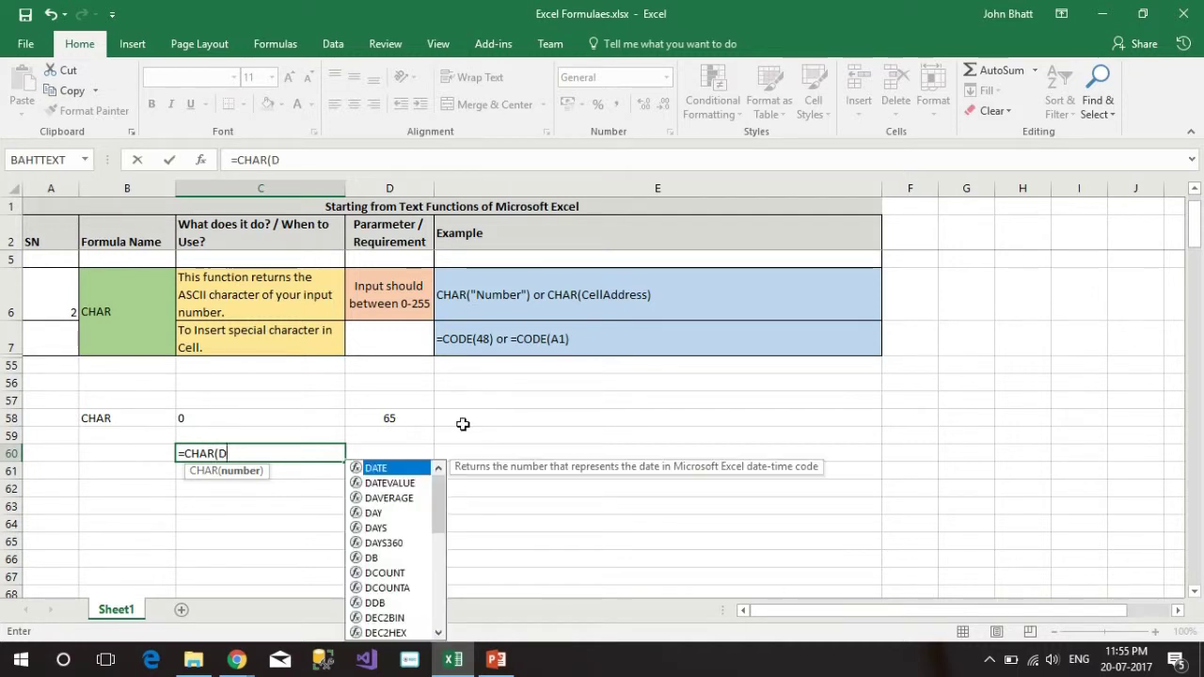
text(58)
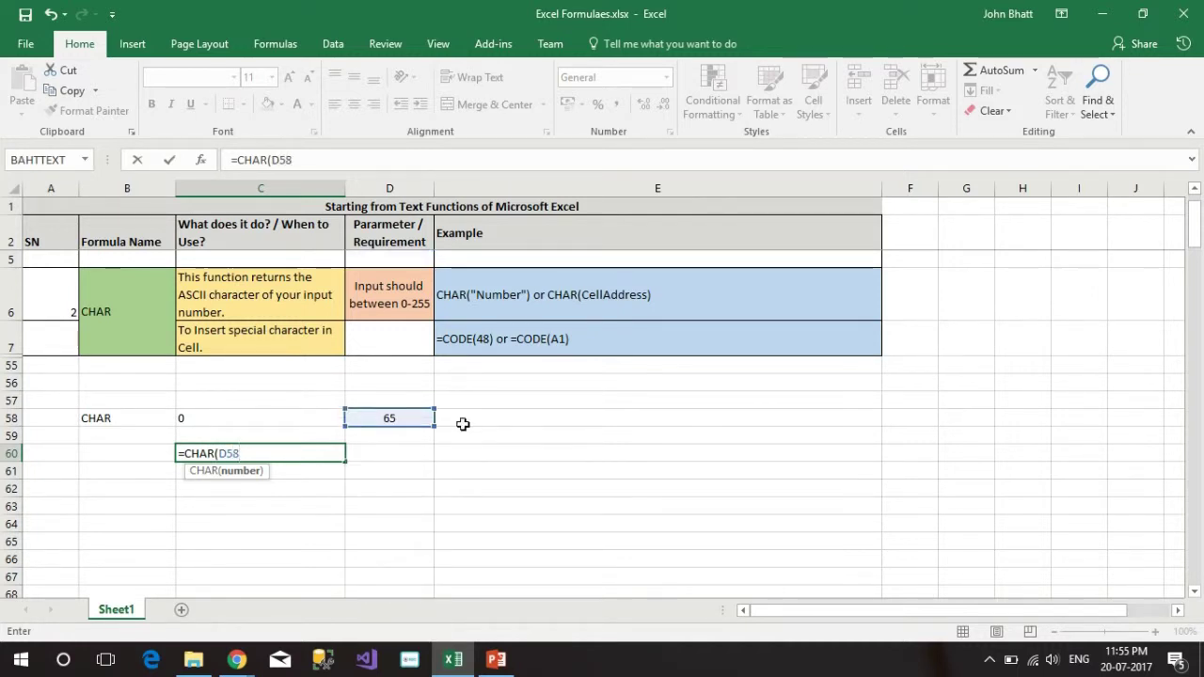
key(Return)
key(Up)
key(Up)
key(Up)
key(Up)
key(Down)
key(Down)
key(Down)
key(Up)
key(Up)
key(Up)
key(Down)
key(Down)
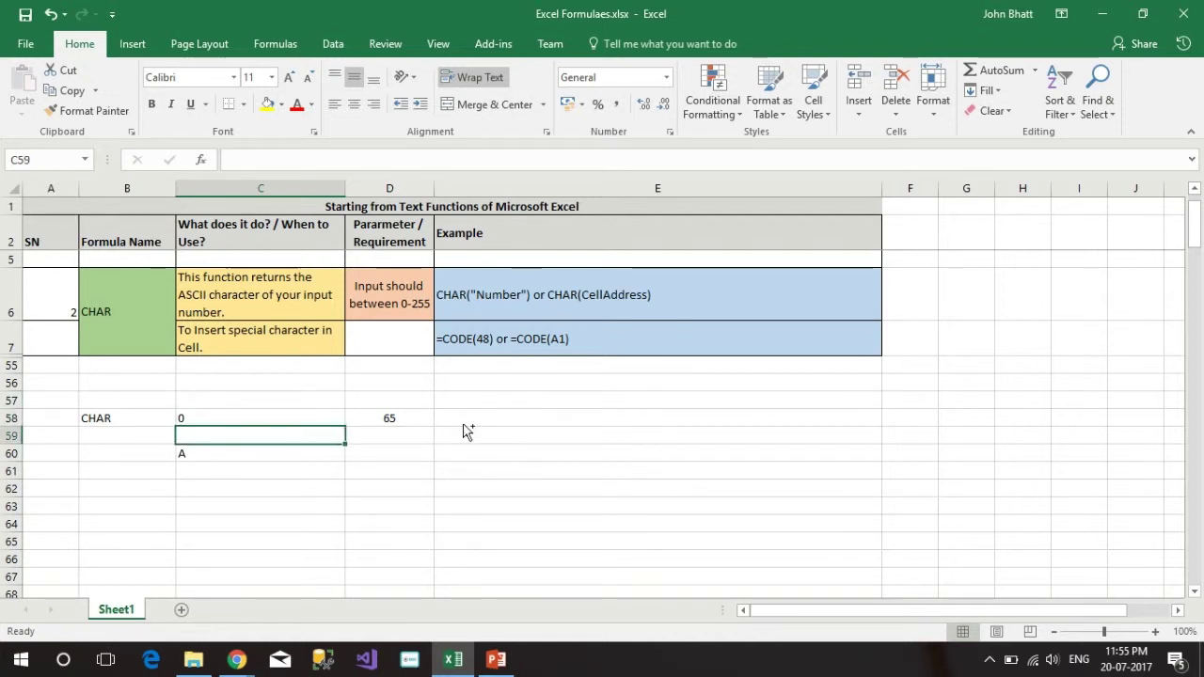
Switch the sheet to display formulas instead of their results.
key(ctrl+grave)
key(Up)
key(Down)
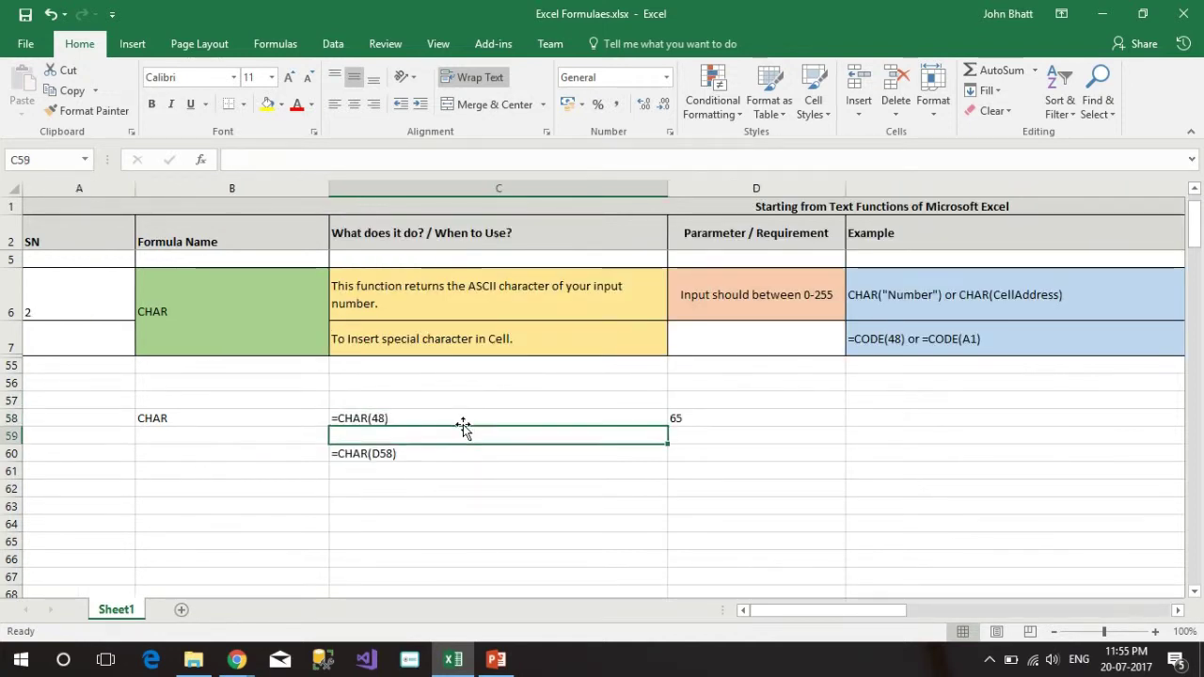
key(alt+Tab)
Highlight the CHAR description lines in the reference article.
drag(178, 245, 637, 248)
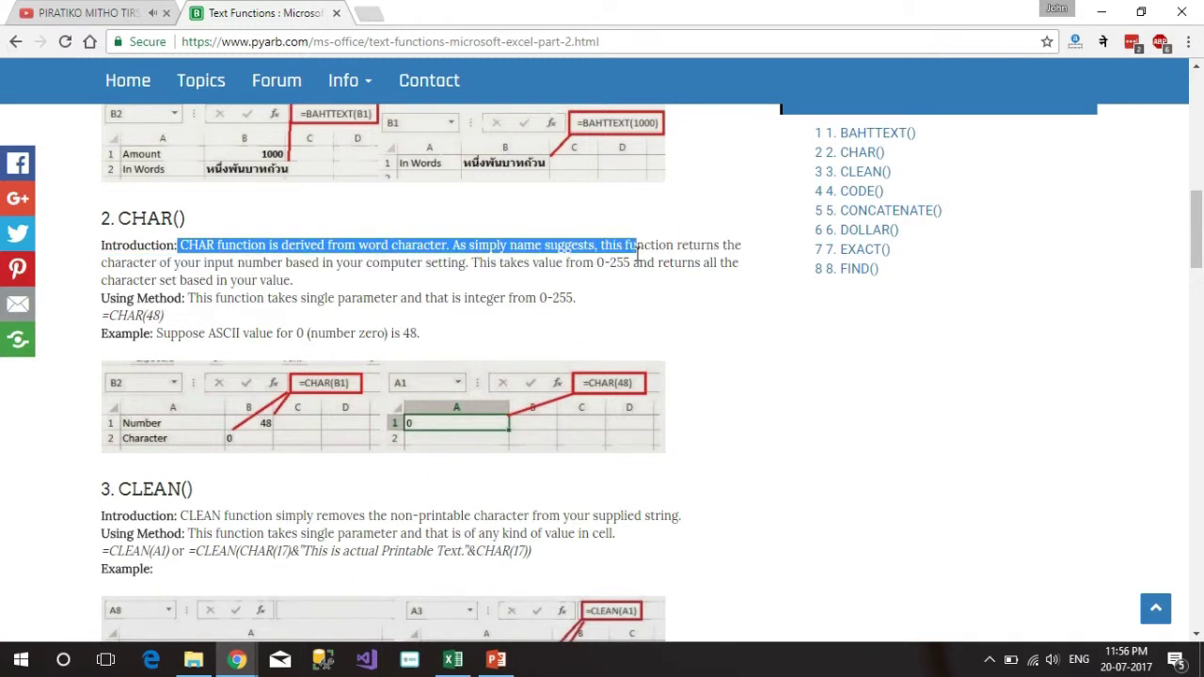
drag(638, 248, 750, 249)
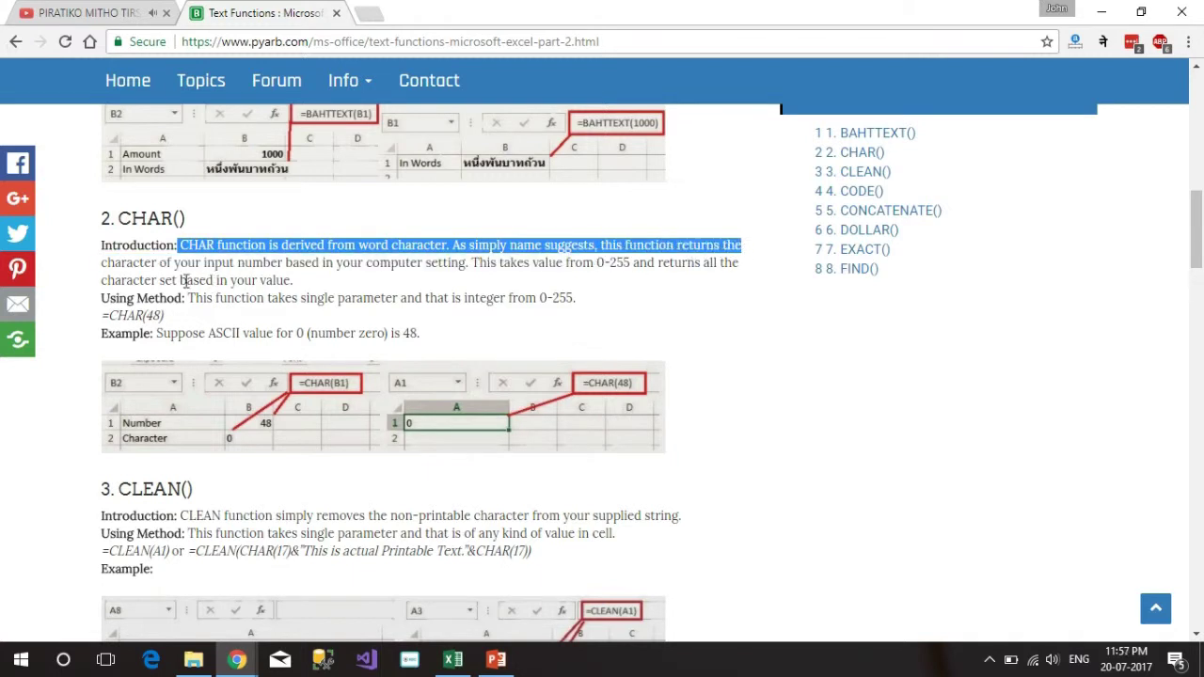
drag(103, 265, 732, 267)
click(472, 264)
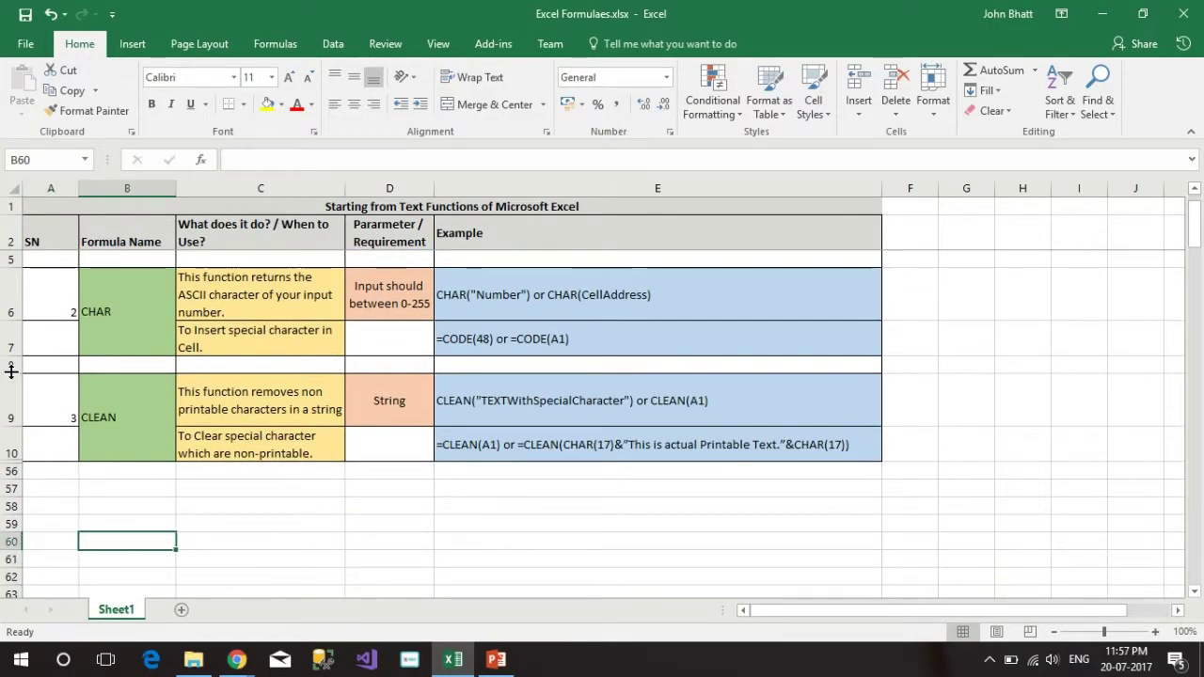
Label B60 'CLEAN' and bring up the pyarb.com article's CLEAN() section.
text(CLEAN)
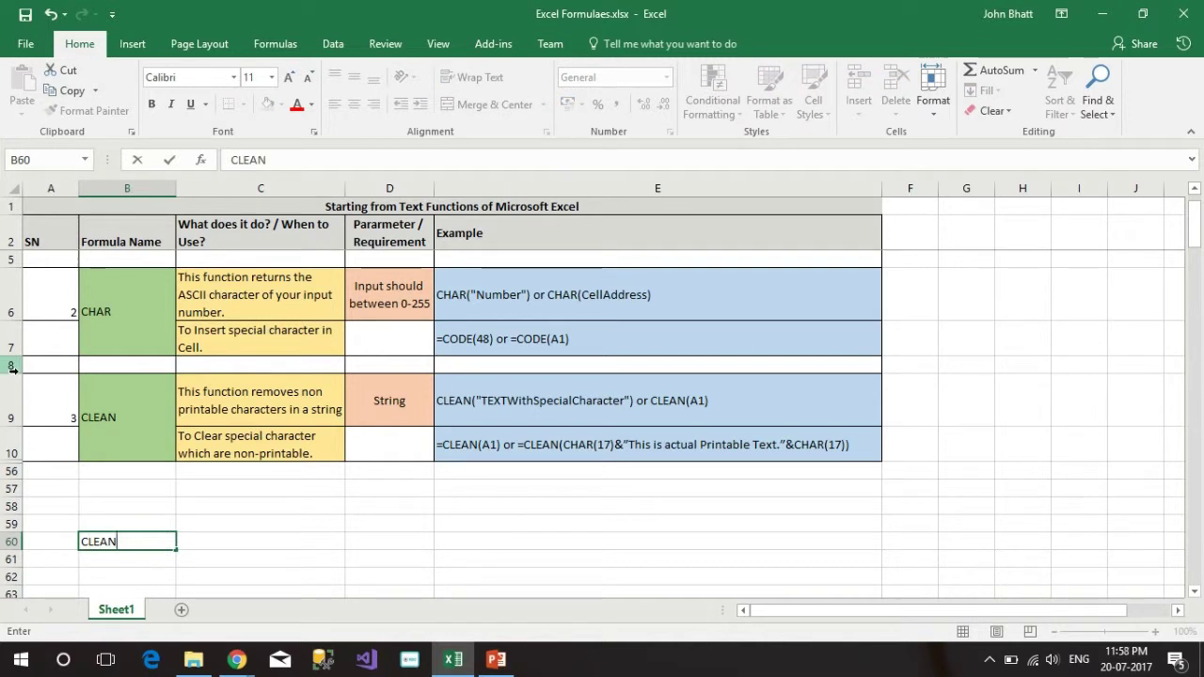
key(Return)
key(Up)
key(Right)
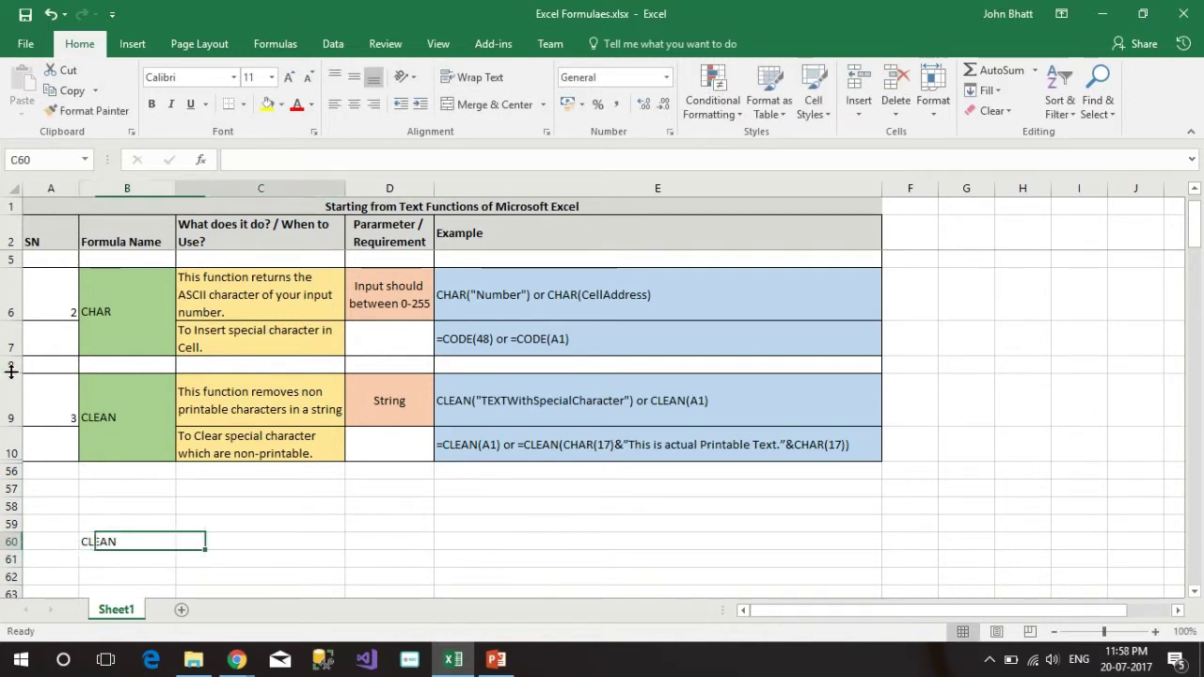
key(alt+Tab)
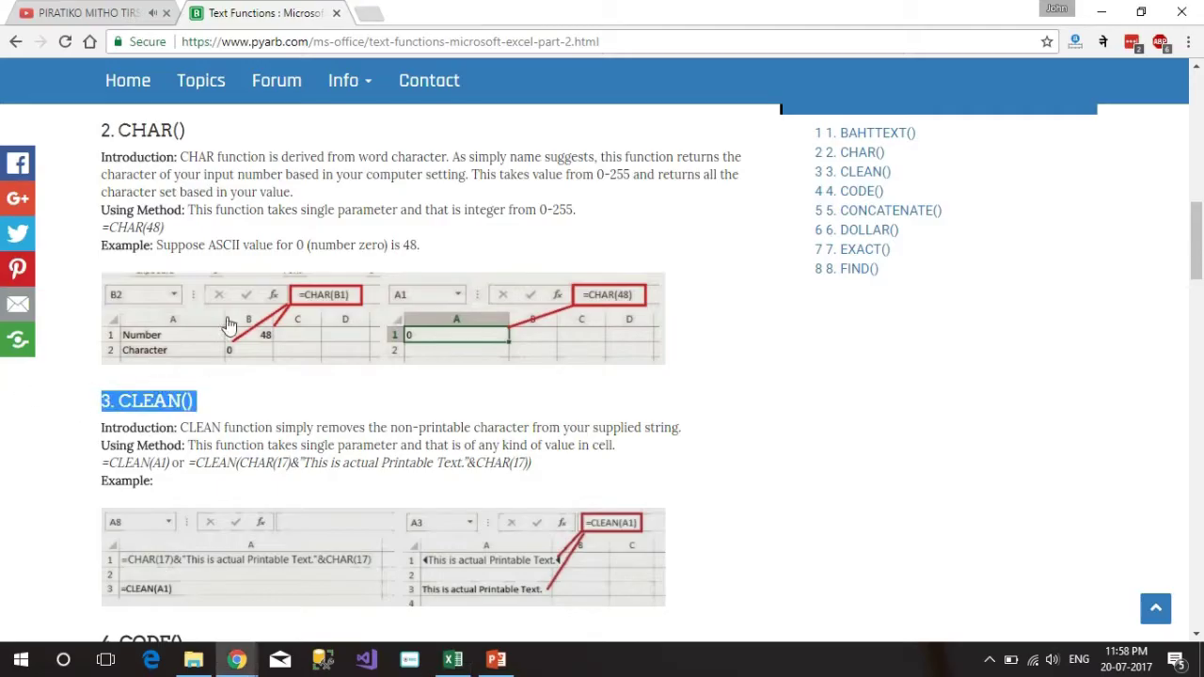
scroll(242, 375, down, 1)
drag(180, 339, 685, 341)
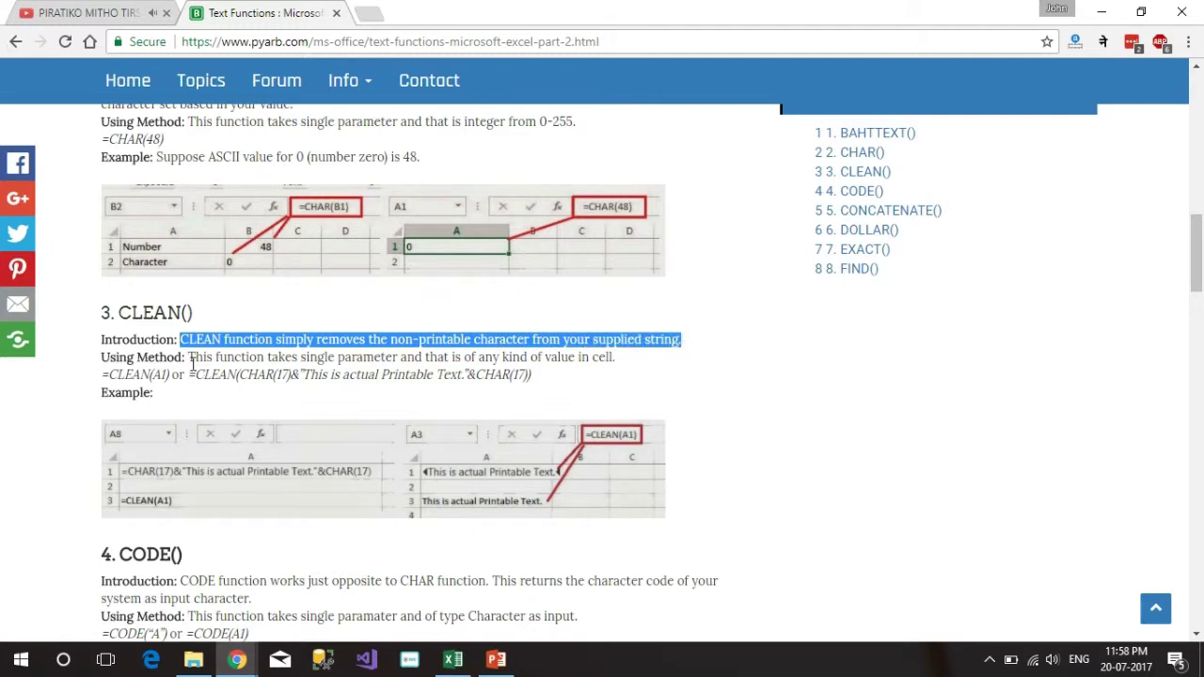
drag(186, 357, 468, 361)
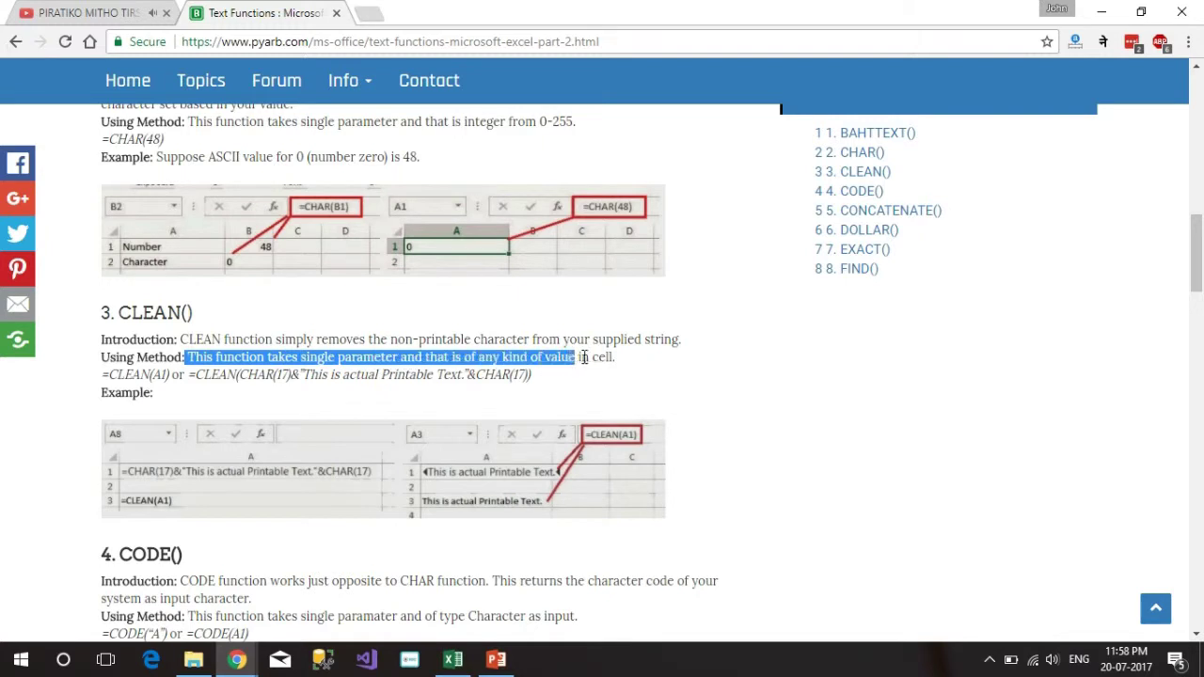
drag(469, 361, 617, 359)
click(617, 360)
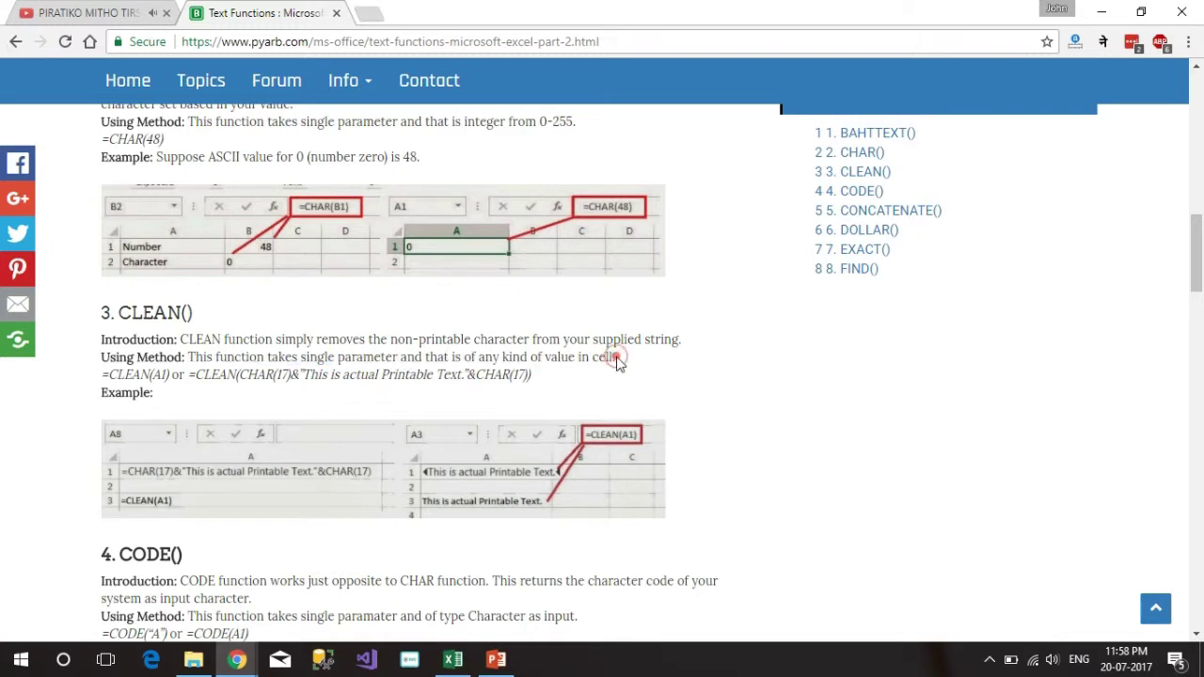
drag(112, 374, 135, 375)
double_click(160, 374)
click(166, 374)
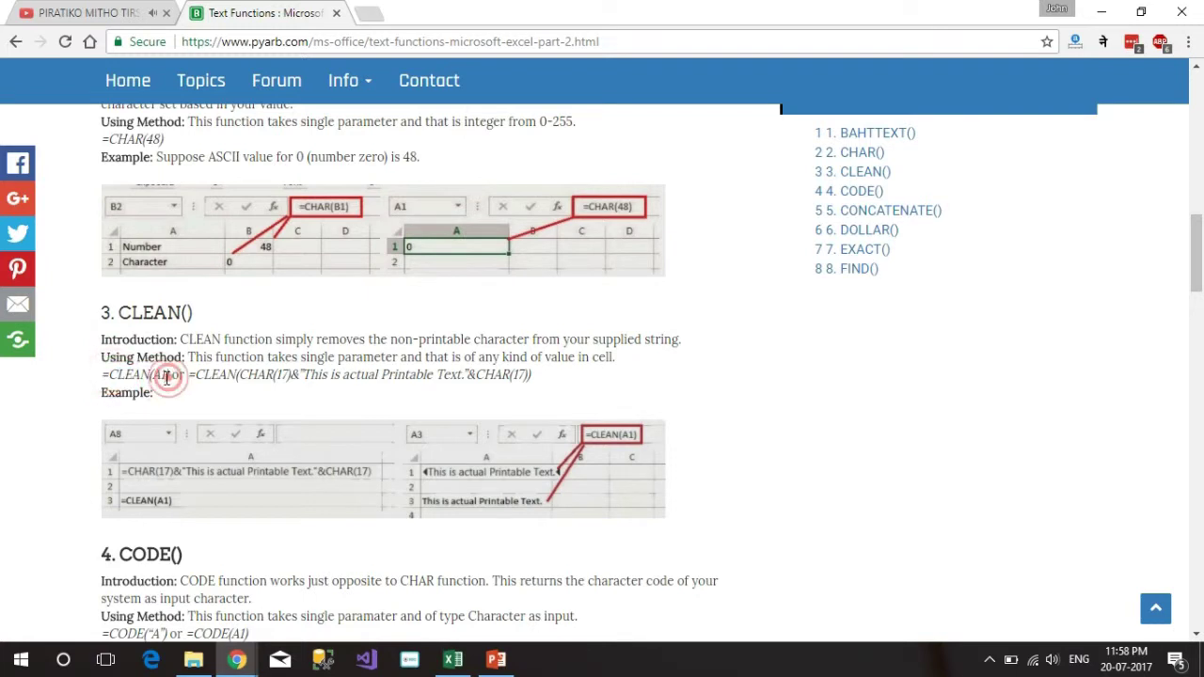
click(185, 378)
drag(196, 376, 378, 382)
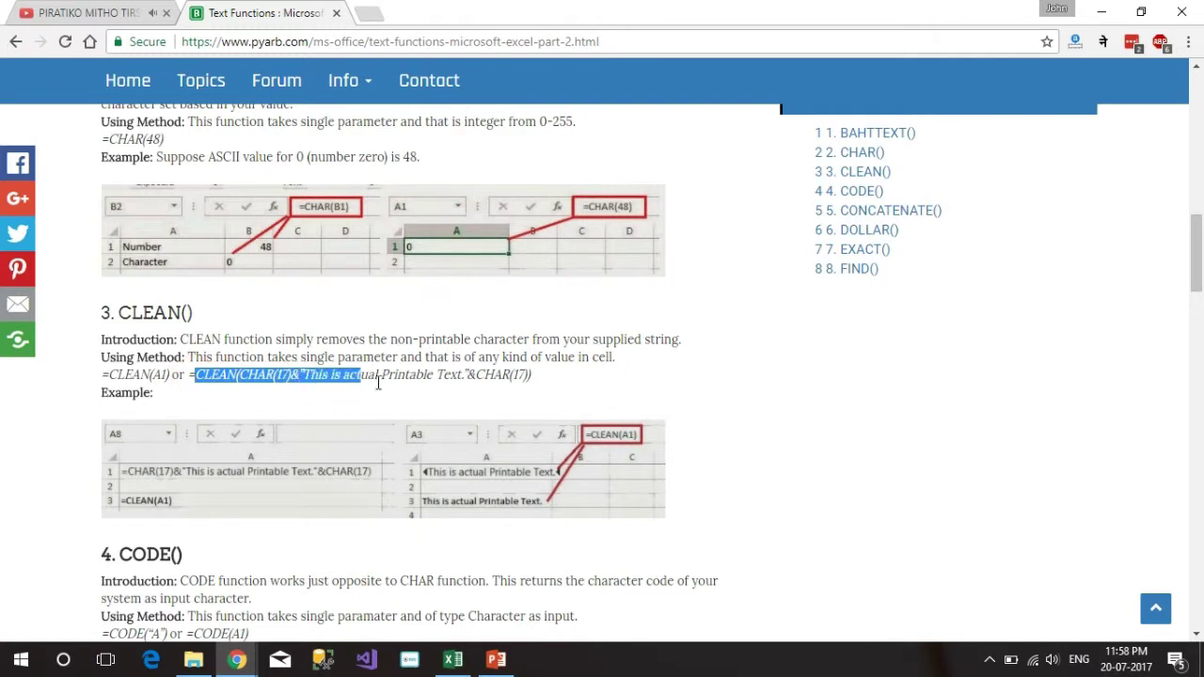
drag(379, 382, 535, 384)
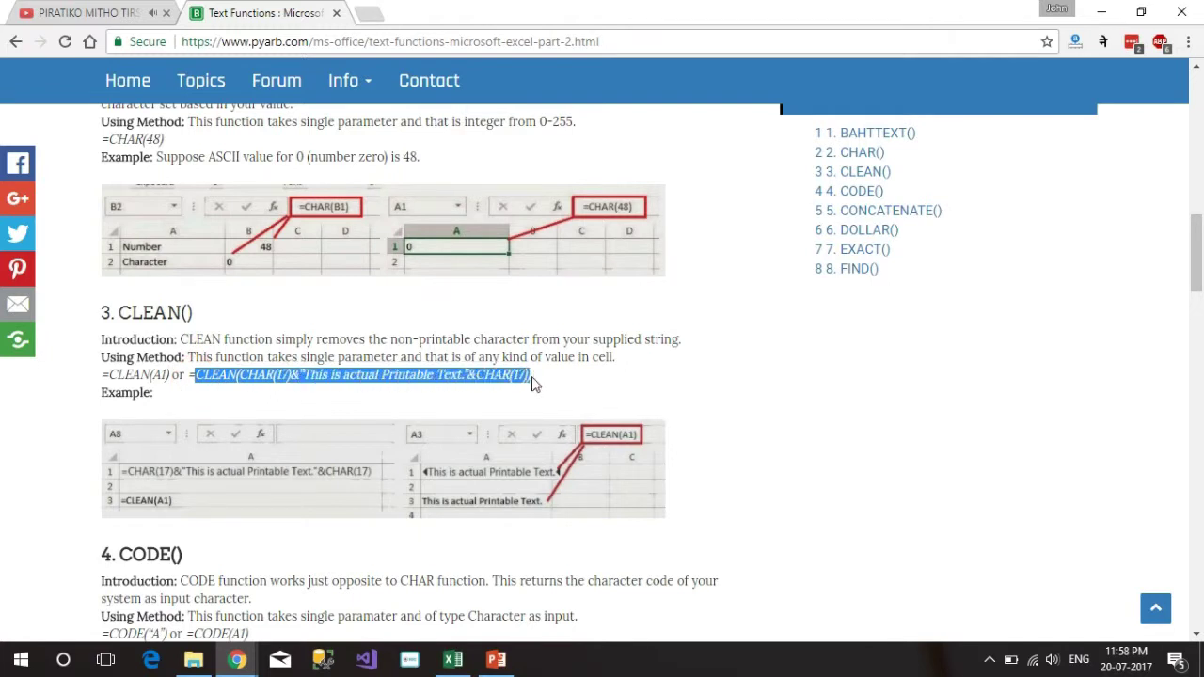
click(534, 384)
click(122, 392)
click(195, 395)
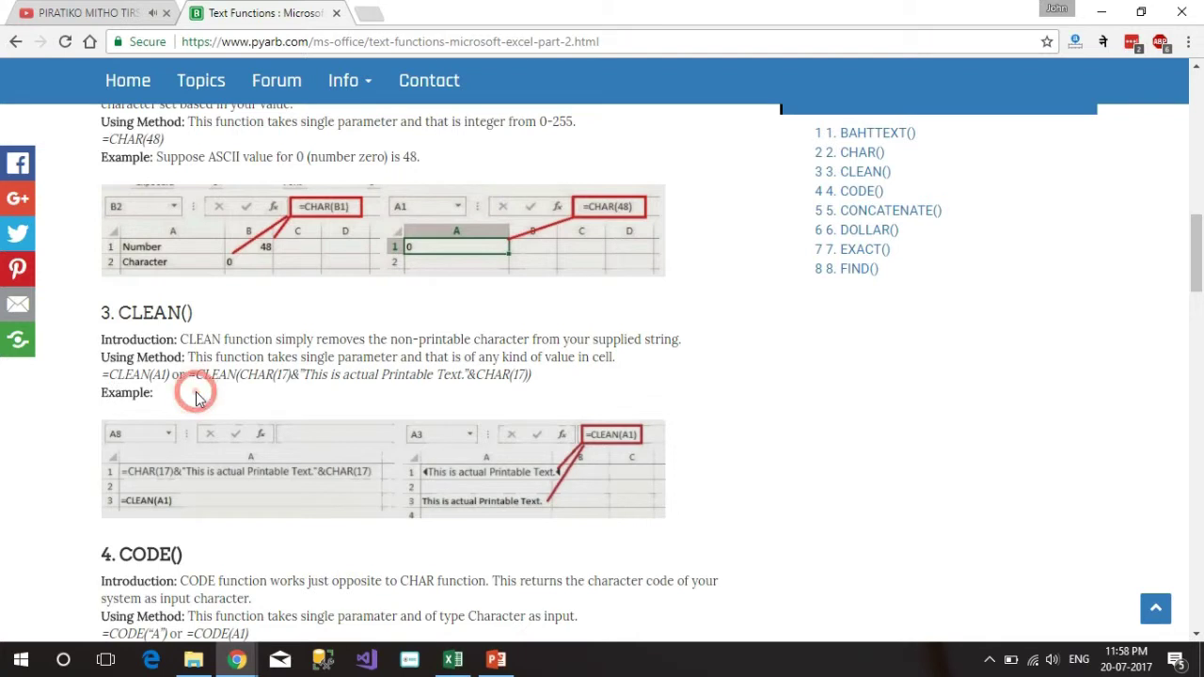
scroll(198, 397, down, 1)
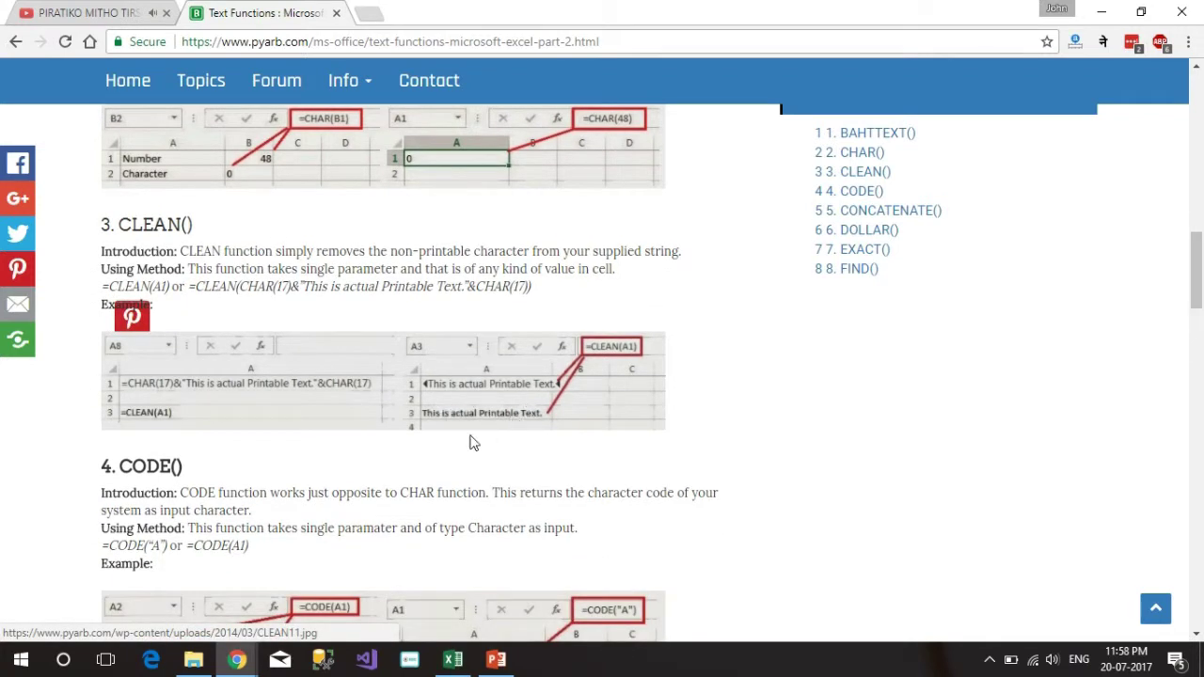
scroll(473, 443, down, 1)
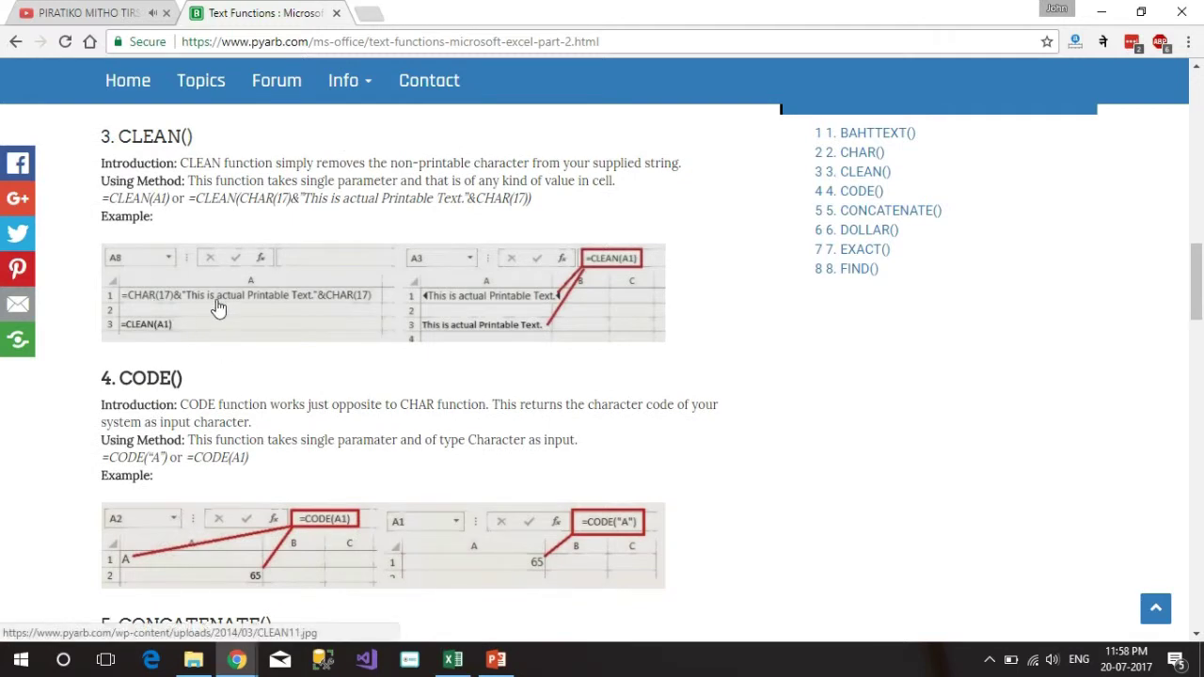
Replace the stray row reference in C57's formula with CHAR(17).
key(alt+Tab)
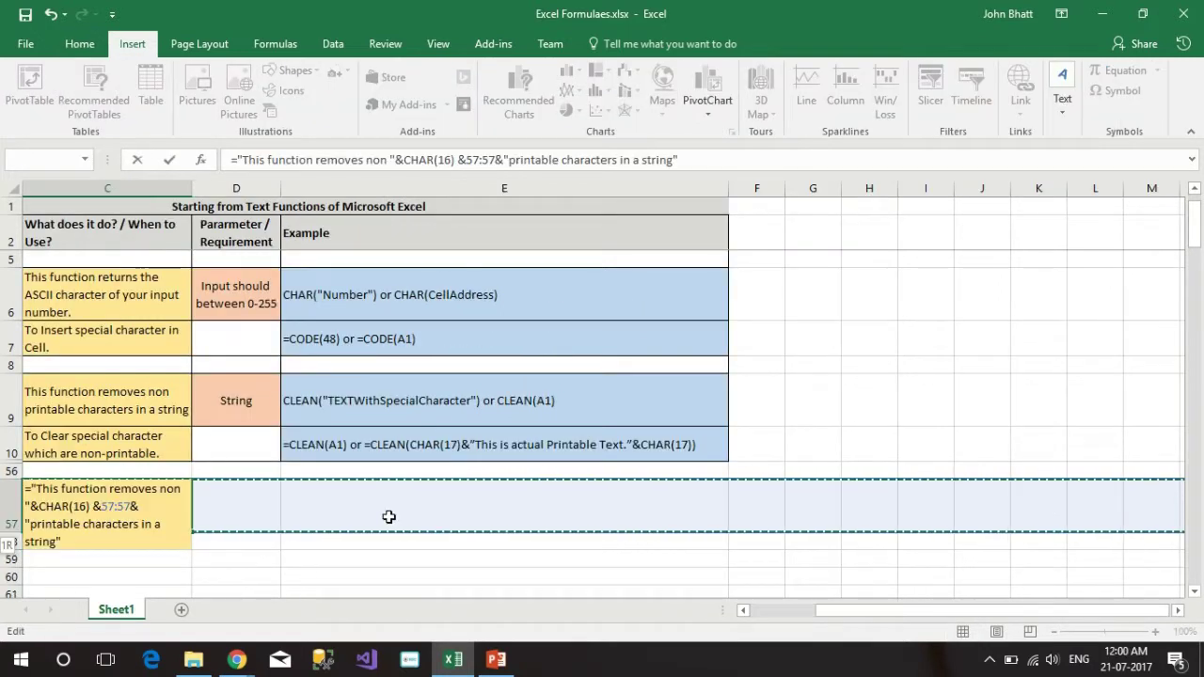
key(BackSpace)
key(BackSpace)
key(BackSpace)
key(BackSpace)
key(BackSpace)
text(CH)
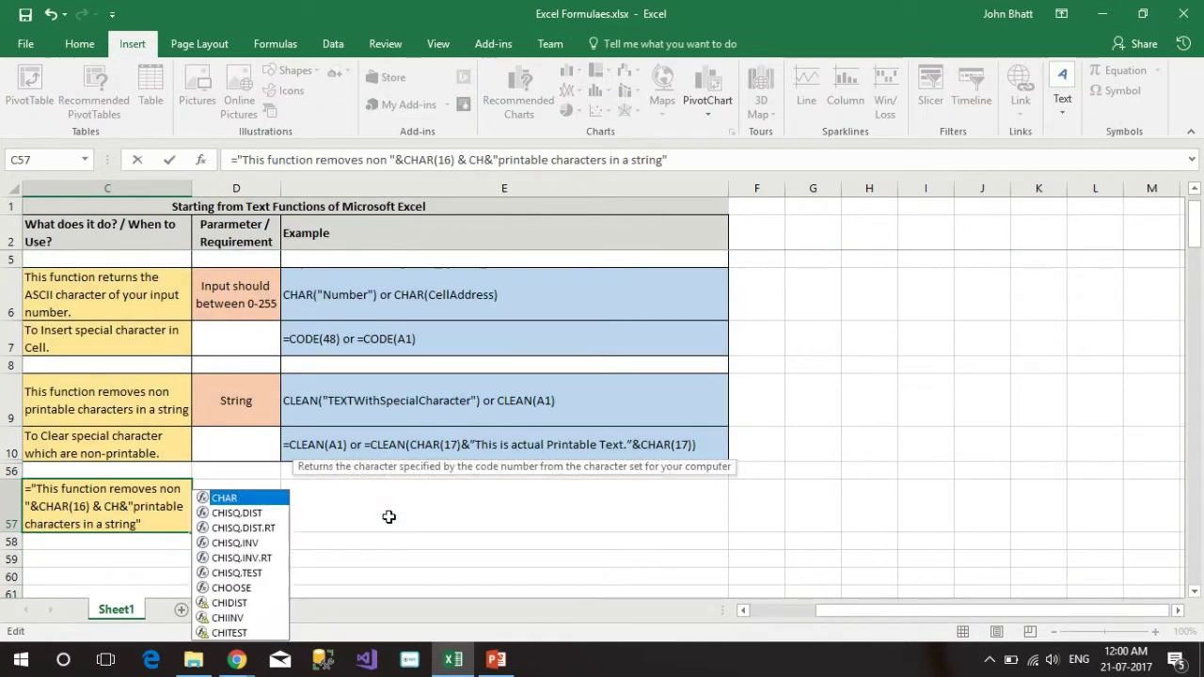
text(AR(17))
key(Return)
key(Up)
key(Left)
key(Down)
key(Up)
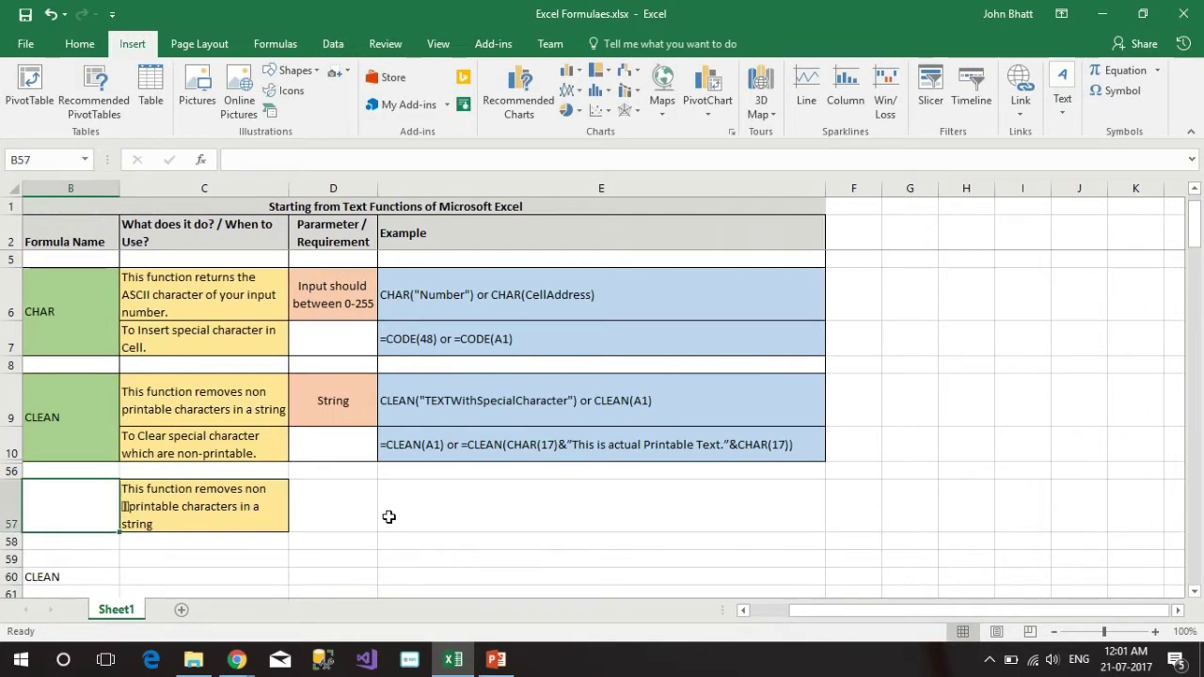
key(Right)
key(Down)
key(Down)
key(Up)
key(Up)
key(Up)
key(Down)
Insert a " "& spacer after CHAR(16) in C57's formula.
key(F2)
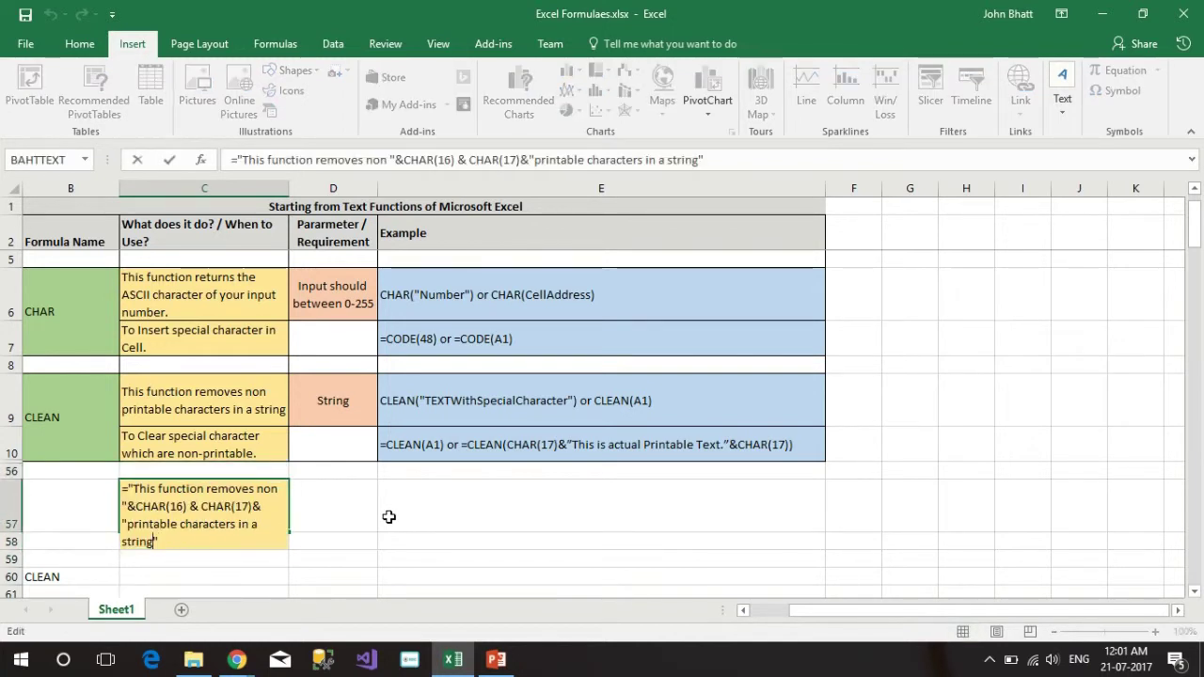
key(Up)
key(Right)
key(Right)
key(Right)
text(" )
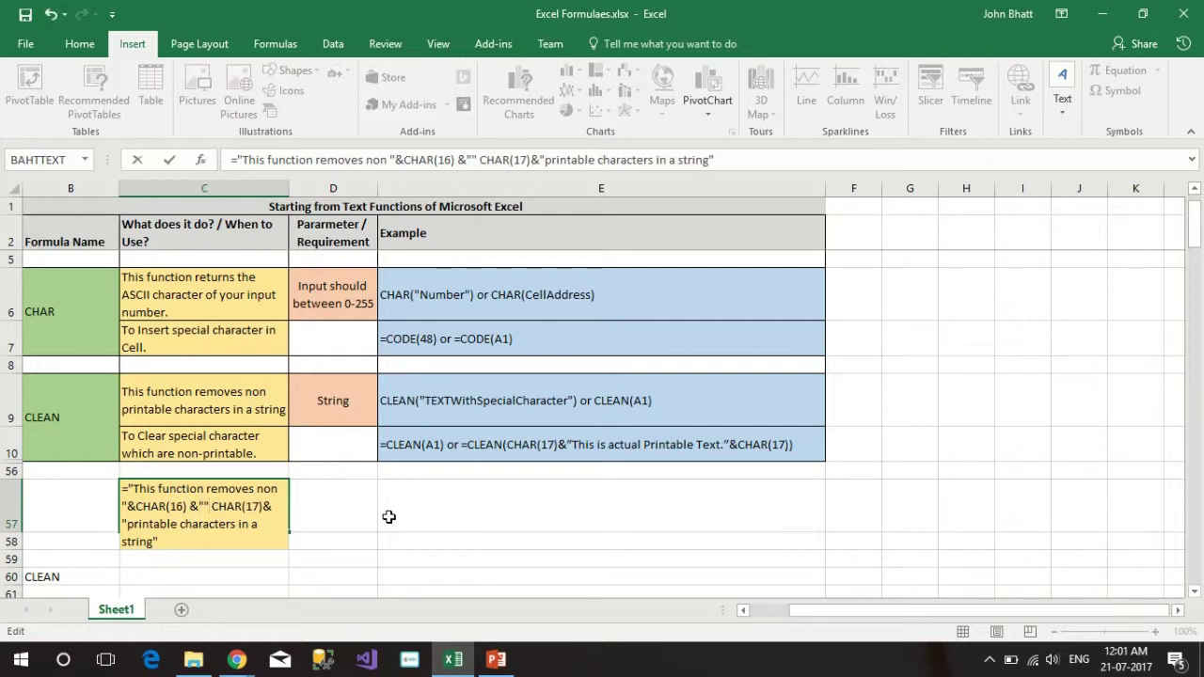
text(")
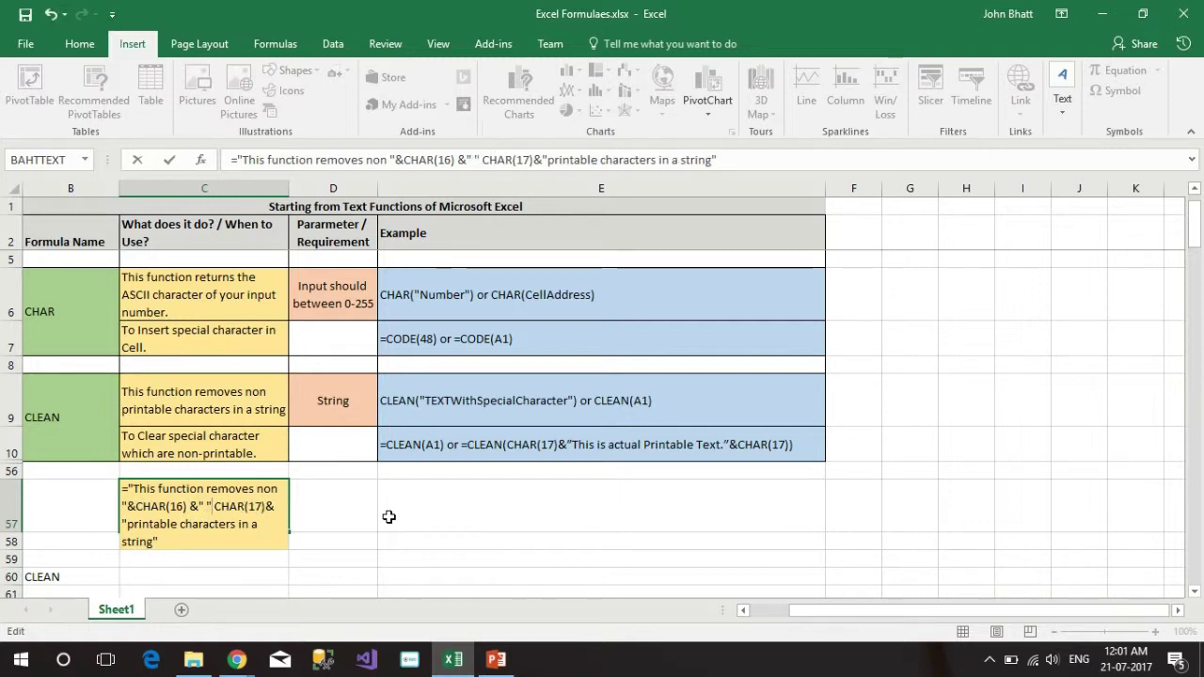
text(&)
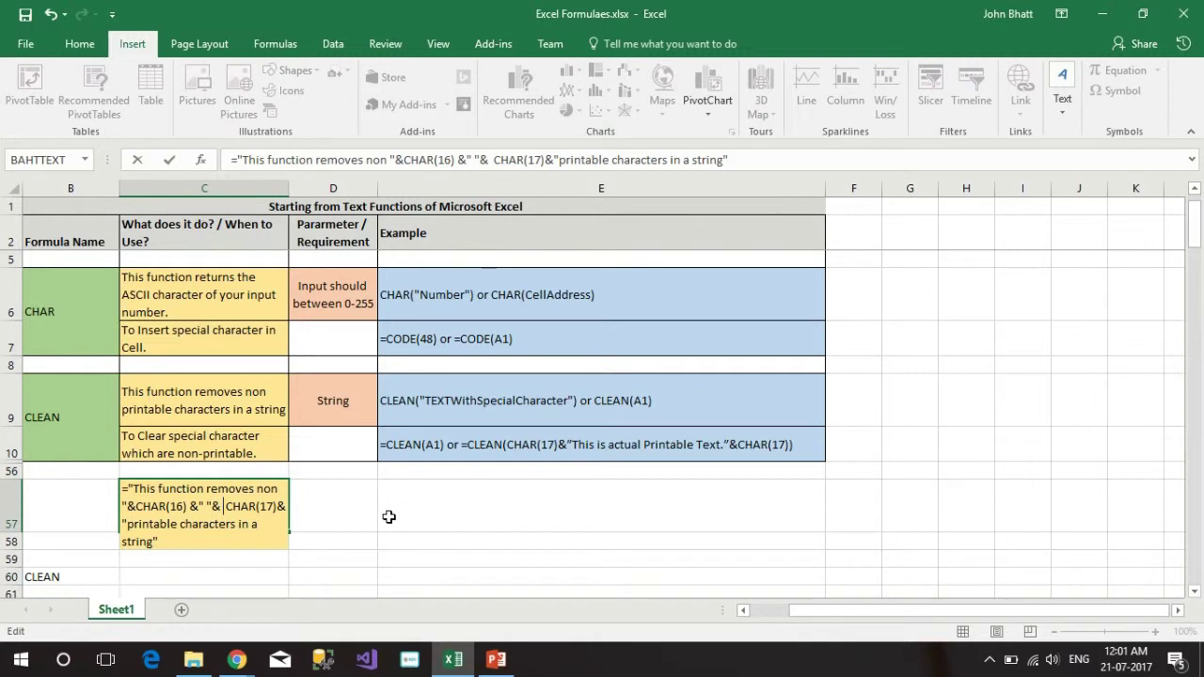
key(ctrl+Return)
Turn off text wrapping on C57 so its sentence sits on one line.
key(Down)
key(Up)
key(Down)
key(Up)
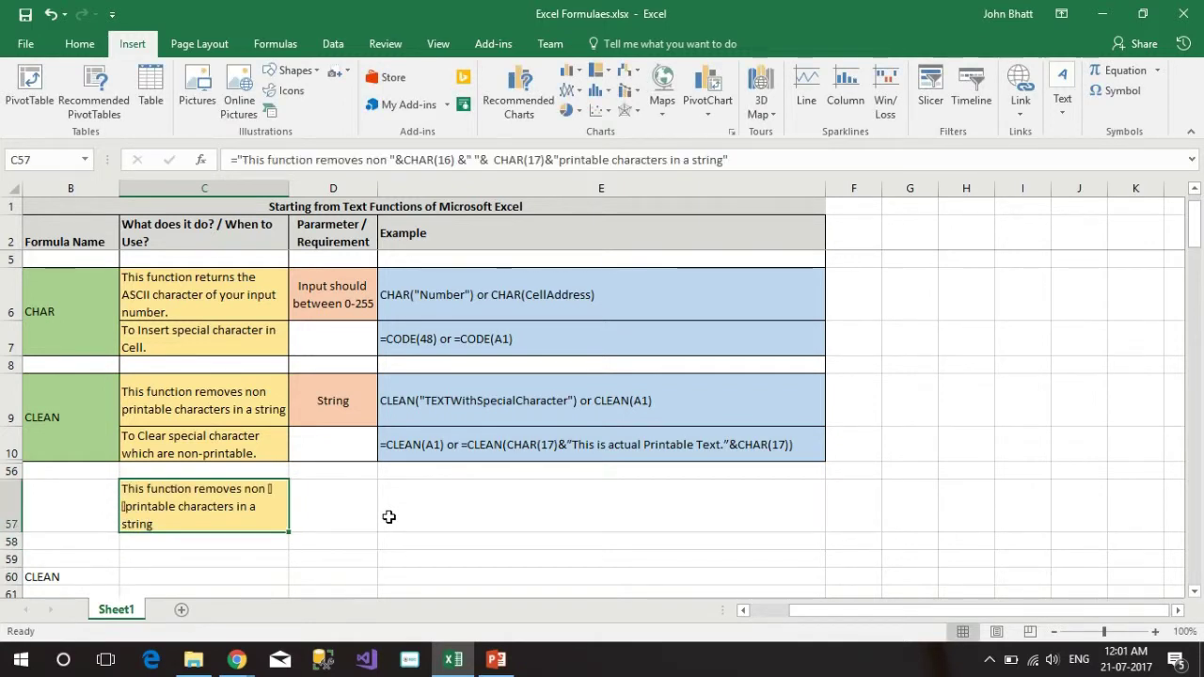
key(alt+h)
key(w)
key(Down)
key(Down)
key(Down)
Enter =CLEAN(C57) in C60 and turn off its text wrapping.
text(=clean)
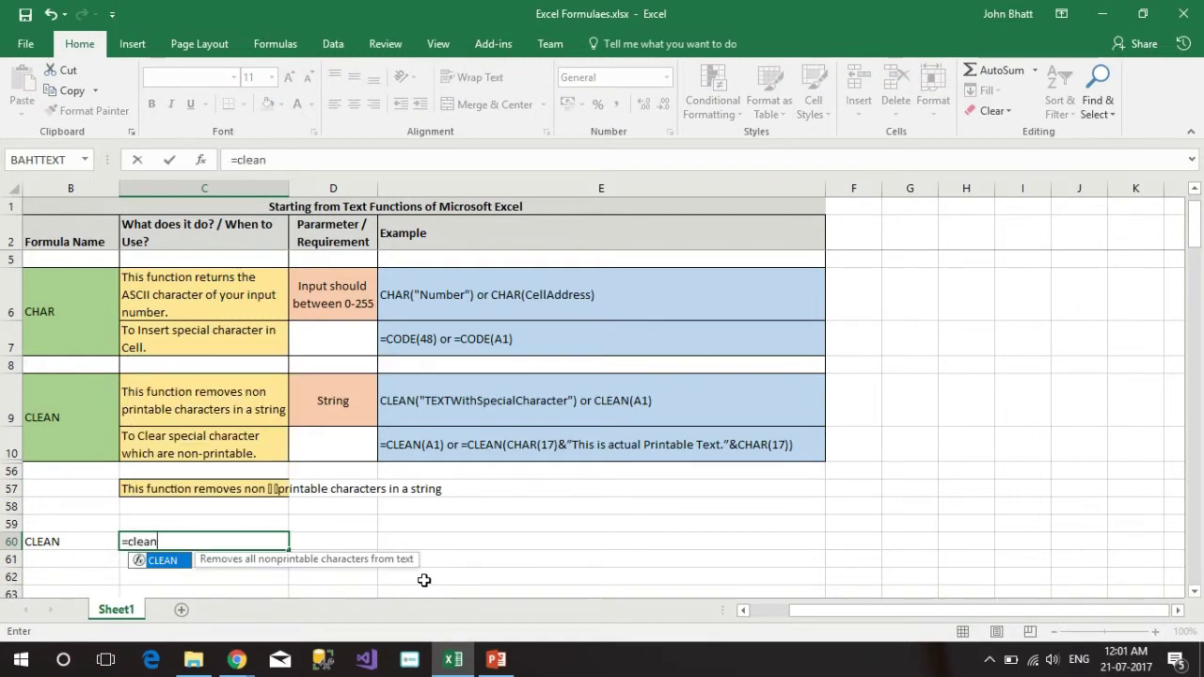
key(Tab)
key(Up)
key(Up)
key(Up)
text())
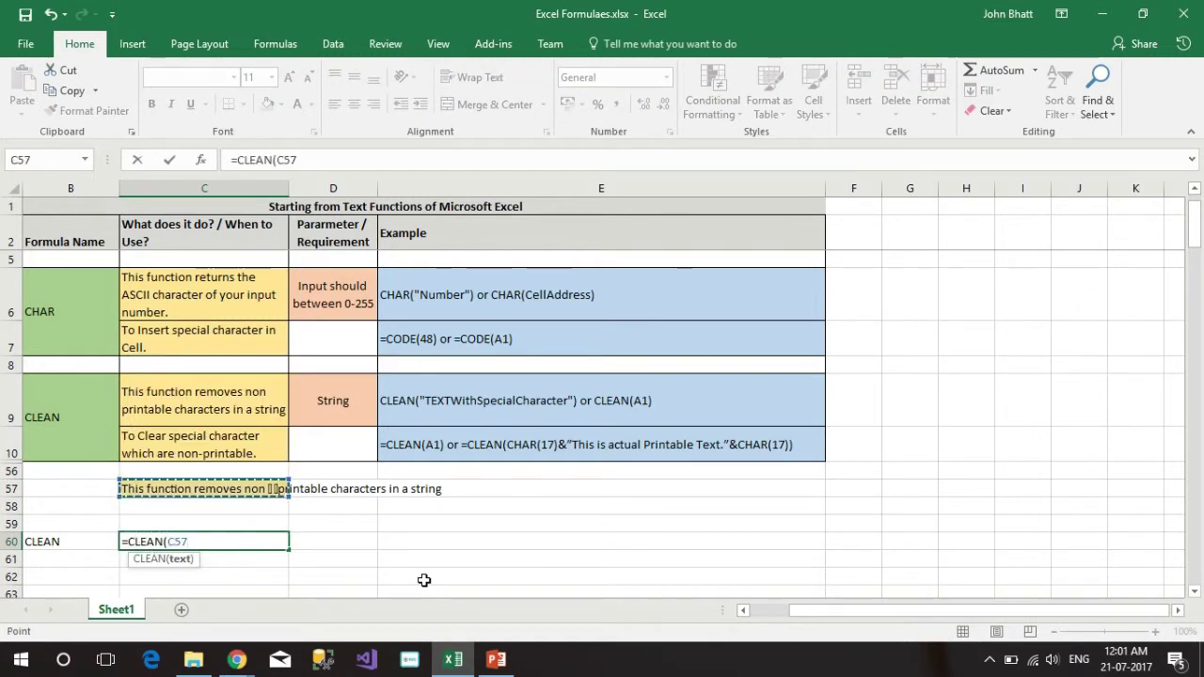
key(ctrl+Return)
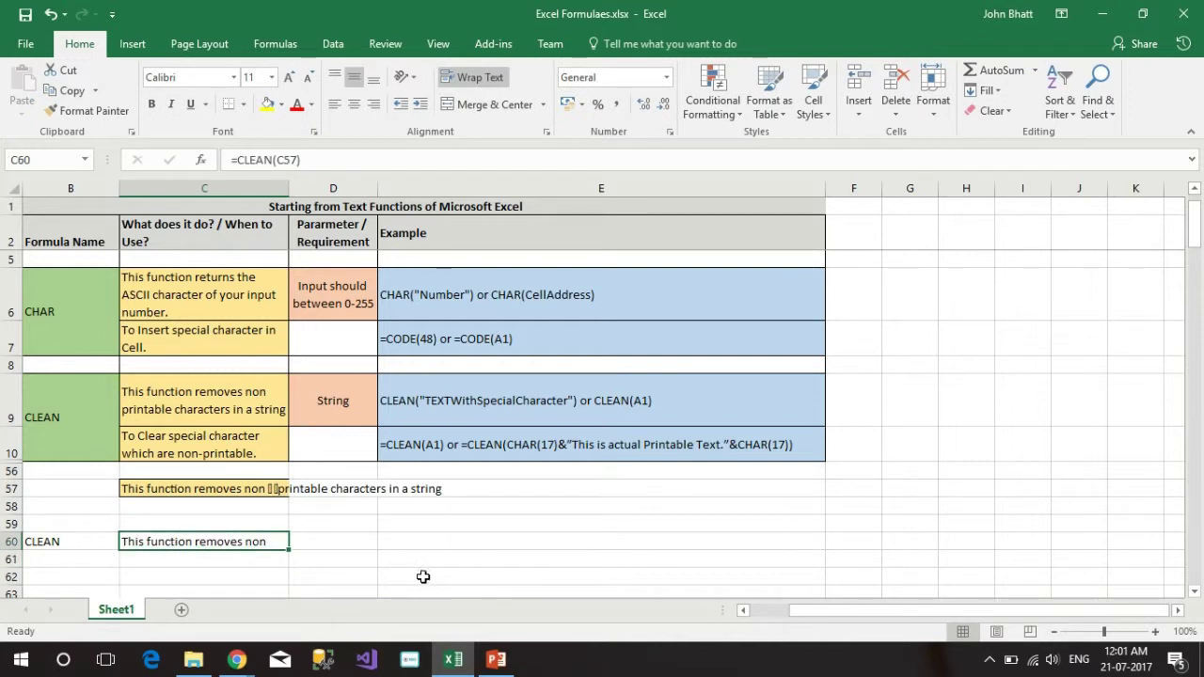
click(482, 83)
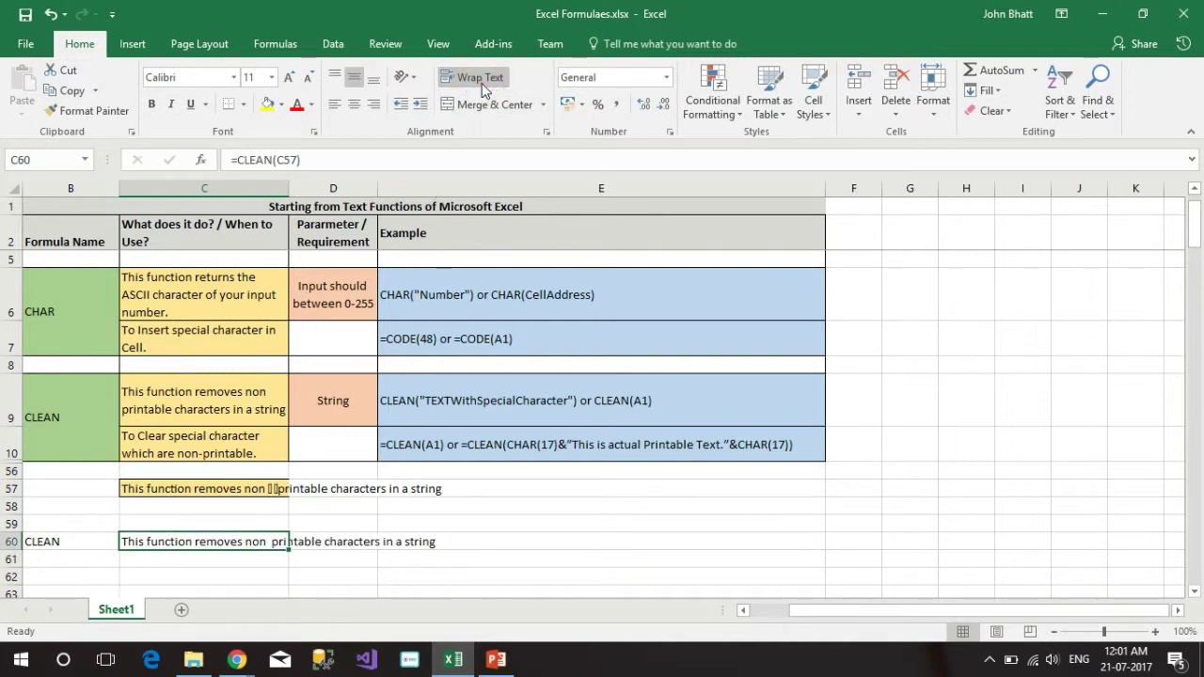
Compare C60's CLEAN result with the neighbouring cells C58 and C62.
click(210, 576)
click(204, 543)
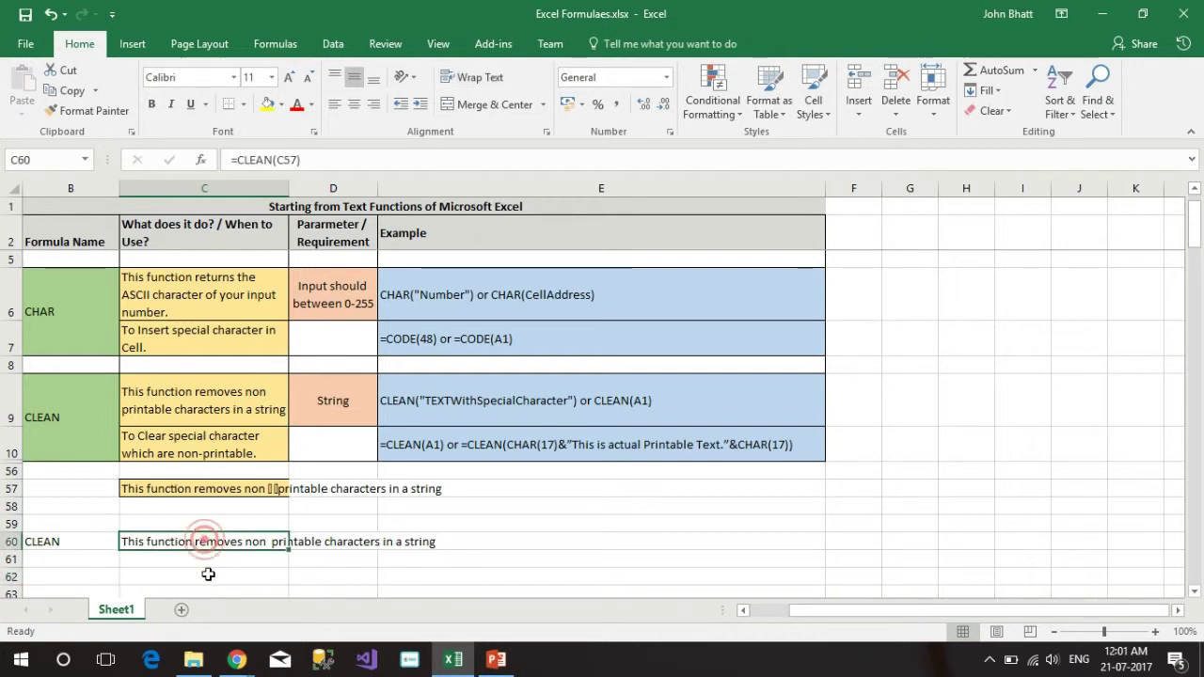
click(274, 507)
click(279, 546)
click(262, 572)
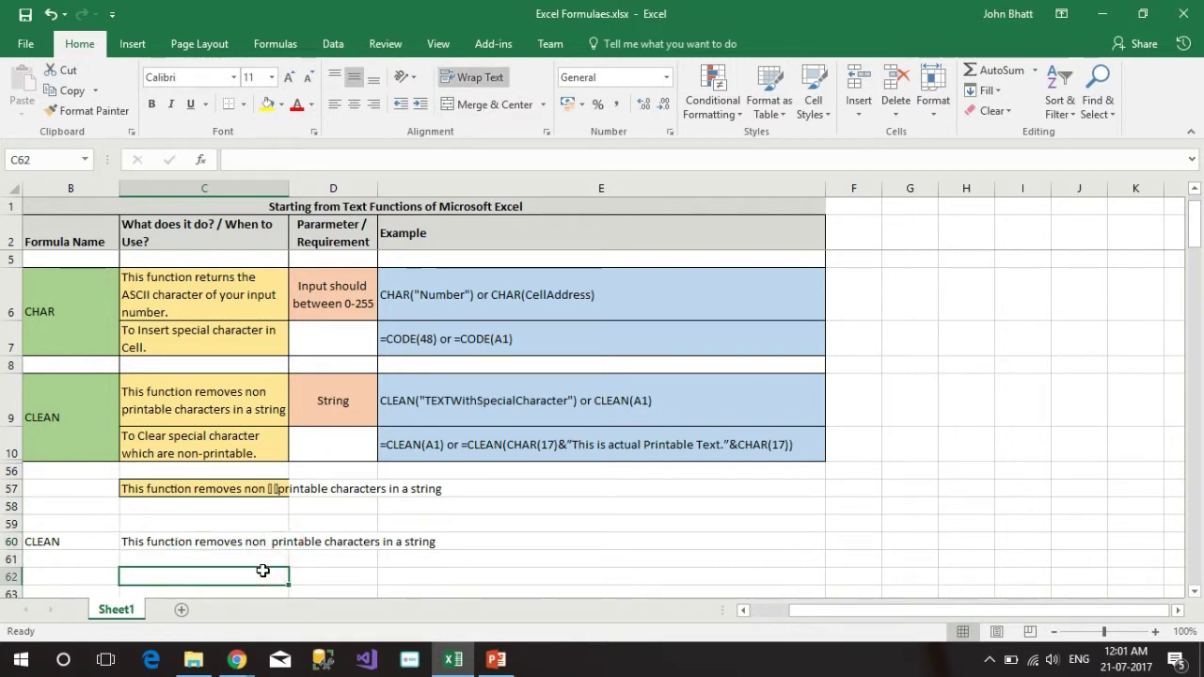
click(237, 508)
click(237, 574)
click(236, 543)
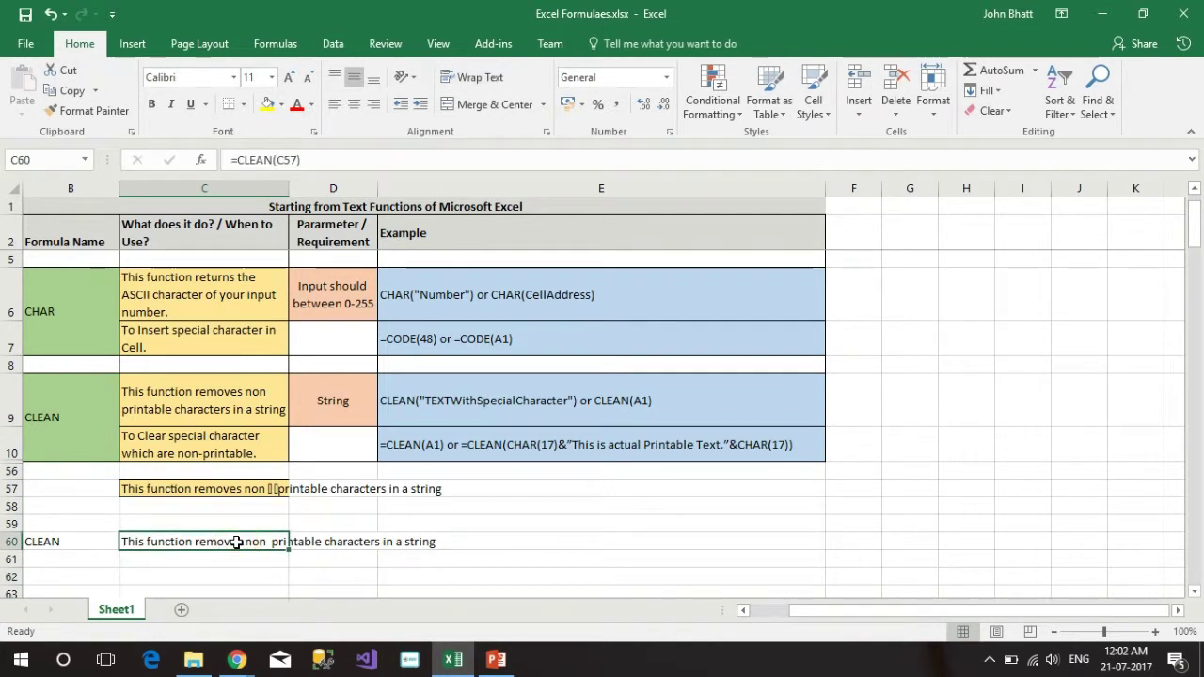
Highlight the CLEAN introduction sentence on the reference web page.
key(alt+Tab)
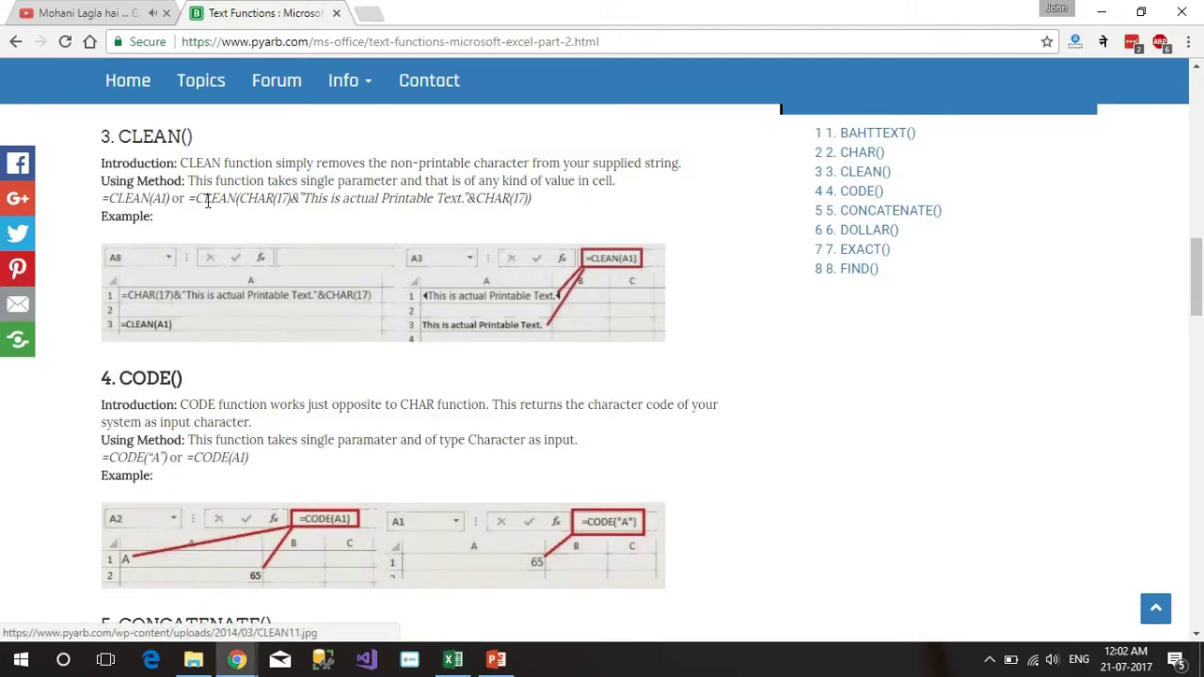
drag(181, 162, 679, 166)
key(alt+Tab)
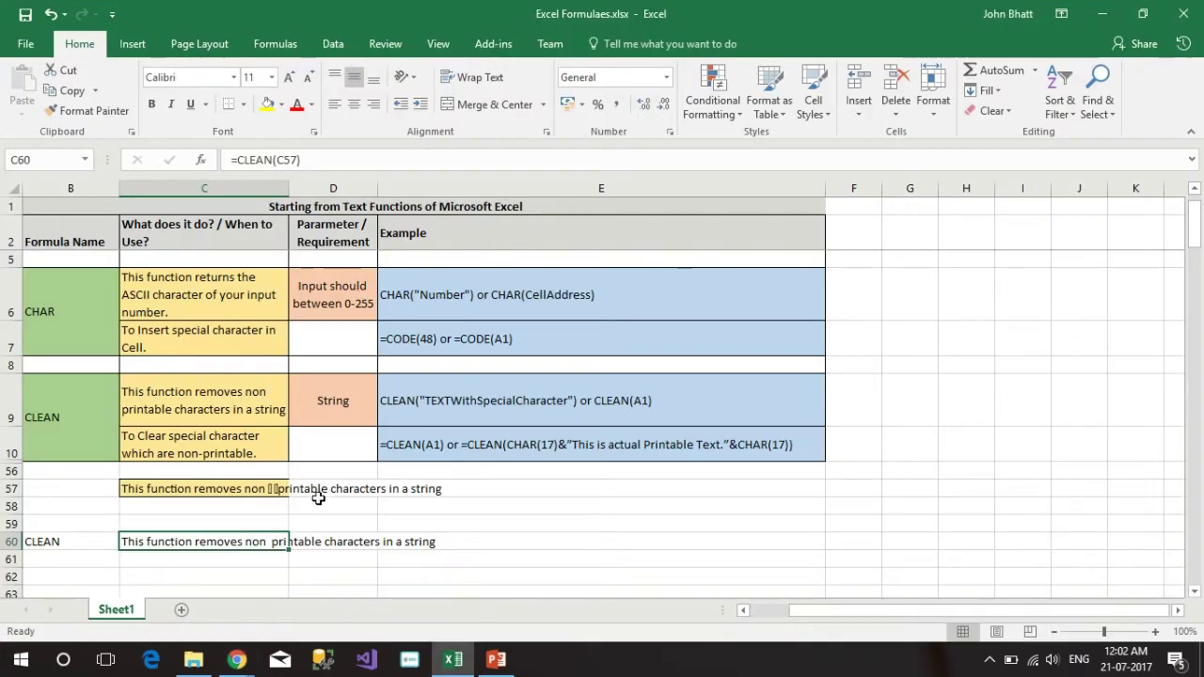
Check C57's CHAR formula and C60's CLEAN result, then scroll to the CODE entry.
click(273, 501)
click(270, 491)
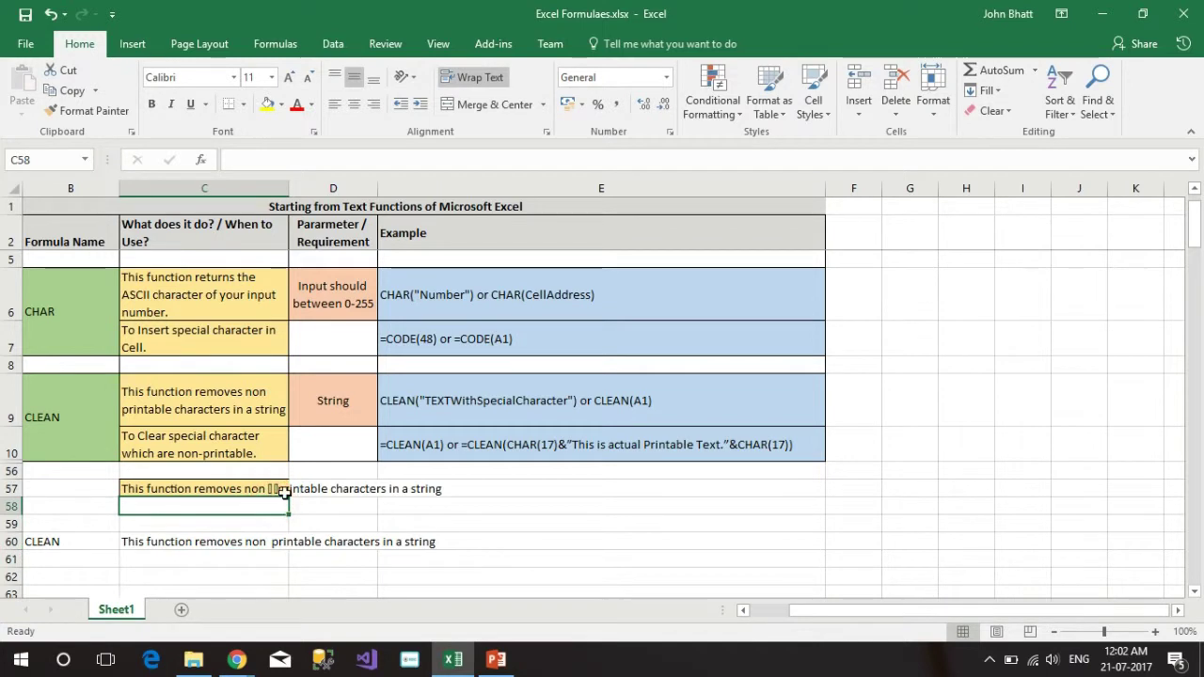
click(292, 491)
click(178, 472)
click(172, 487)
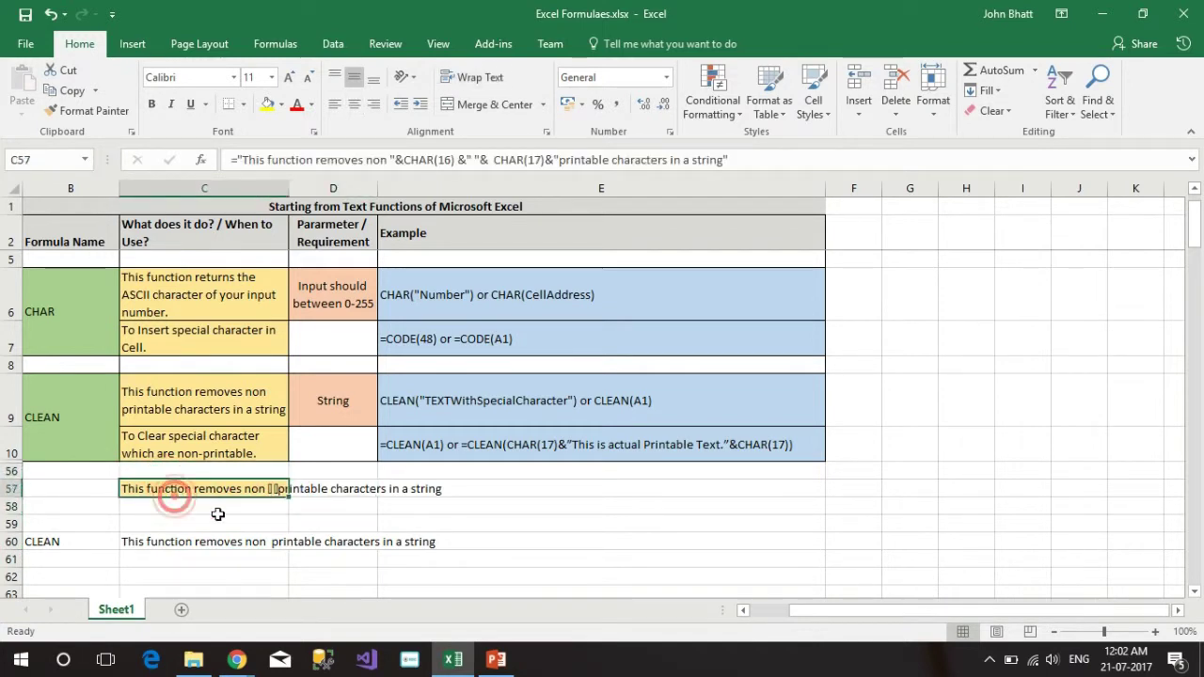
click(199, 541)
scroll(199, 538, down, 1)
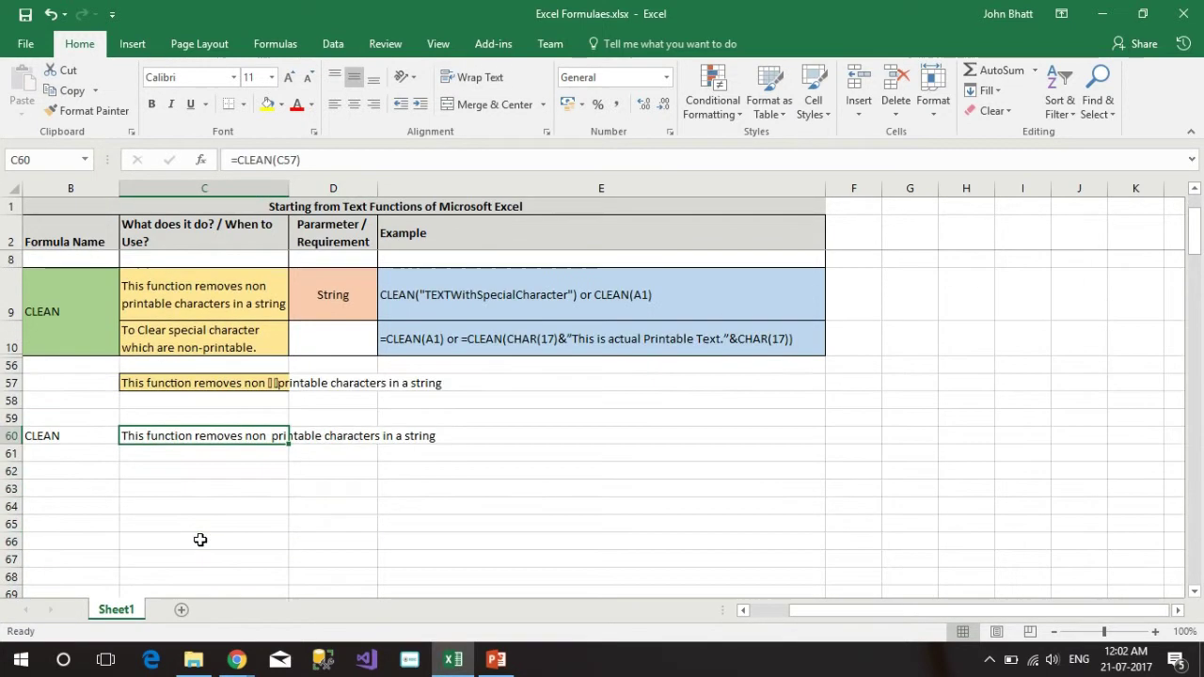
click(161, 467)
click(165, 453)
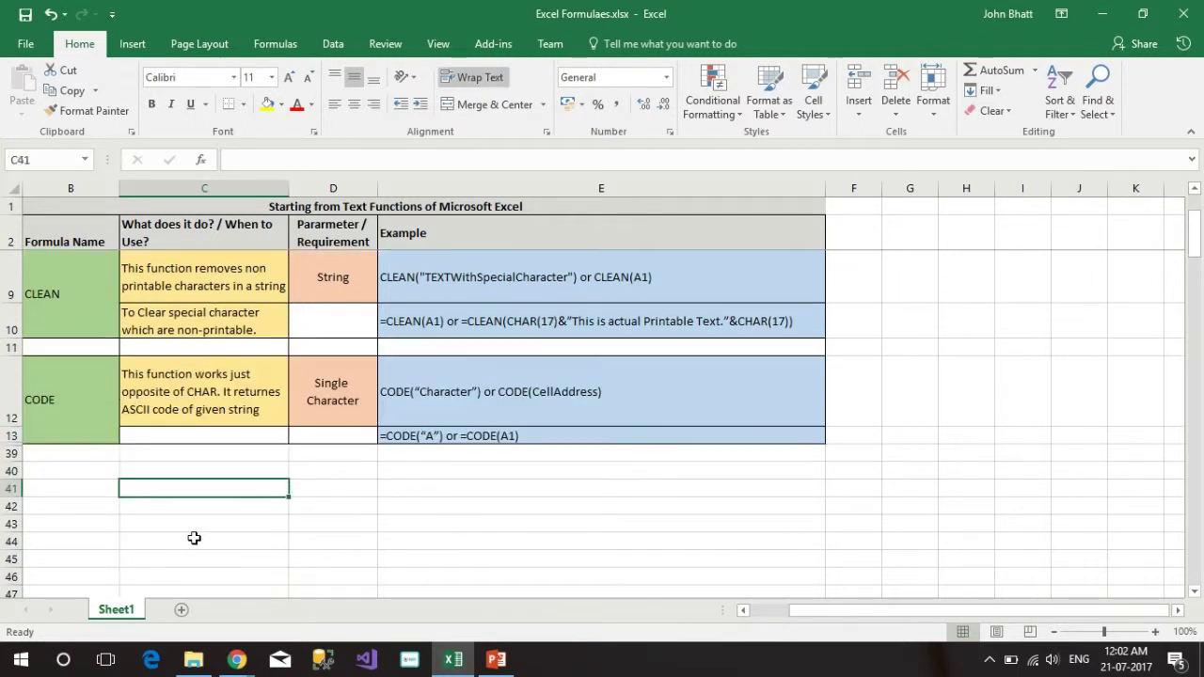
Label B42 'CODE' and enter =CODE("A") in C42, returning 65.
key(Left)
key(Down)
text(CODE)
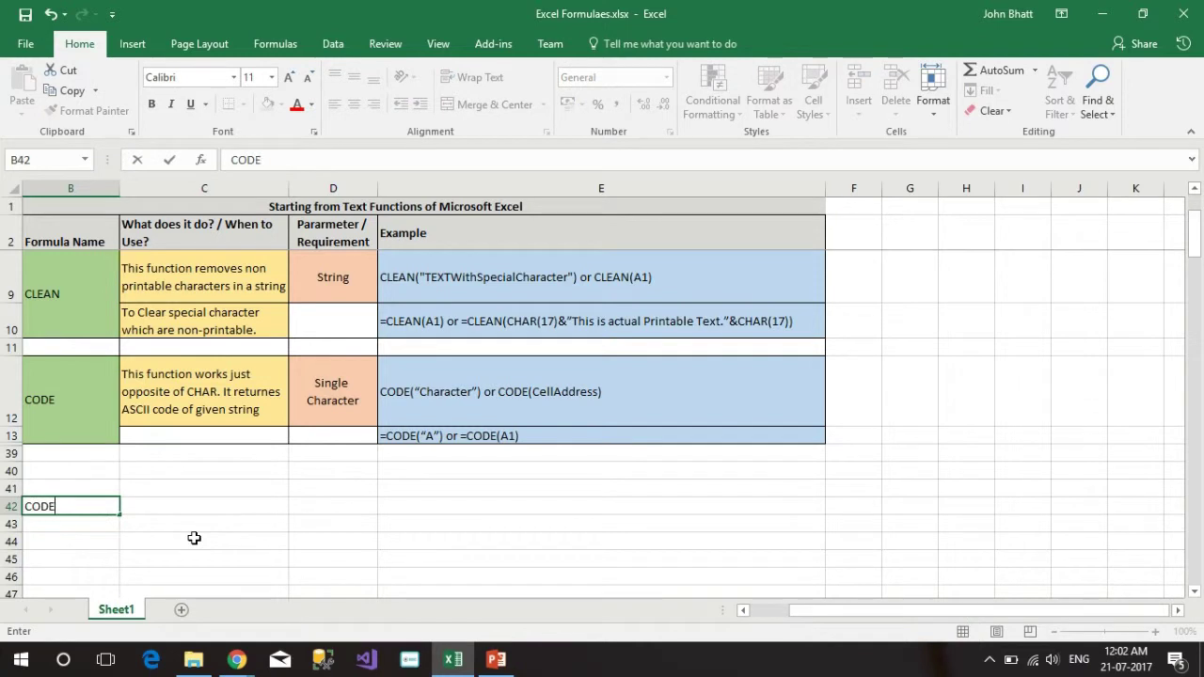
key(Tab)
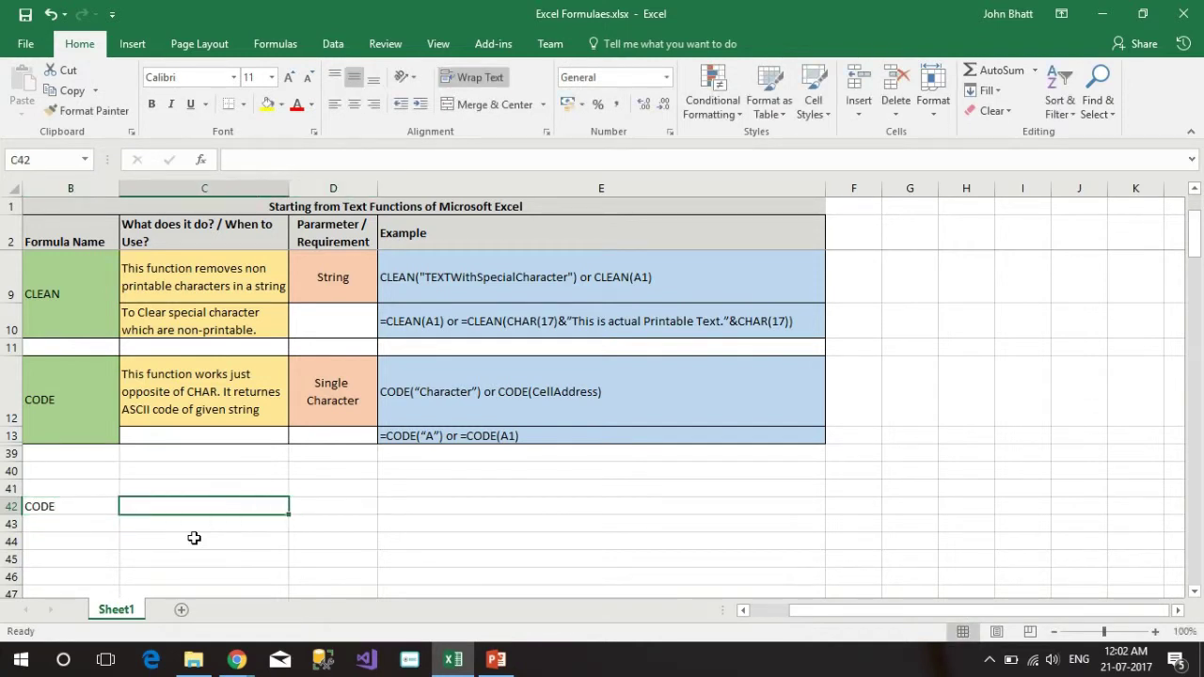
text(=CODE("A)
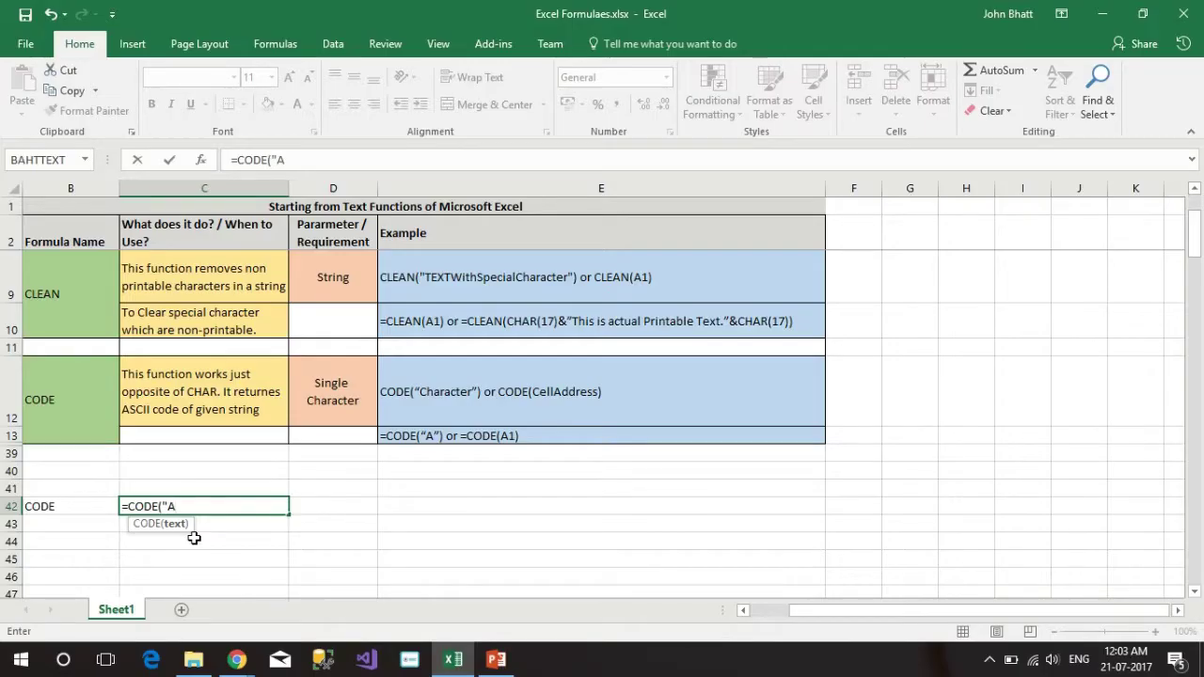
key(Return)
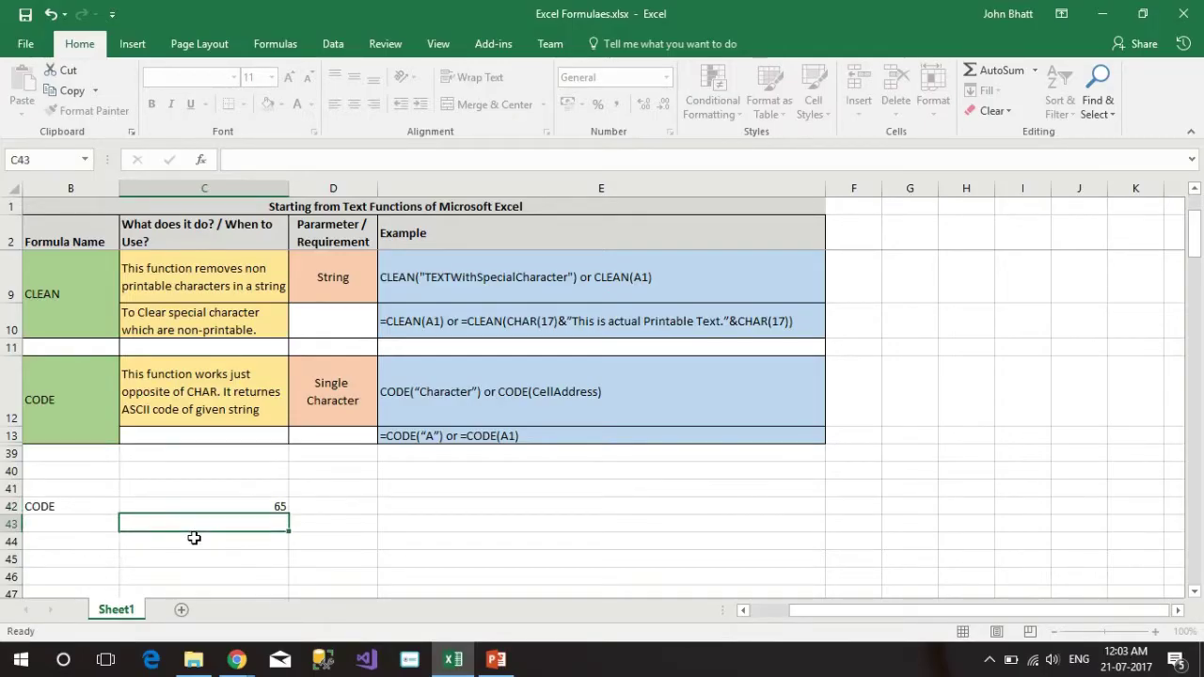
key(Up)
key(Down)
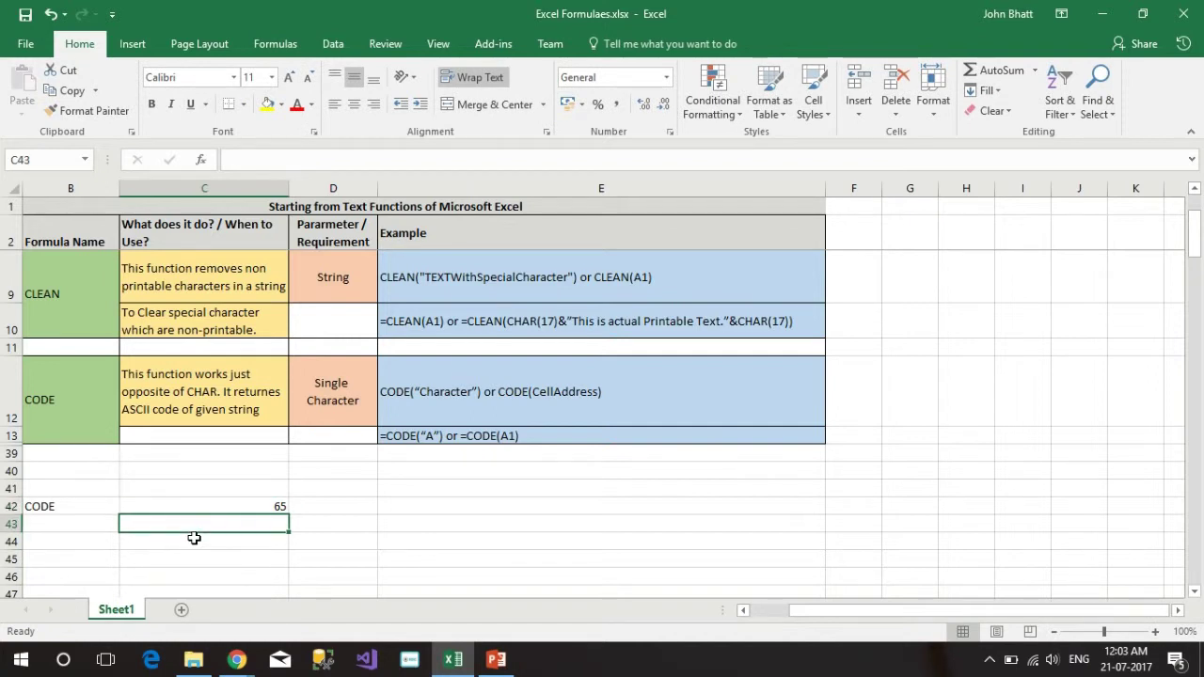
Enter =CODE("AA") in C43, which also returns 65.
text(=CODE("AA)
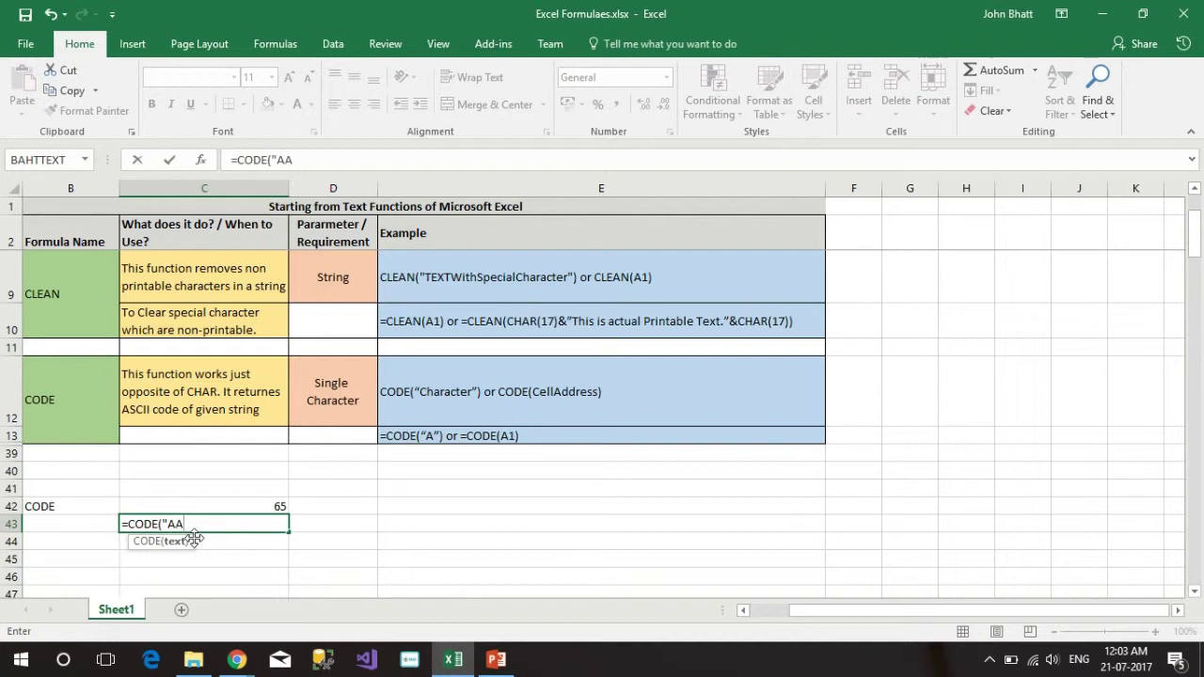
key(Return)
key(Up)
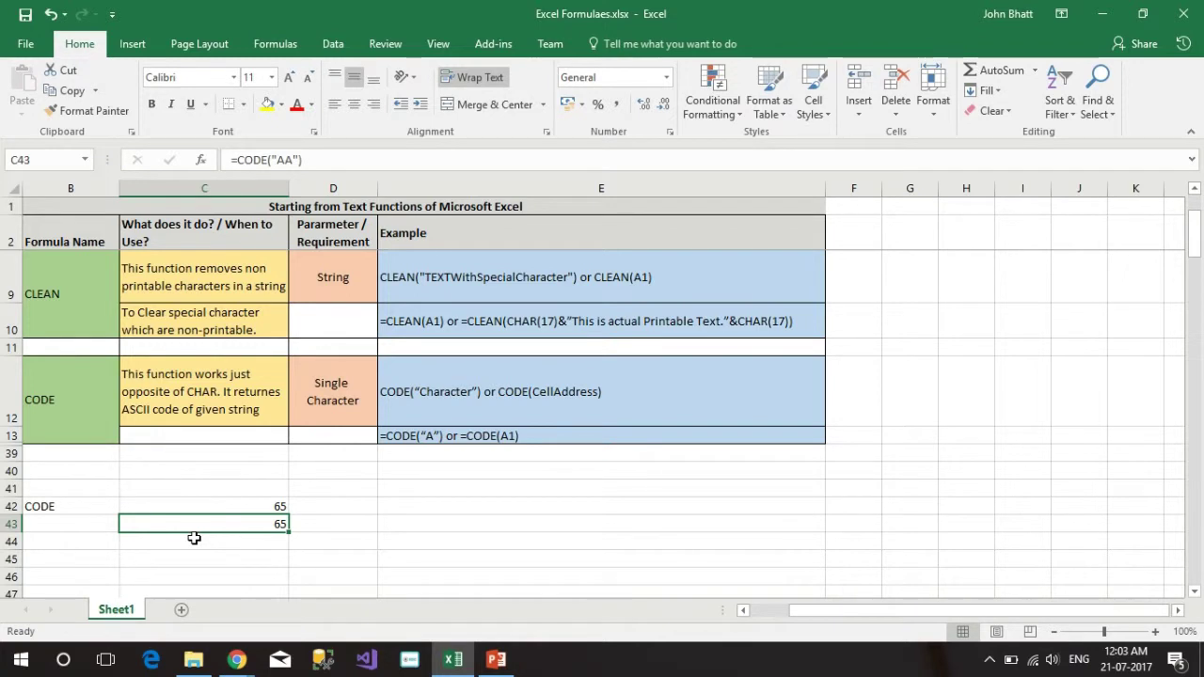
key(F2)
text(`)
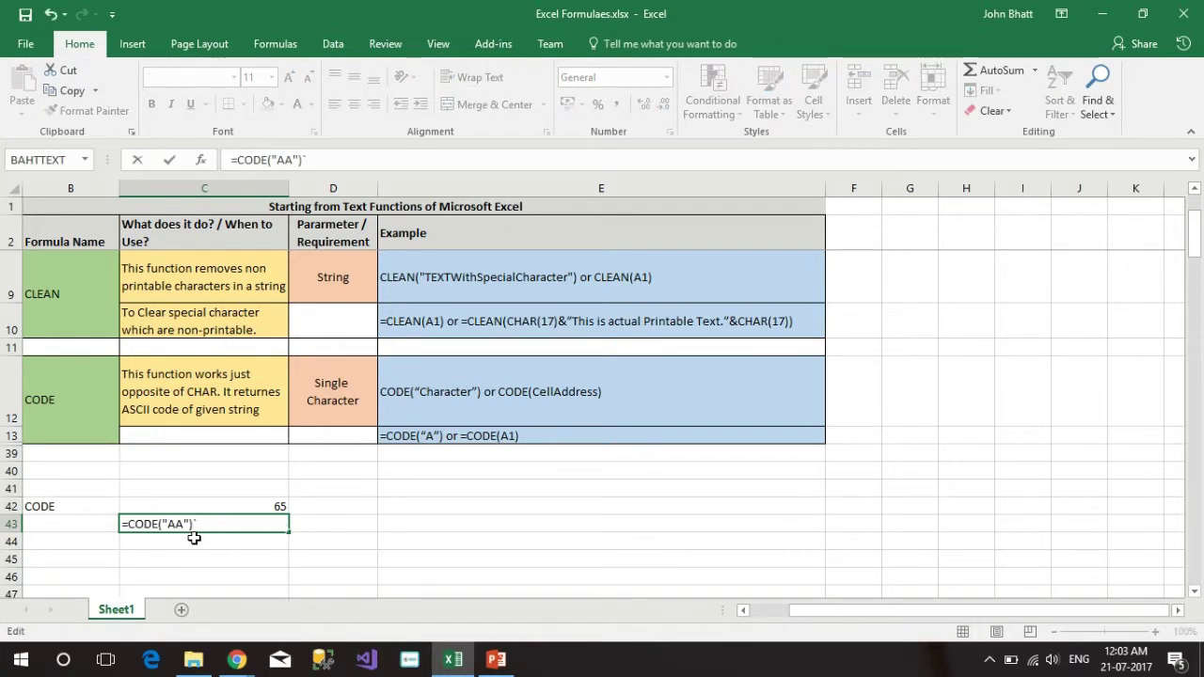
key(shift+Return)
key(Right)
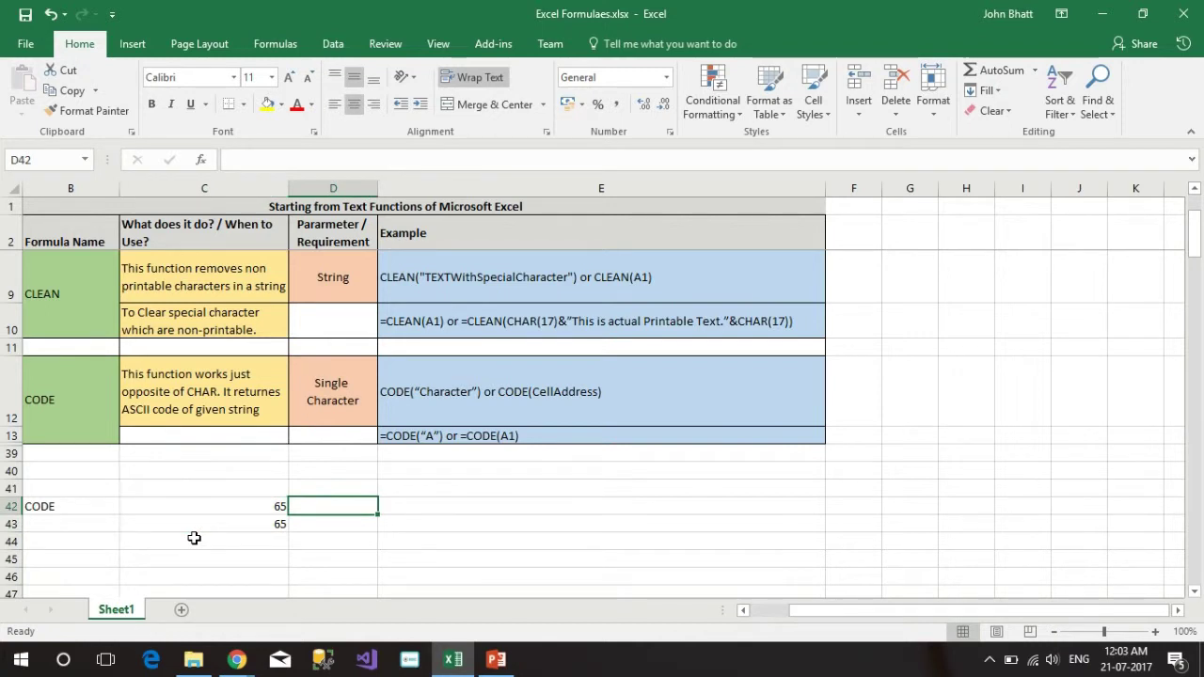
Enter 9 in D42 and =CODE(D42) in C43, which returns 57.
text(9)
key(Return)
key(Down)
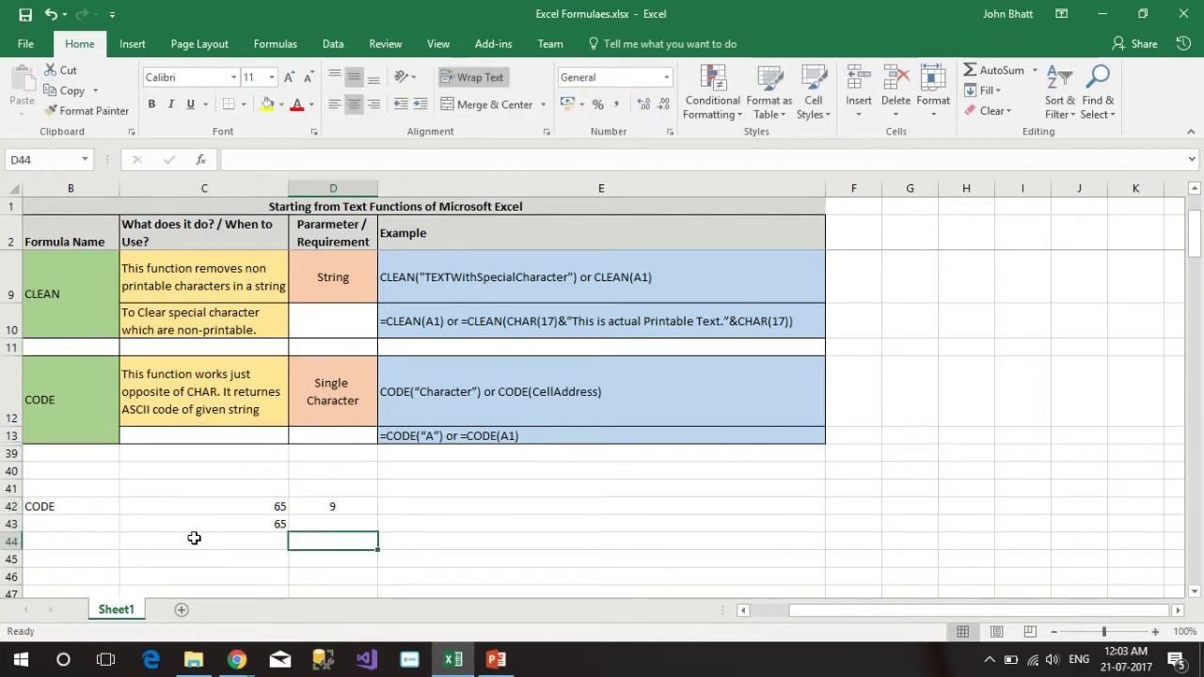
key(Up)
key(Left)
text(=CODE)
double_click(194, 542)
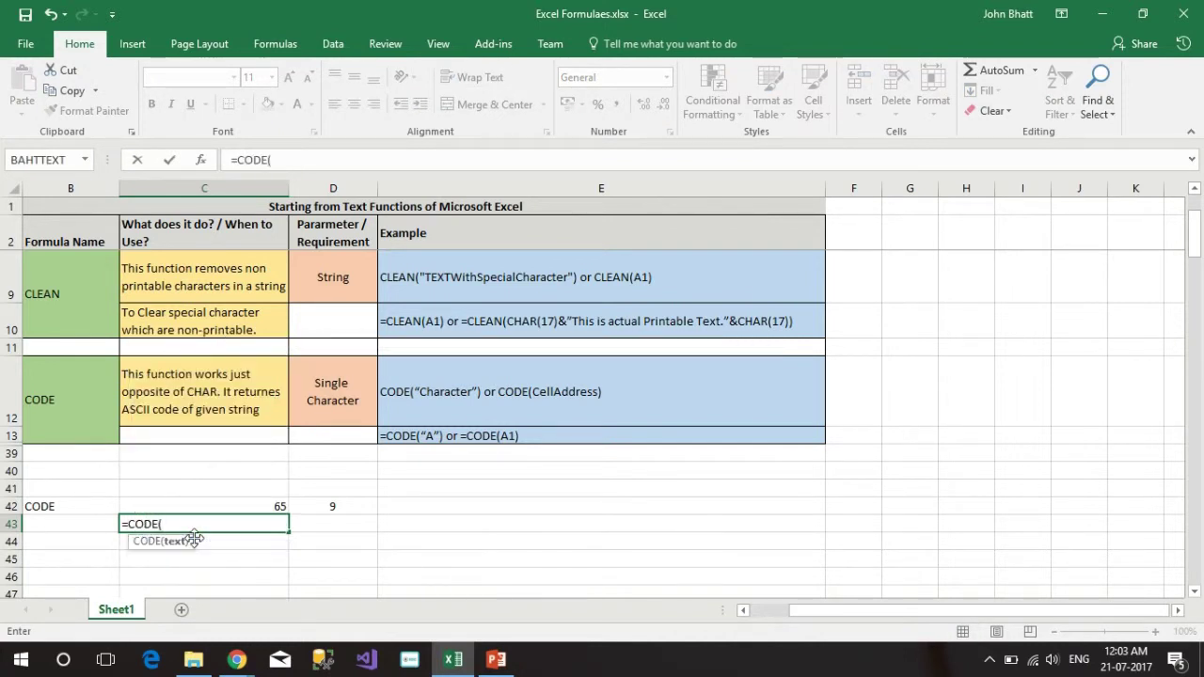
click(348, 508)
key(Return)
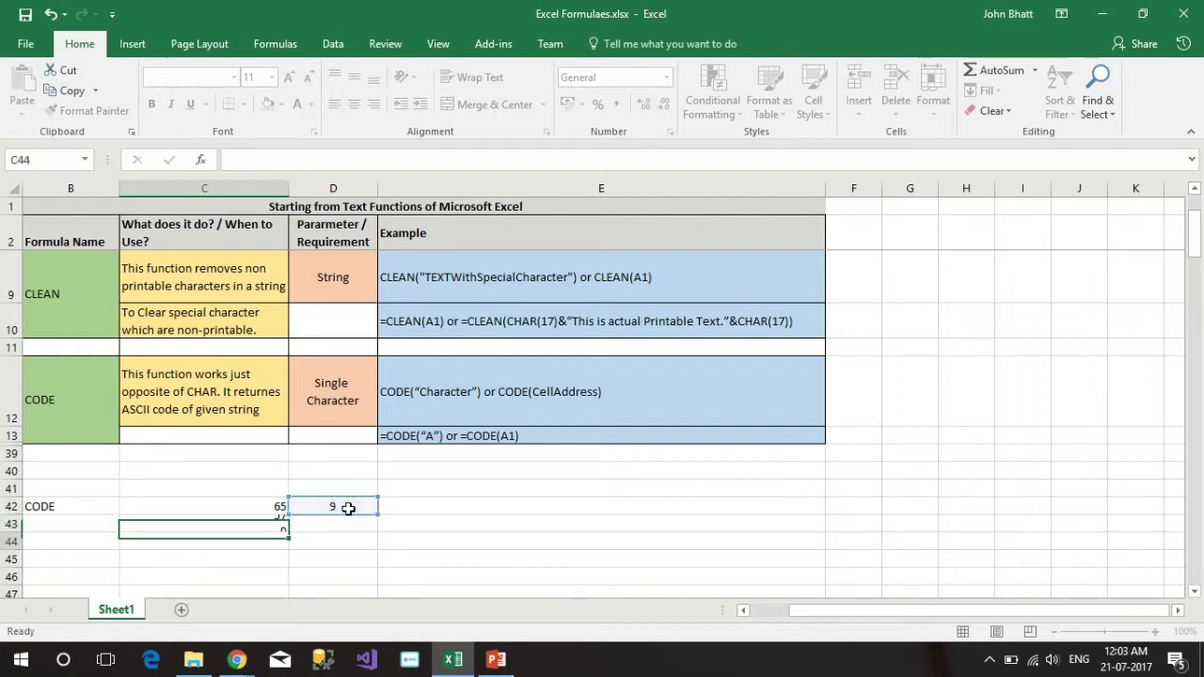
Show formulas on the sheet and compare the formulas in C42 and C43.
key(Up)
key(Up)
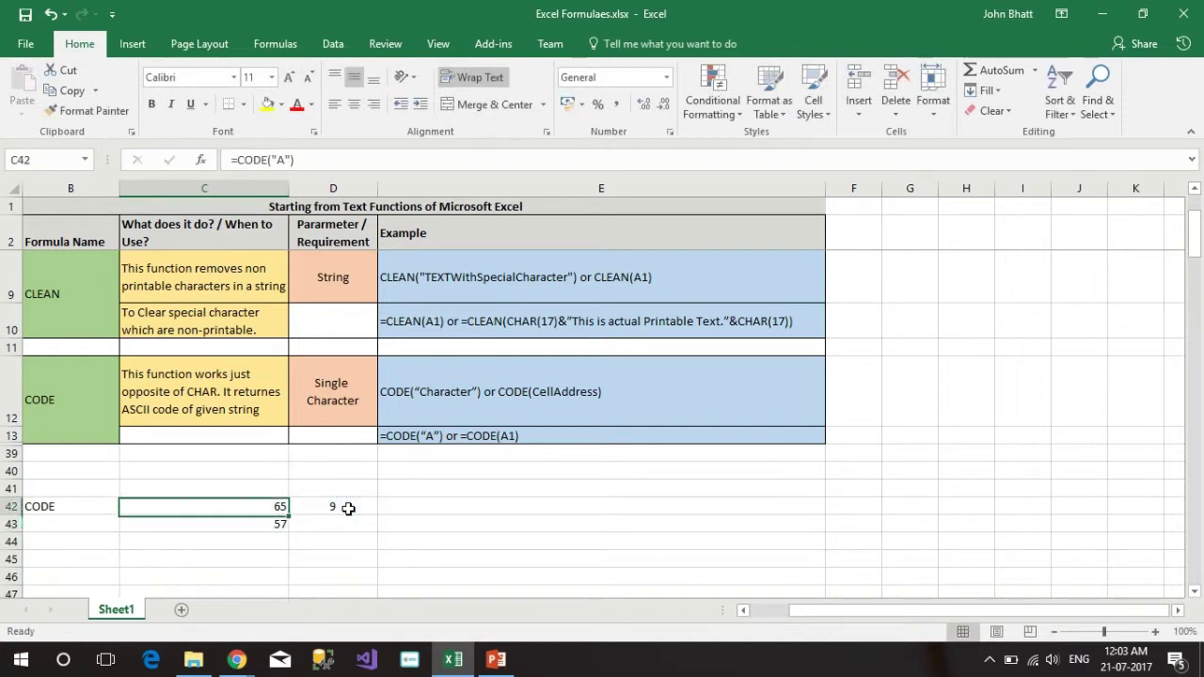
key(ctrl+grave)
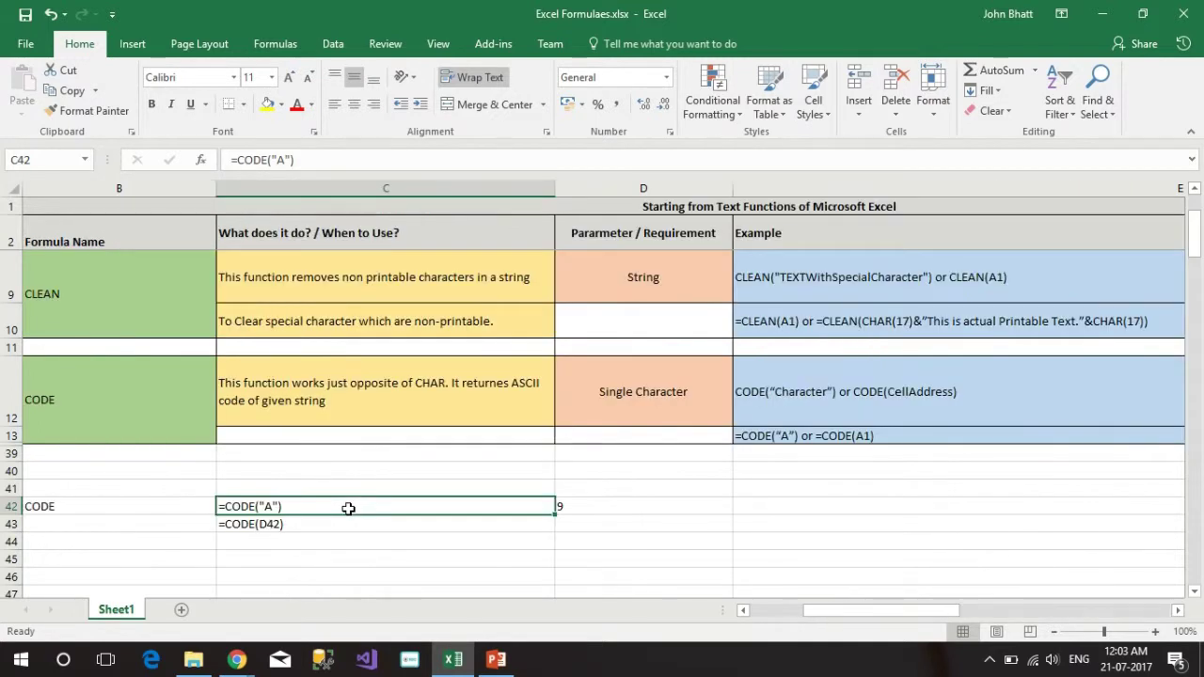
key(Down)
key(Up)
key(Down)
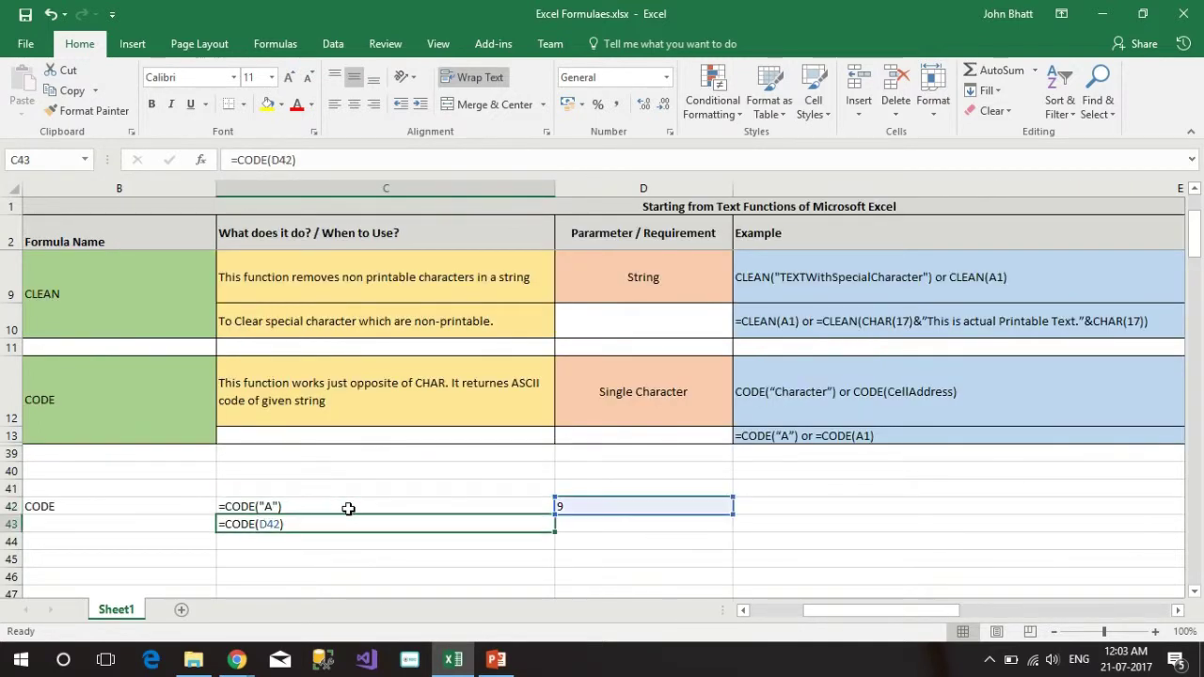
key(Up)
key(Down)
Review the CODE syntax and example cells alongside the C42 and C43 formulas.
click(803, 439)
click(405, 524)
click(404, 505)
click(771, 417)
click(780, 453)
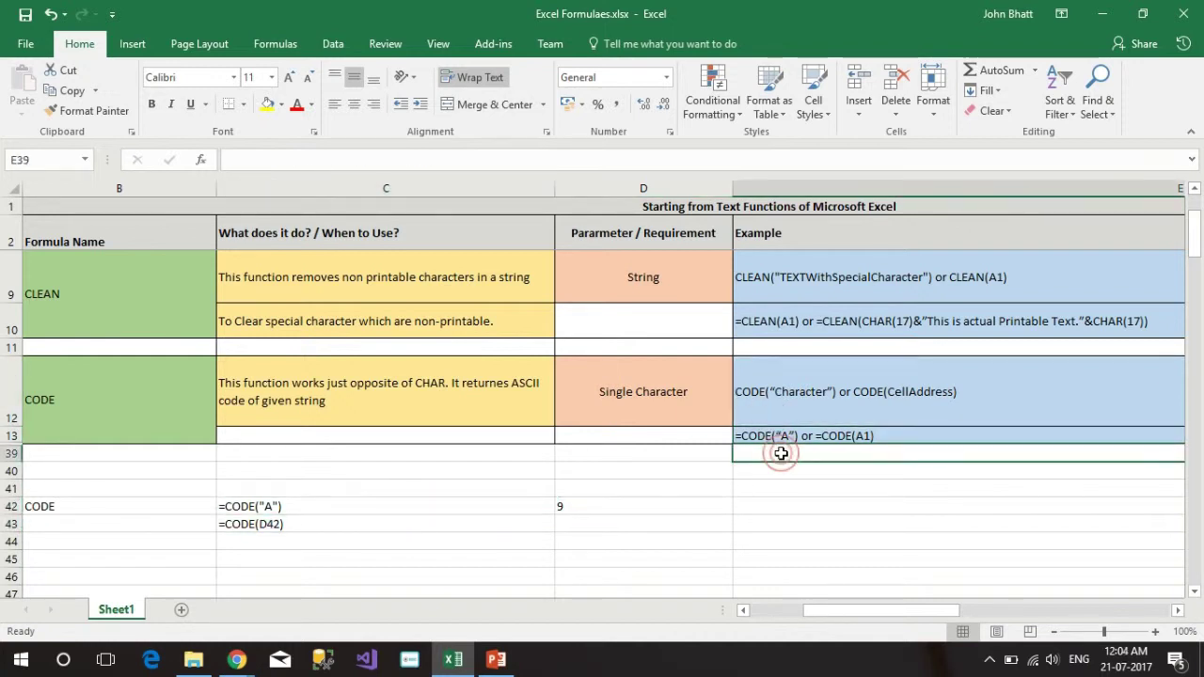
Restore calculated values, clear A41:E46, and bring up the Text Functions tutorial page.
key(ctrl+grave)
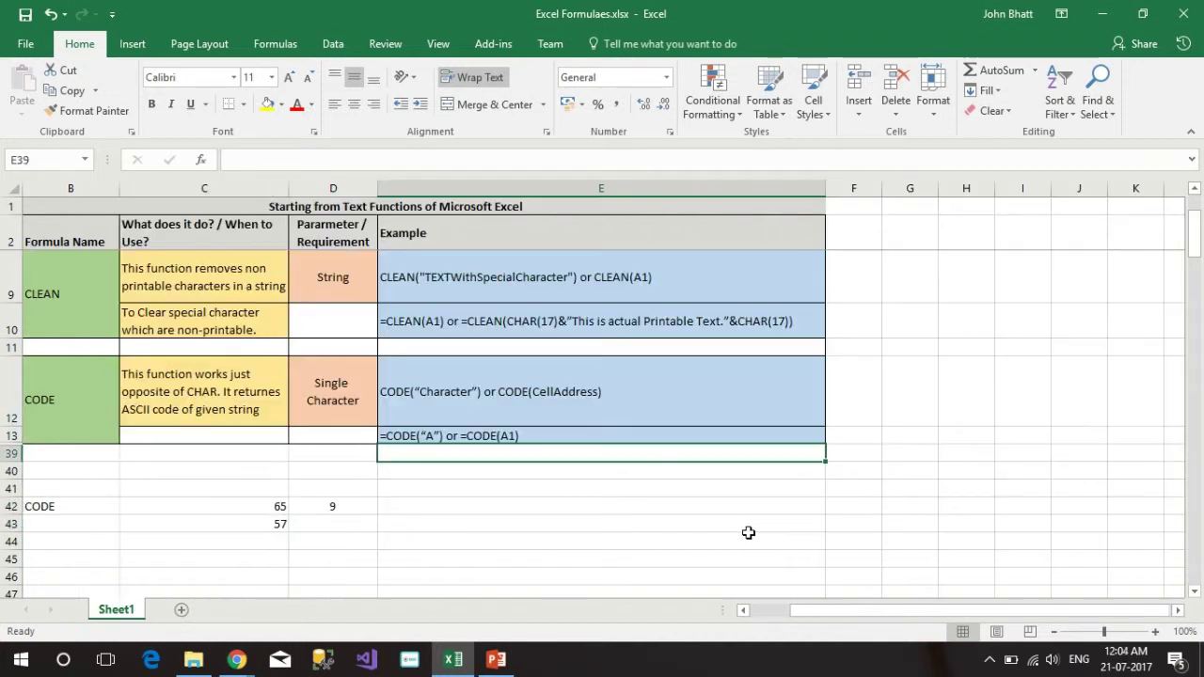
click(772, 593)
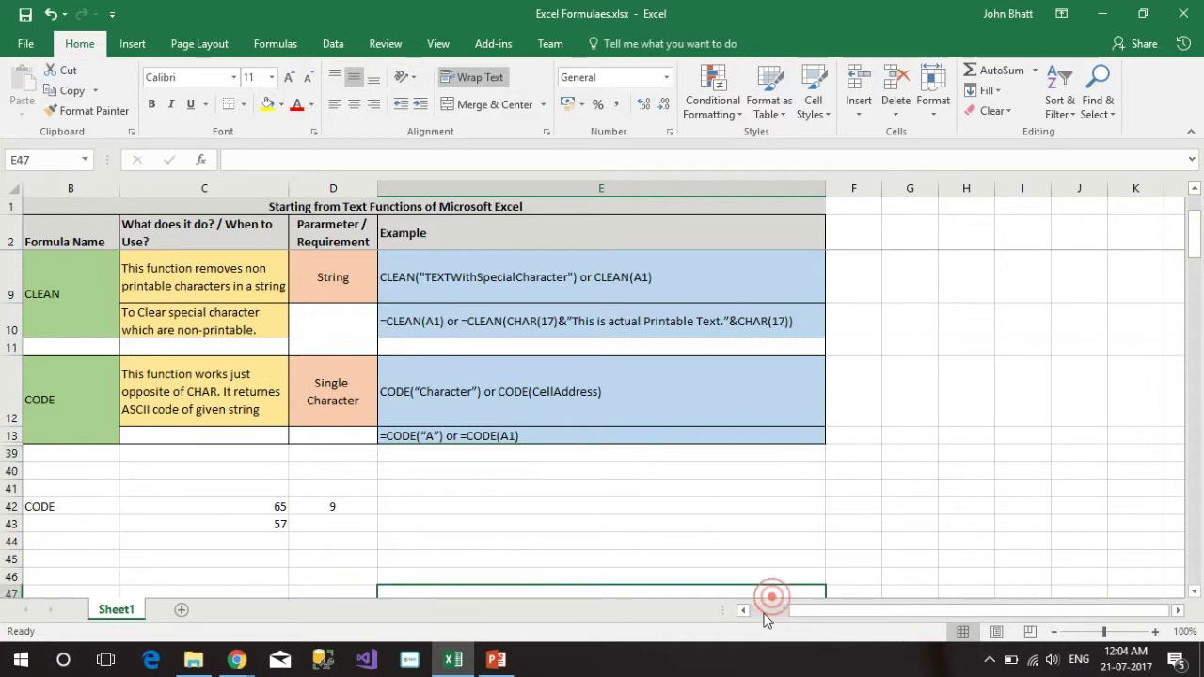
click(761, 614)
click(489, 576)
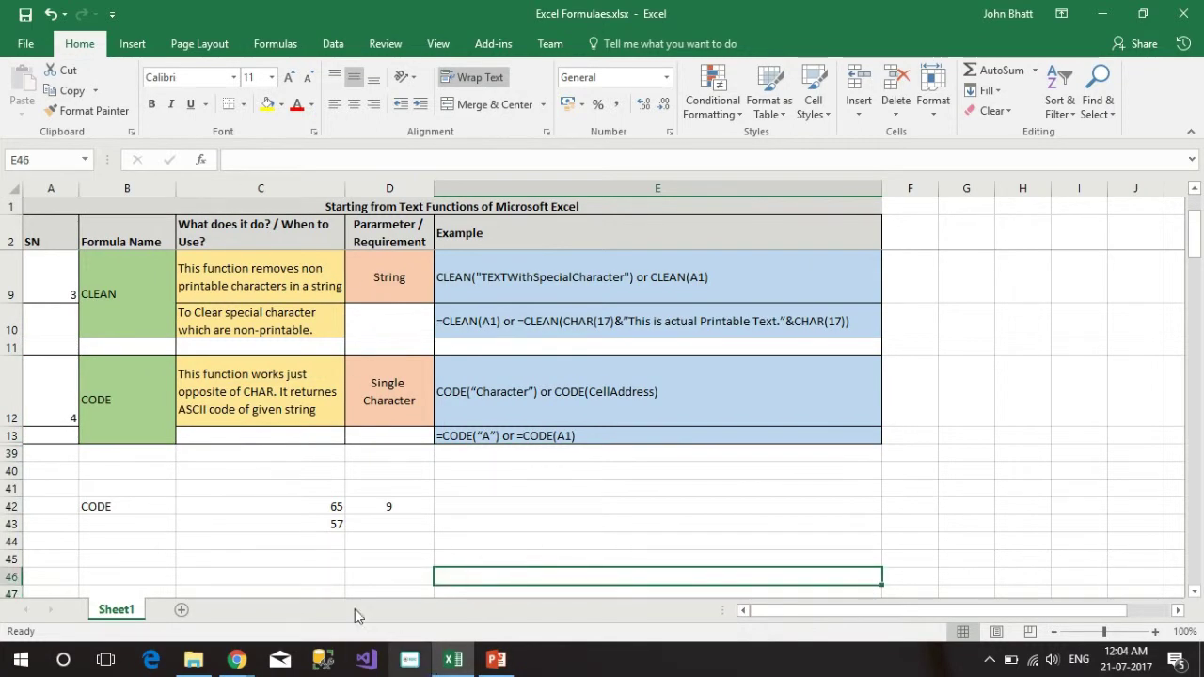
drag(53, 495, 469, 569)
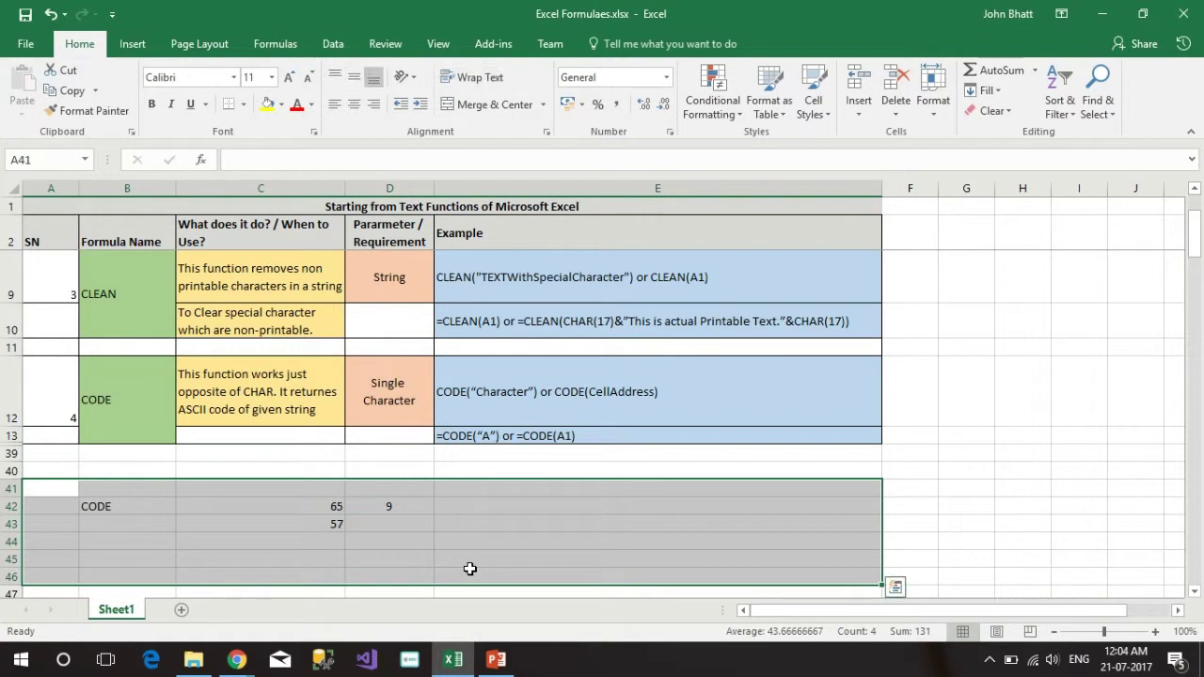
key(Delete)
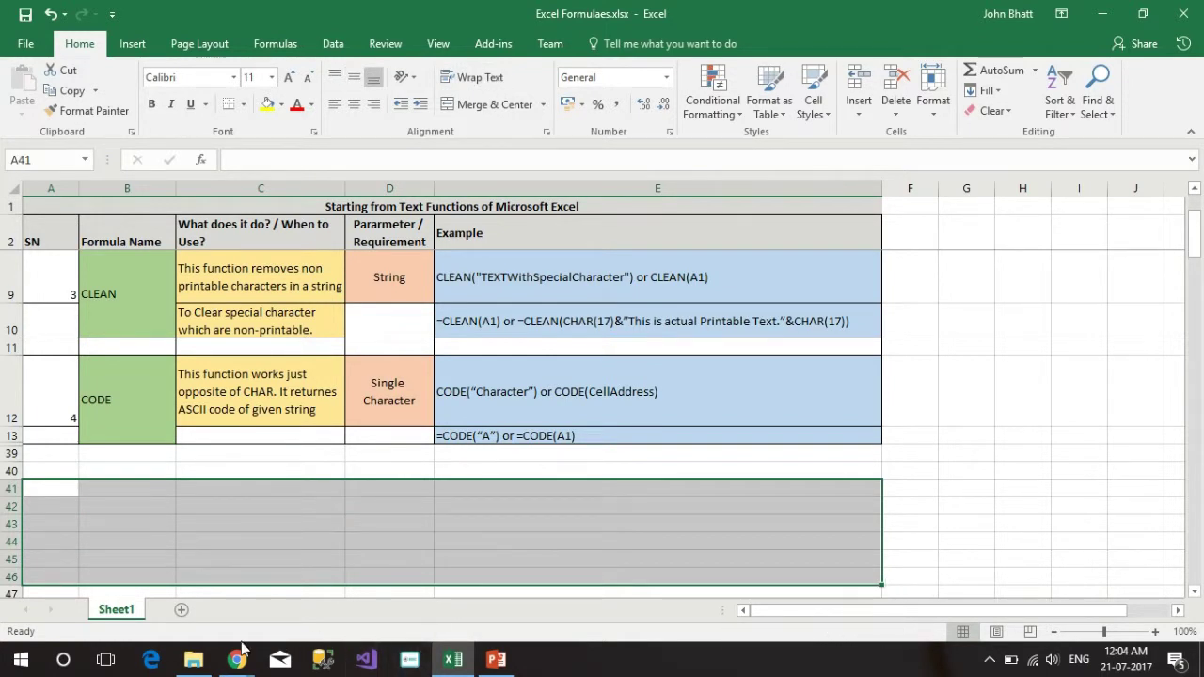
mouse_move(237, 658)
click(150, 561)
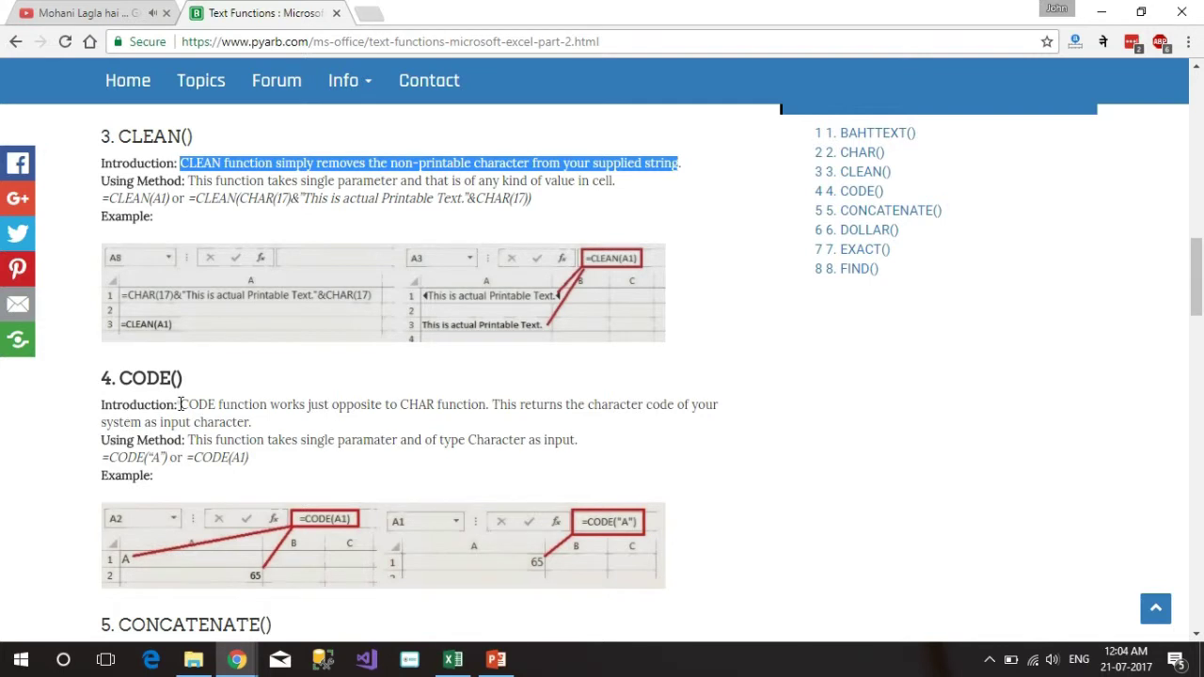
Highlight the first sentence of the CODE introduction on the tutorial page.
drag(180, 405, 492, 411)
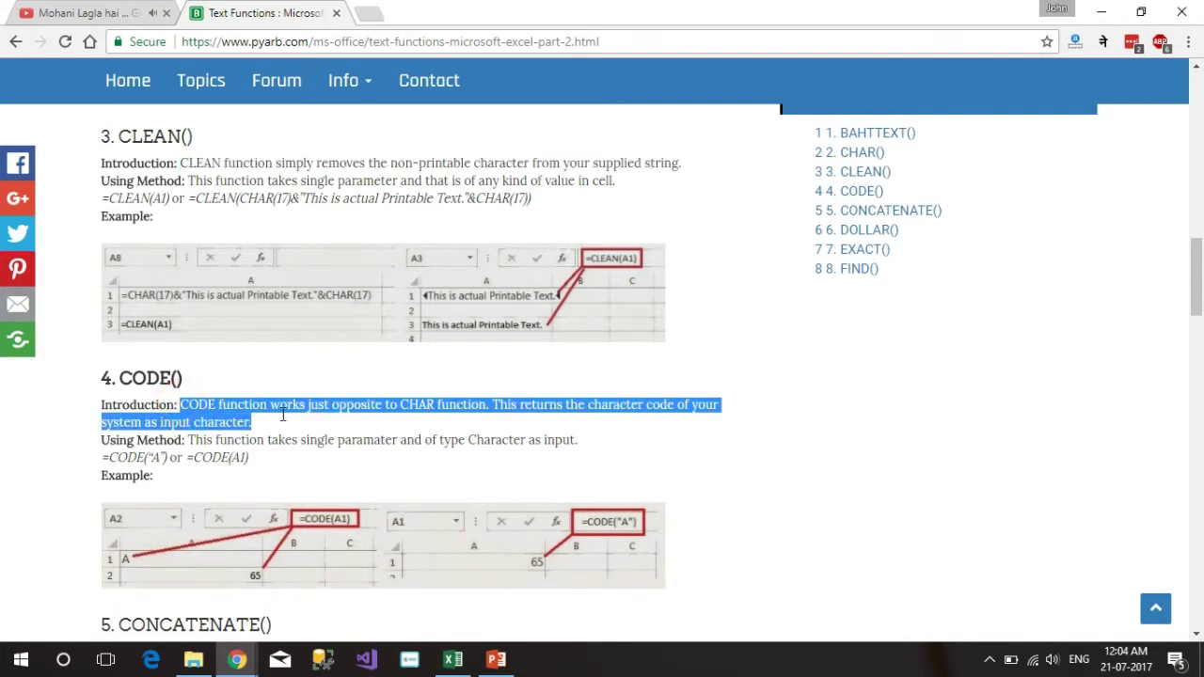
click(479, 410)
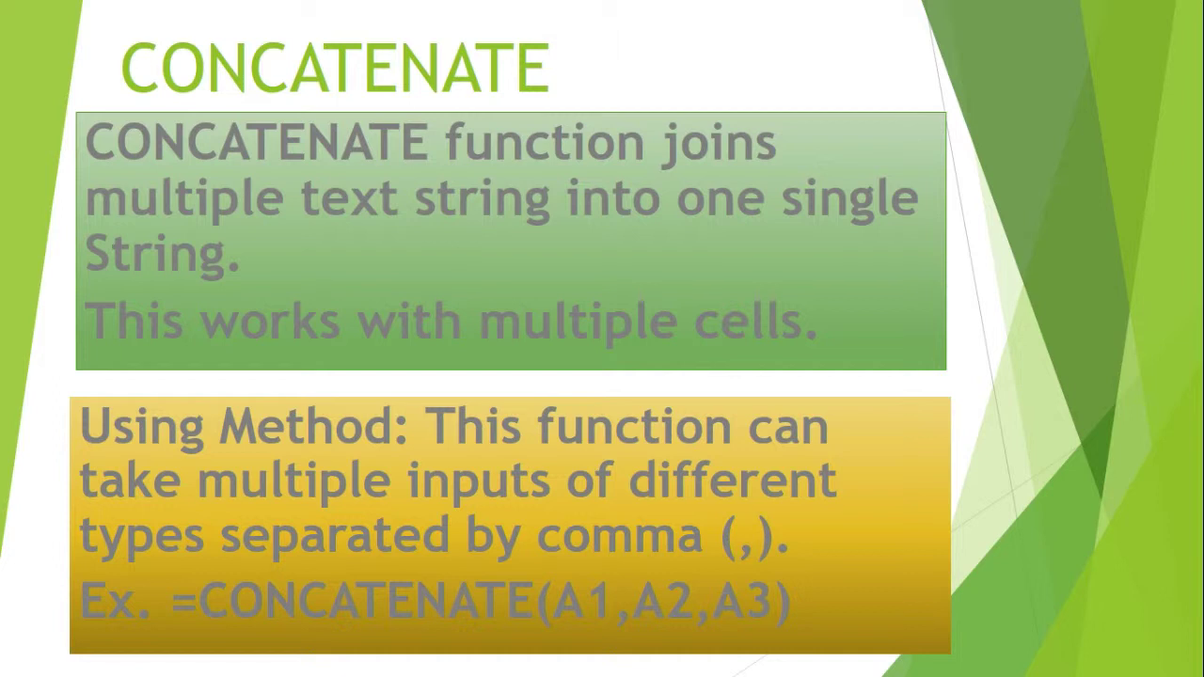
Highlight the CONCATENATE introduction sentence and point out its works-with-multiple-cells remark.
key(alt+Tab)
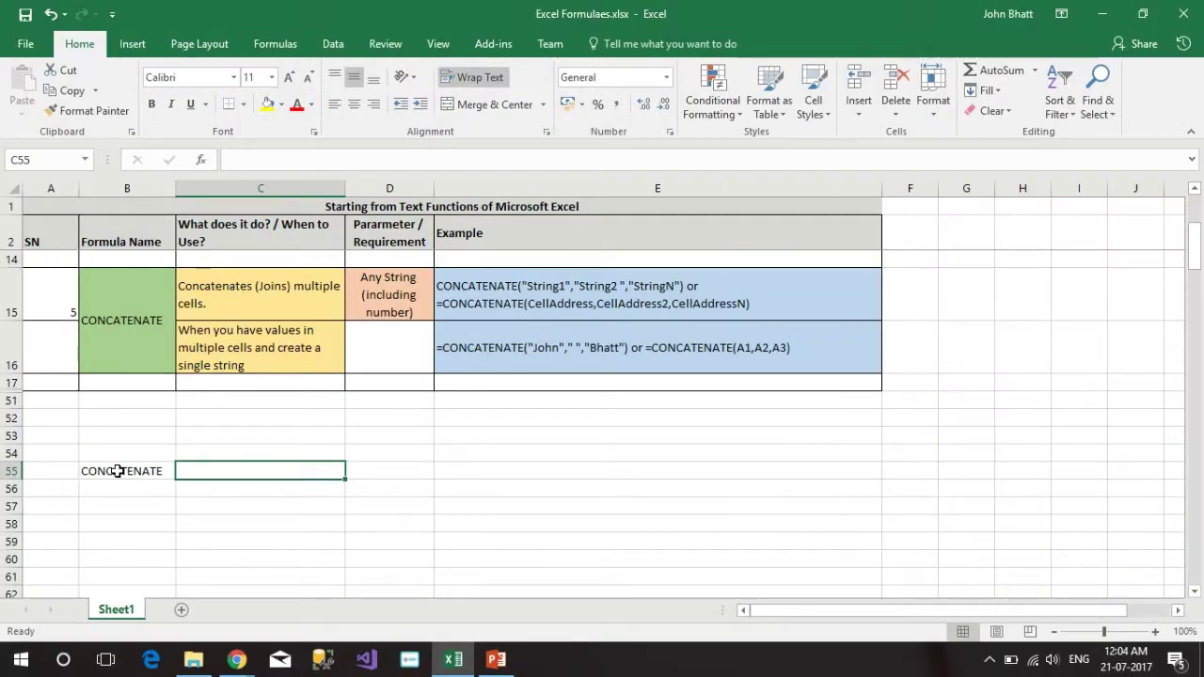
key(alt+Tab)
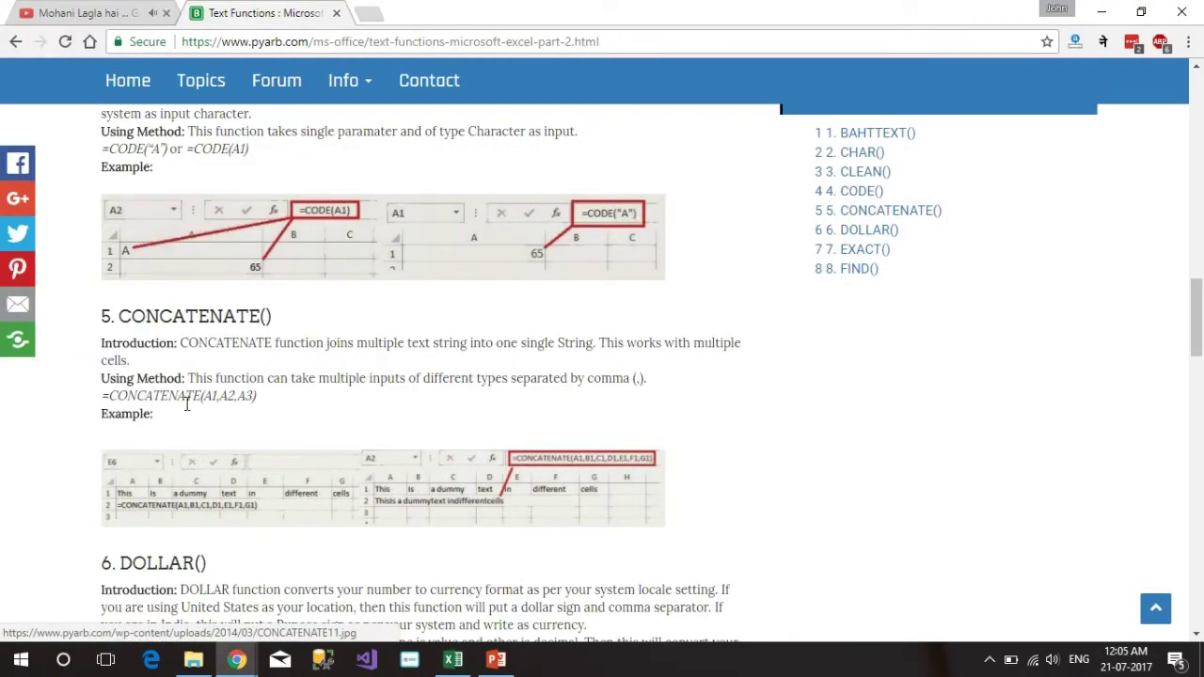
drag(180, 344, 471, 351)
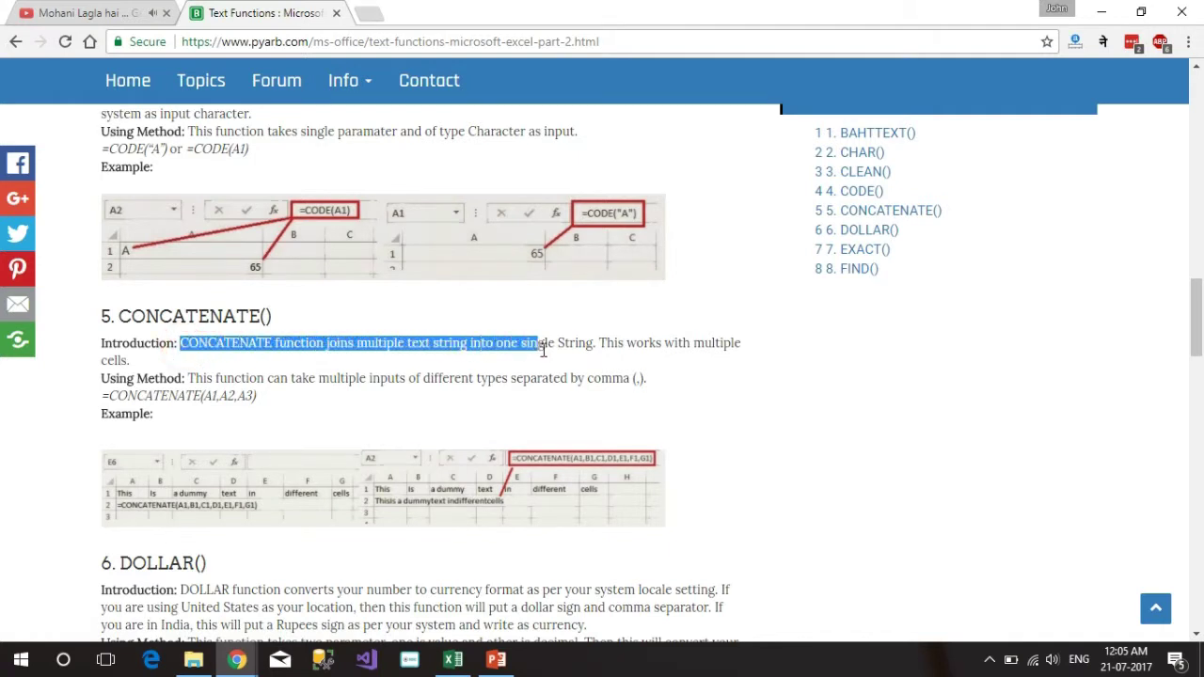
mouse_move(471, 351)
mouse_down()
mouse_move(599, 344)
mouse_move(132, 361)
mouse_up()
click(602, 342)
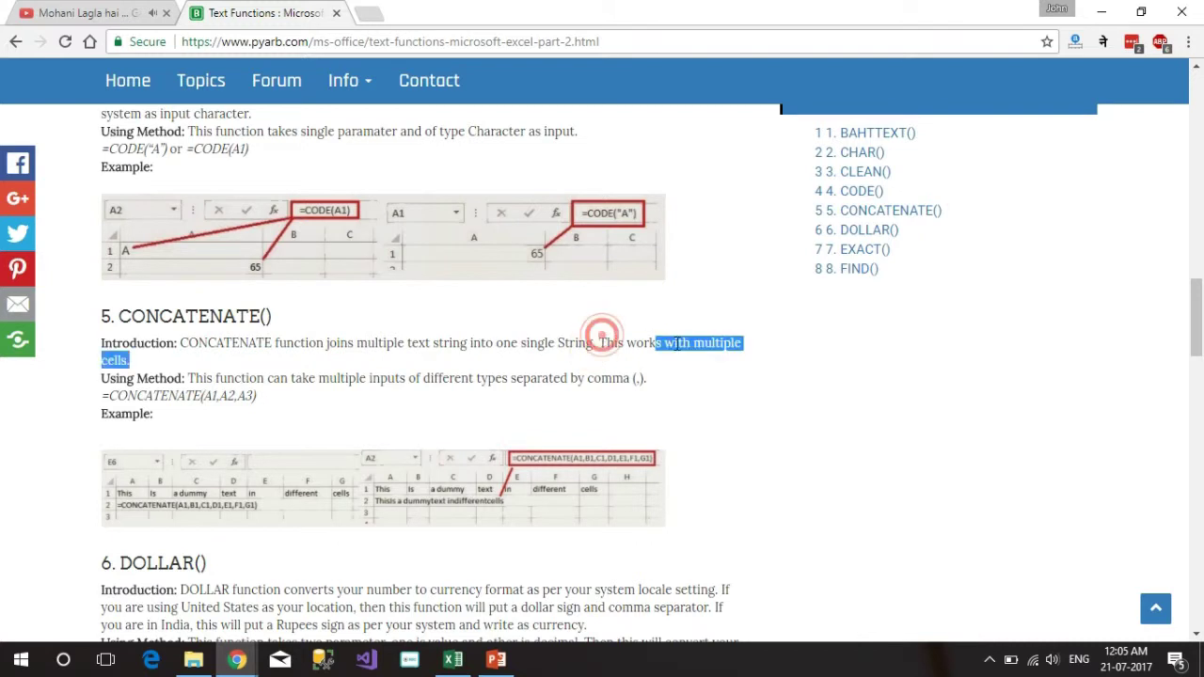
click(727, 345)
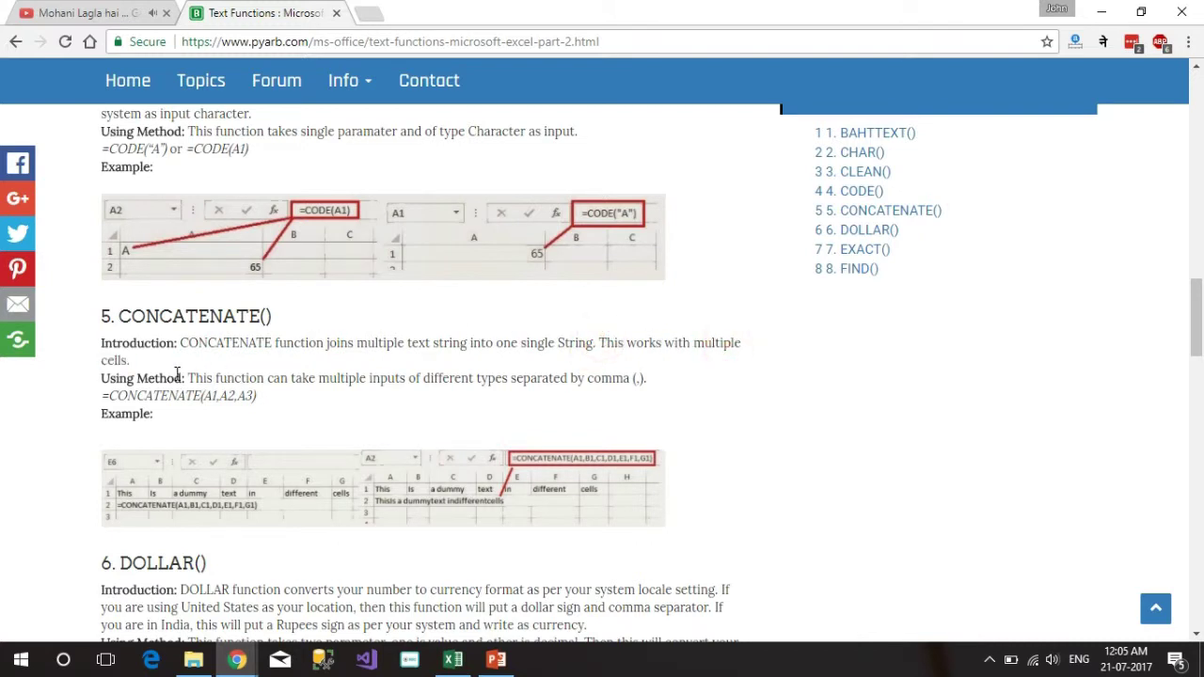
Highlight the CONCATENATE usage description and the function name in the example formula.
mouse_move(196, 379)
mouse_down()
mouse_move(331, 390)
mouse_move(636, 381)
mouse_up()
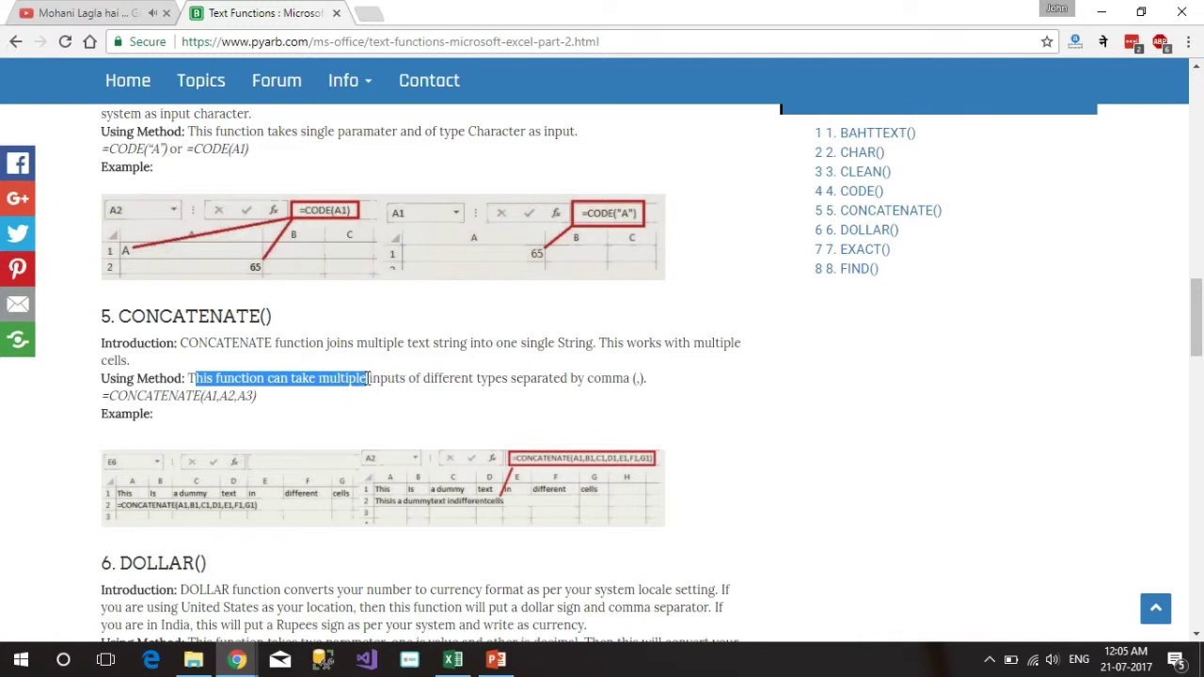
click(637, 380)
drag(141, 395, 205, 395)
click(237, 400)
key(alt+Tab)
Enter a sample first and last name in D55 and E55, then start =CONCATENATE( in C55.
click(395, 466)
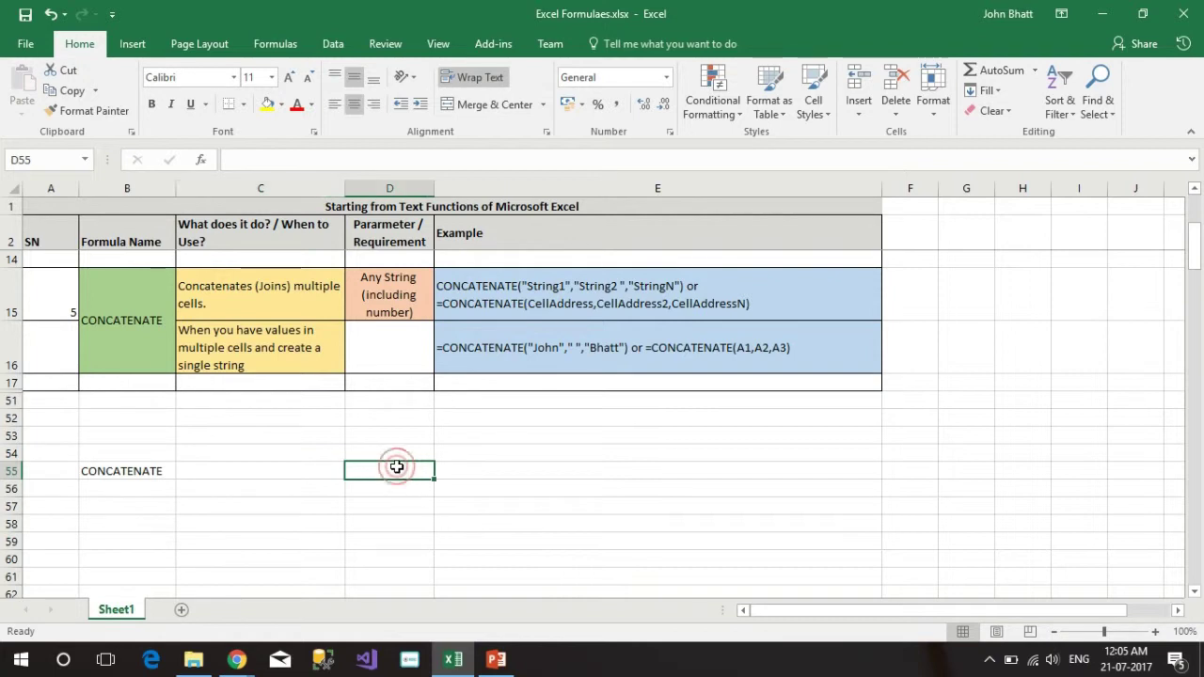
text(Rajesh)
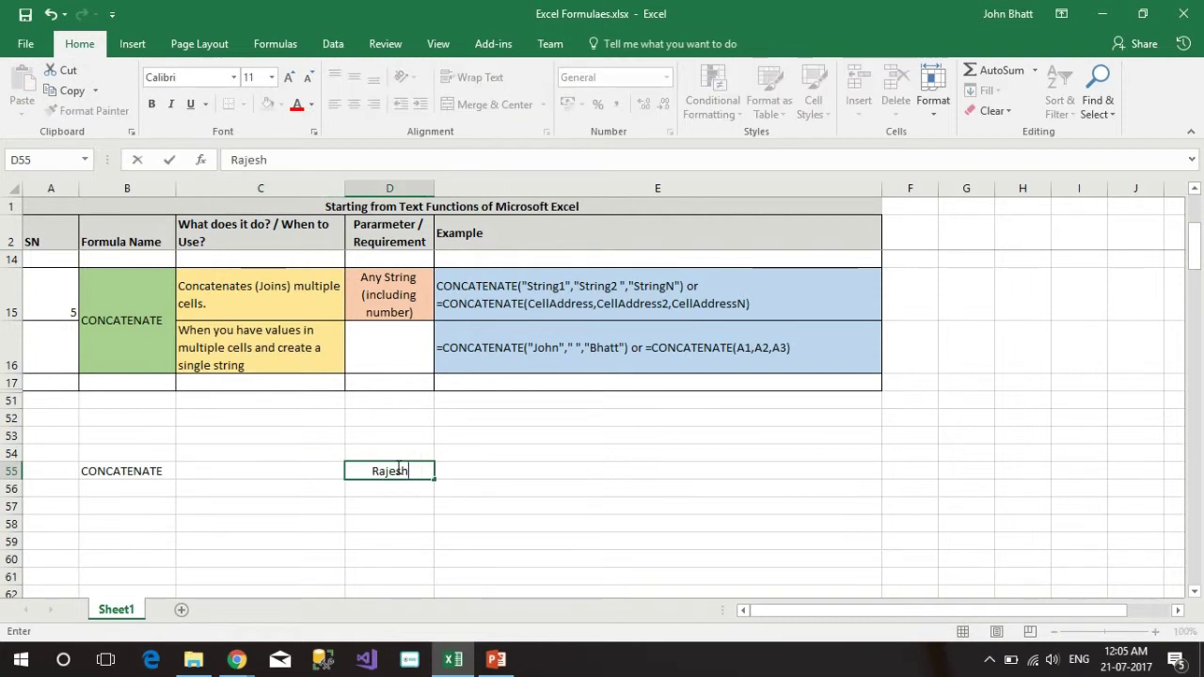
key(Tab)
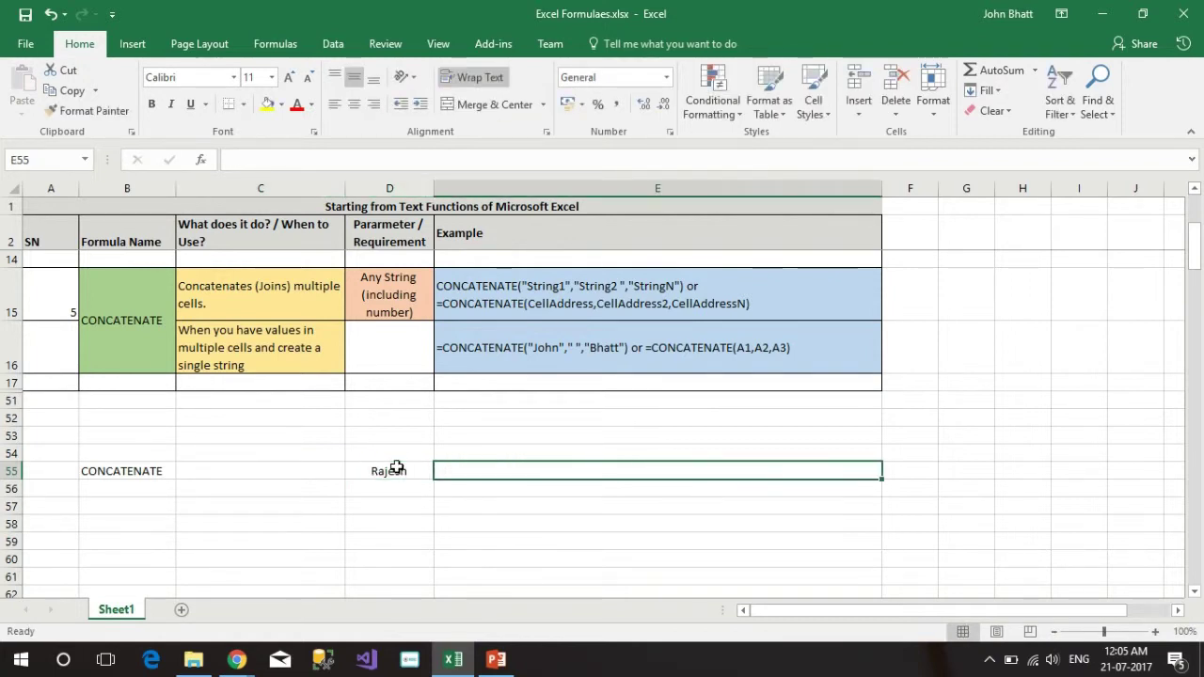
text(Harish)
key(Tab)
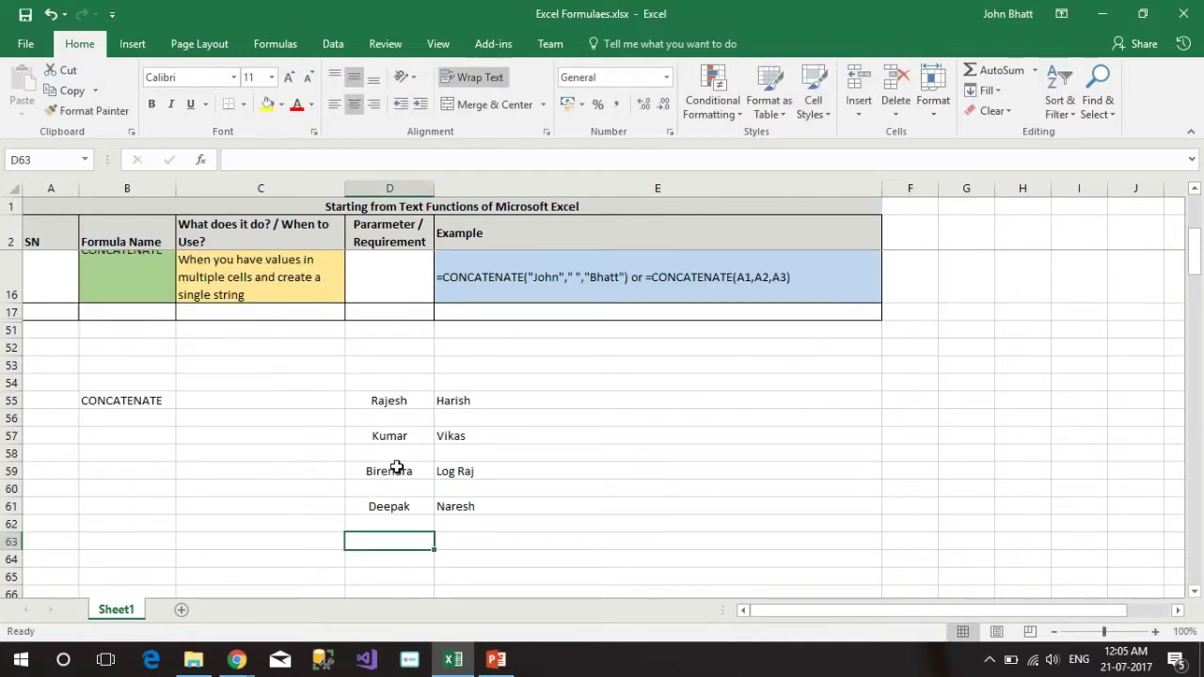
key(Up)
key(Up)
key(Up)
key(Up)
key(Up)
key(Up)
key(Up)
key(Up)
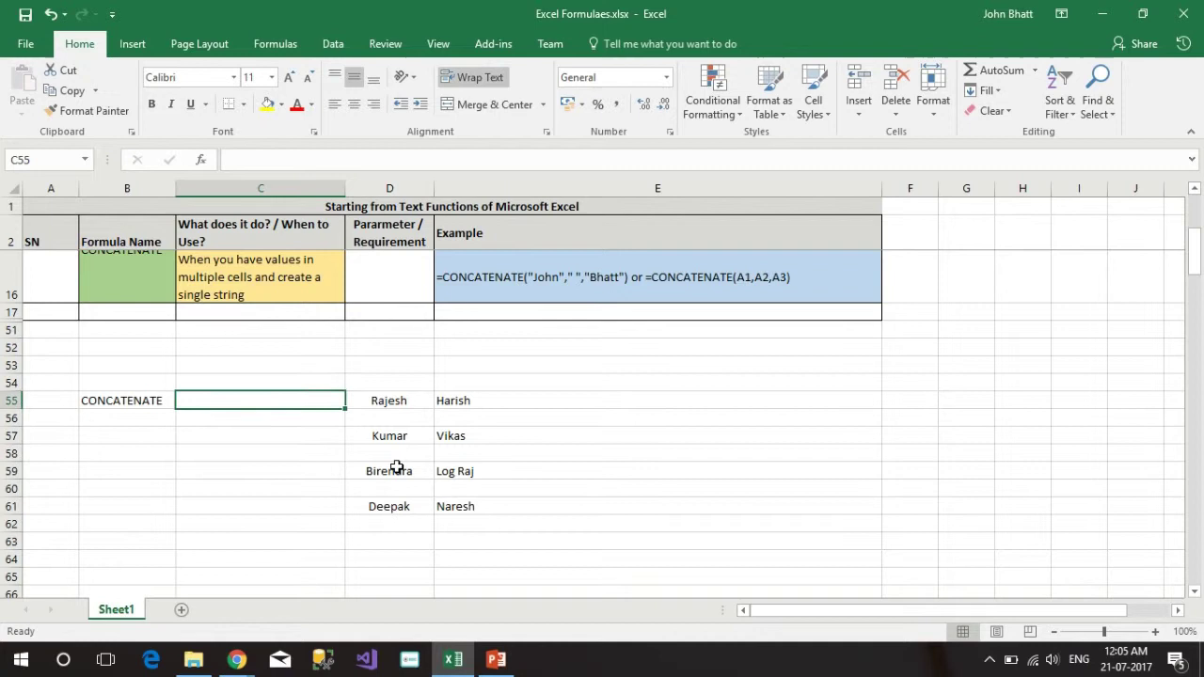
text(=CONCATENATE()
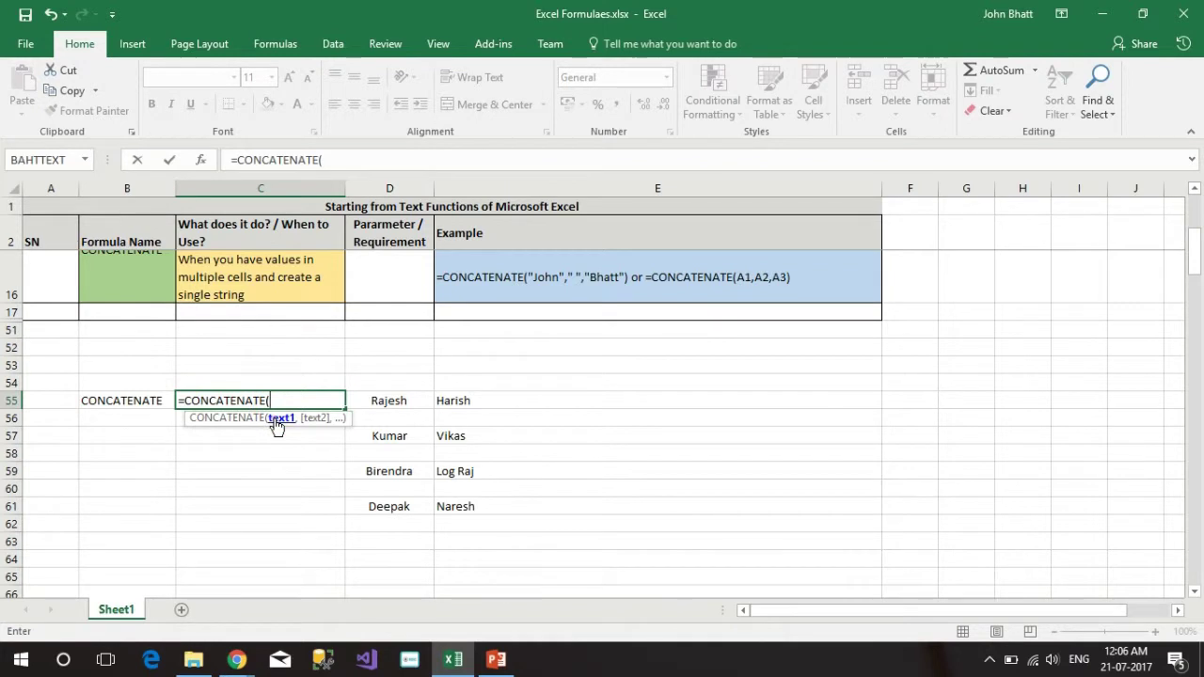
Build a CONCATENATE formula in C55 joining D55, E55 through D61, E61.
click(389, 409)
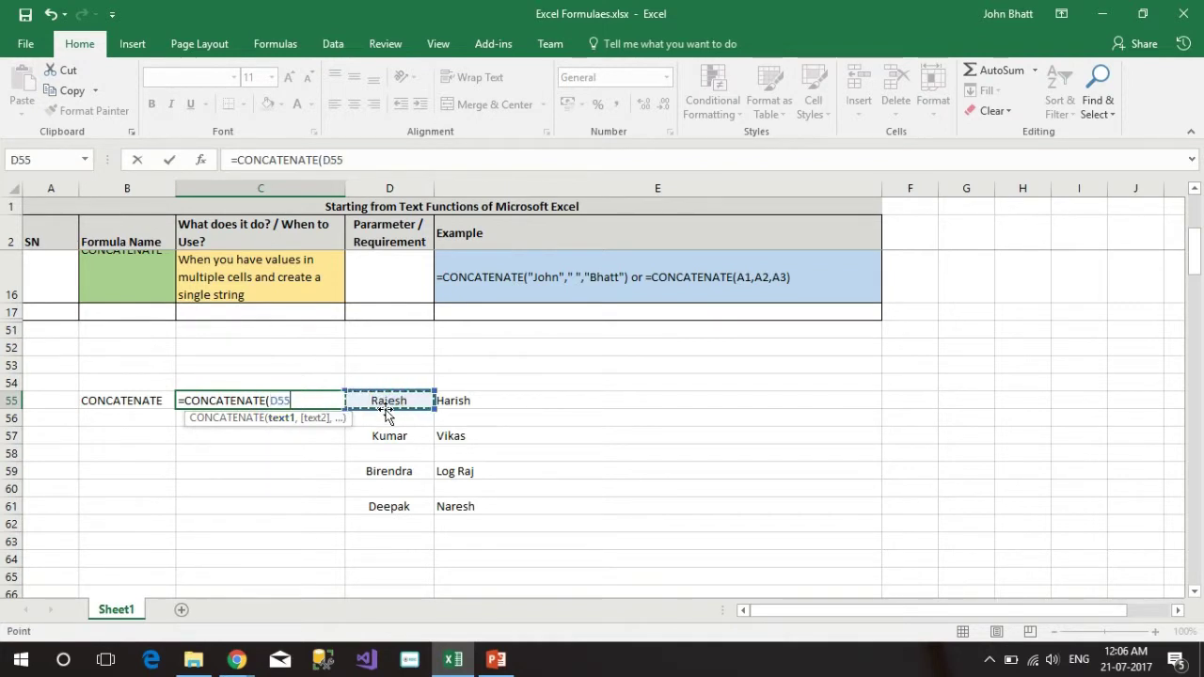
ctrl+click(451, 401)
ctrl+click(389, 435)
ctrl+click(452, 436)
ctrl+click(388, 472)
ctrl+click(452, 471)
ctrl+click(389, 507)
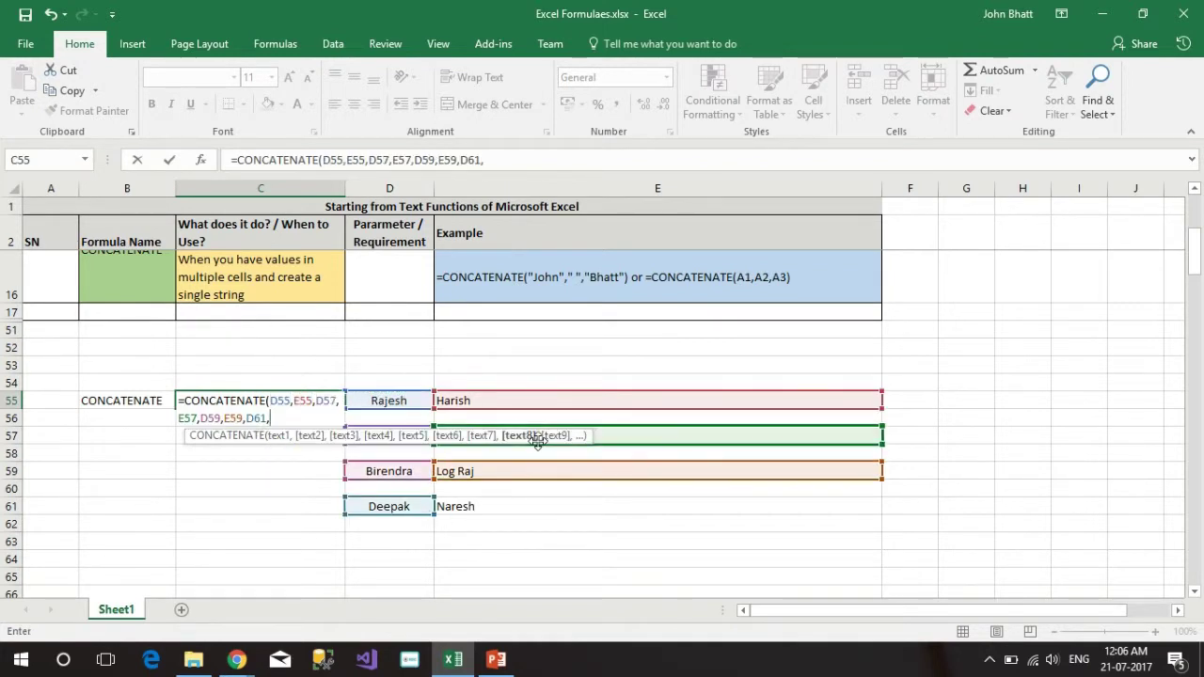
click(470, 504)
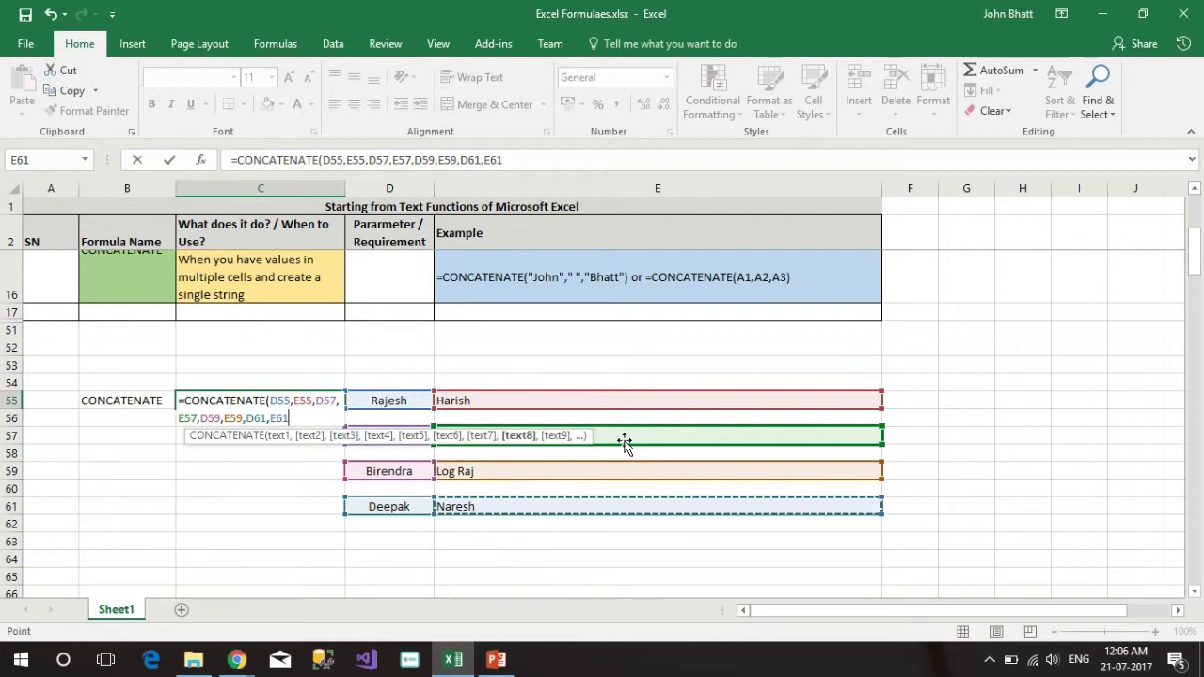
key(ctrl+Return)
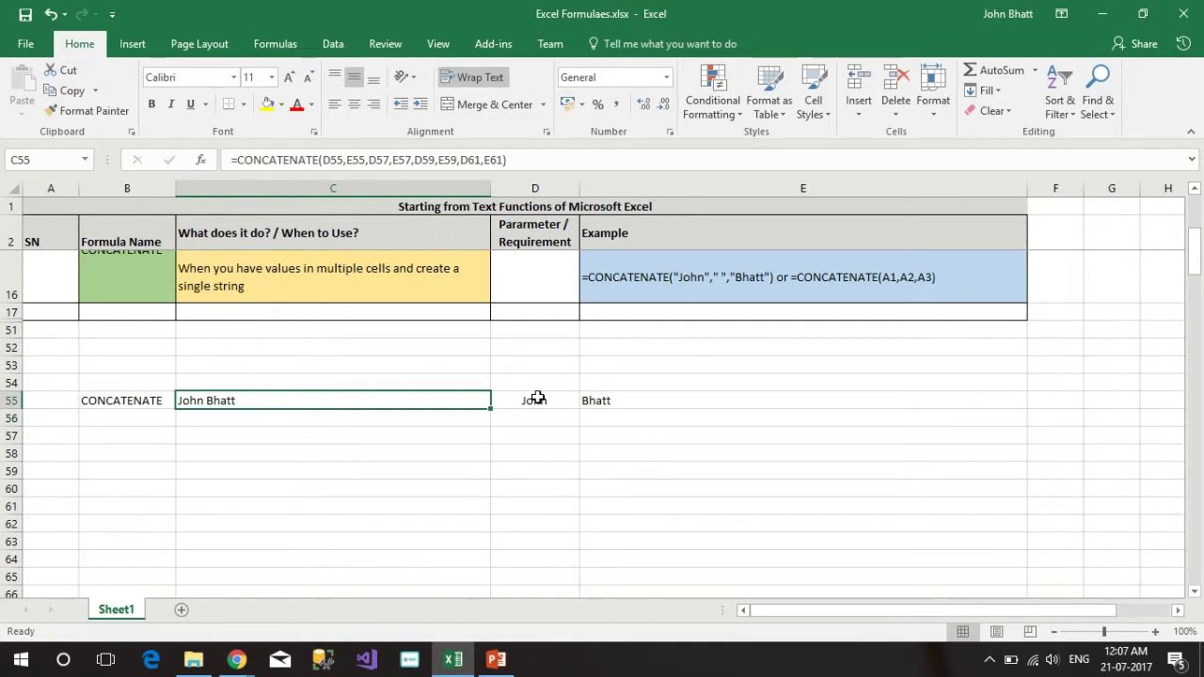
Shorten C55's formula to =CONCATENATE(D55,E55) by deleting the extra cell references.
click(538, 399)
key(Left)
key(F2)
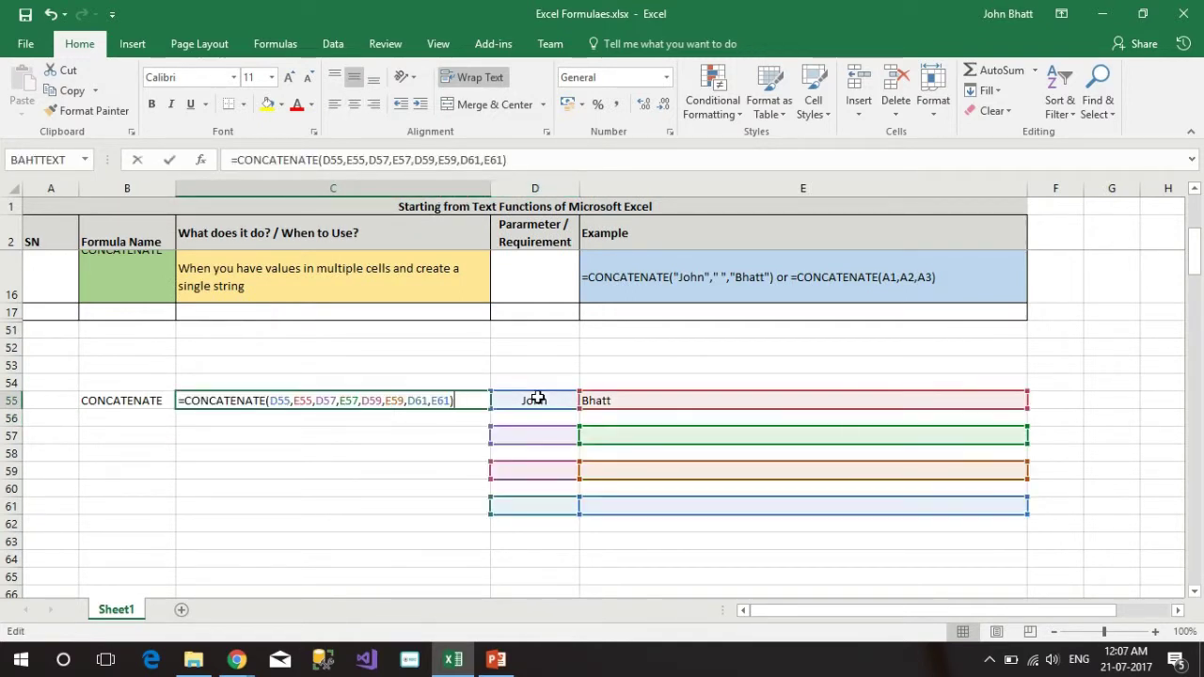
key(Left)
key(ctrl+shift+Left)
key(ctrl+shift+Left)
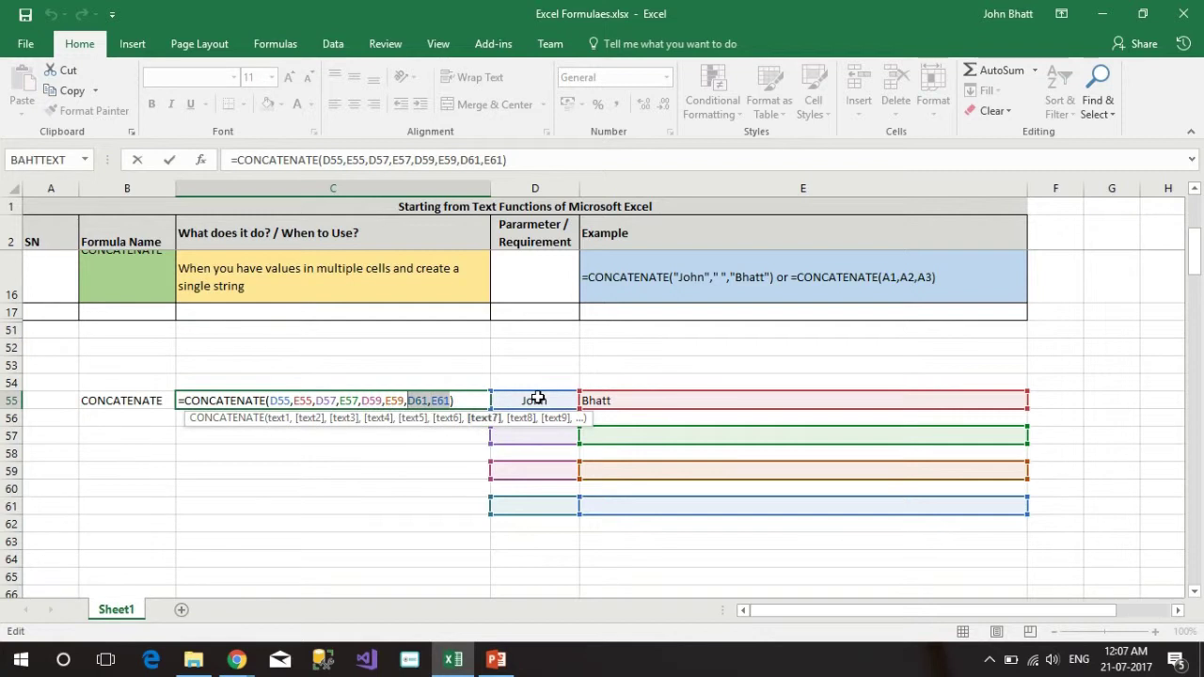
key(ctrl+shift+Left)
key(ctrl+shift+Left)
key(ctrl+shift+Left)
key(ctrl+shift+Left)
key(BackSpace)
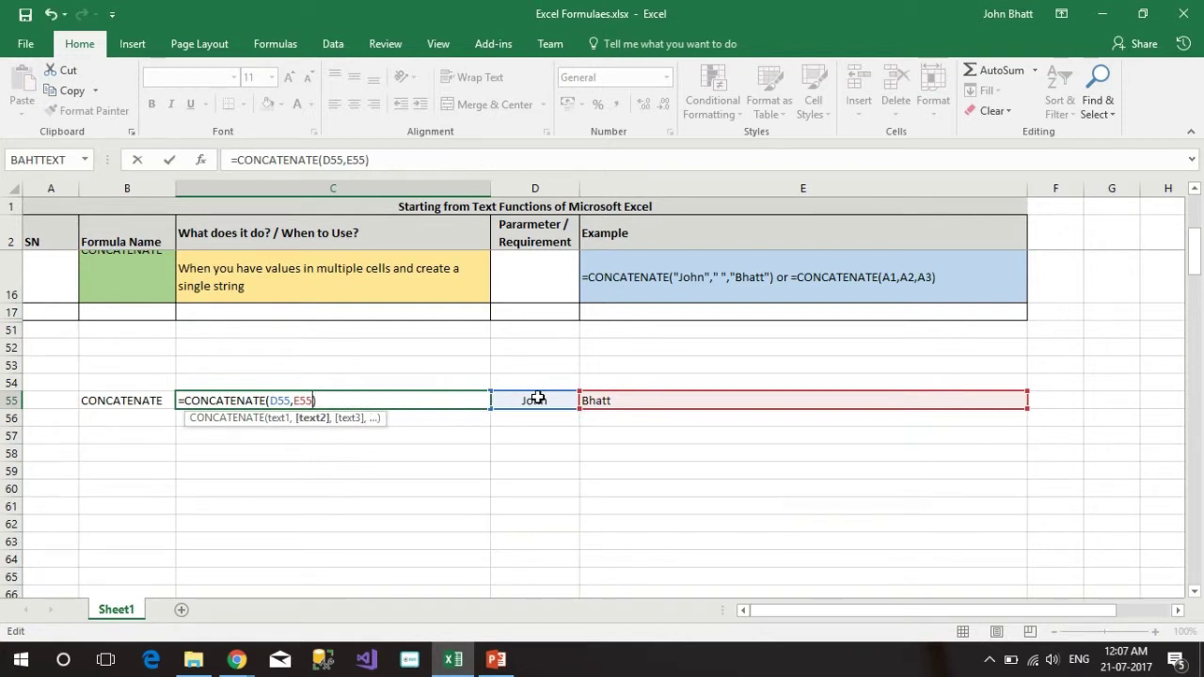
key(Return)
Clear the CONCATENATE example in row 55 and switch back to the browser article.
key(Up)
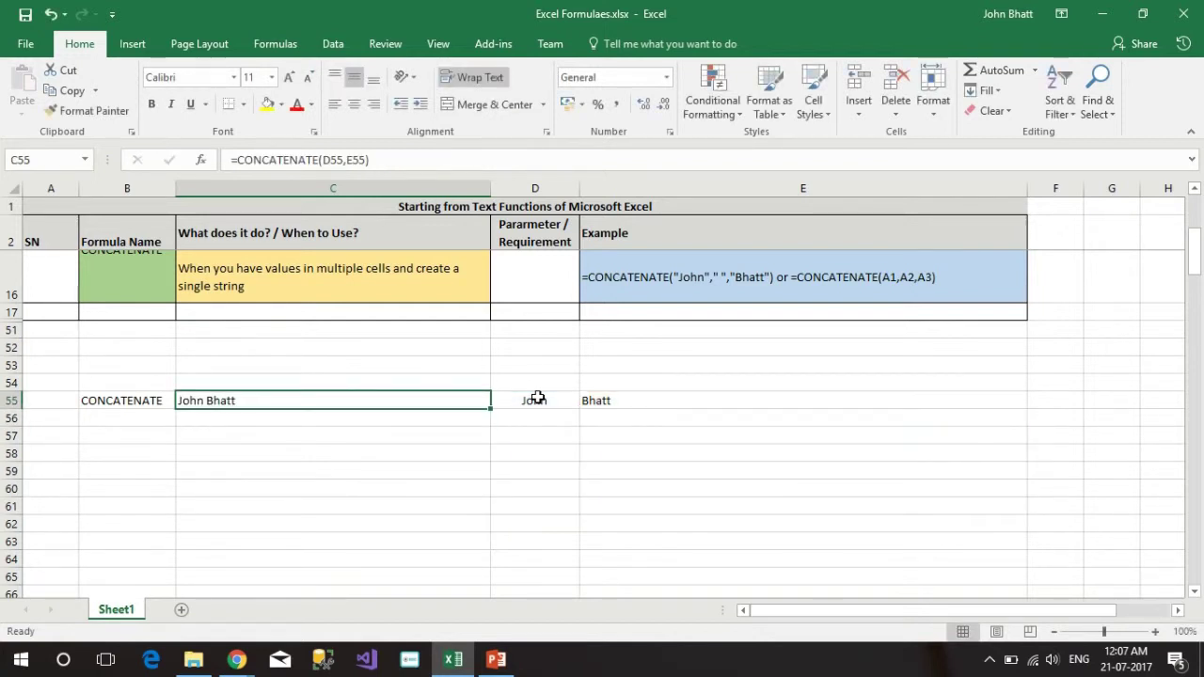
key(Right)
key(Right)
key(Left)
key(Left)
key(Home)
key(Right)
key(Left)
key(Right)
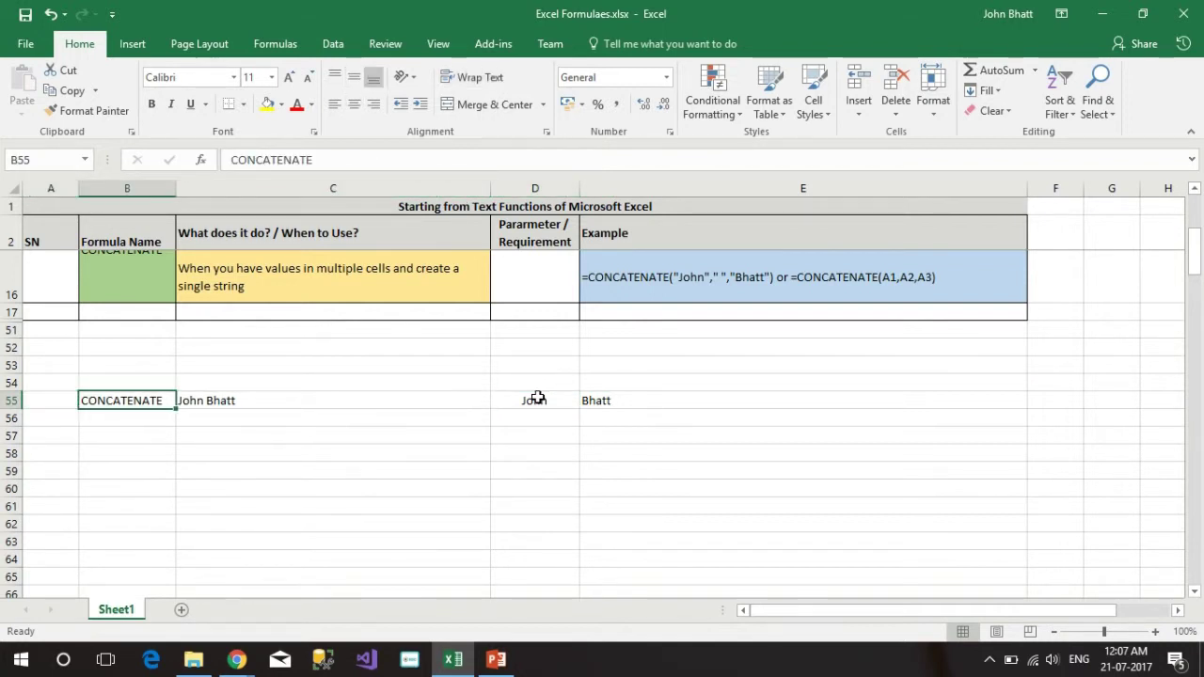
key(shift+Right)
key(shift+Right)
key(shift+Right)
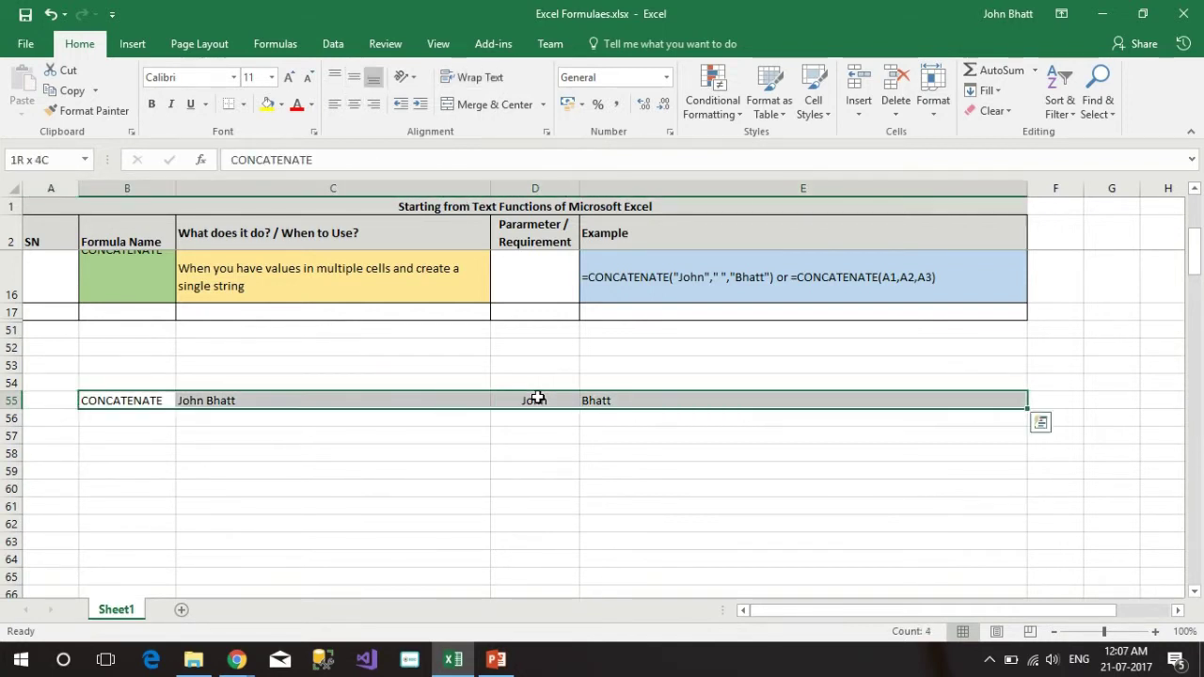
key(Delete)
key(Up)
key(Up)
key(Up)
key(Down)
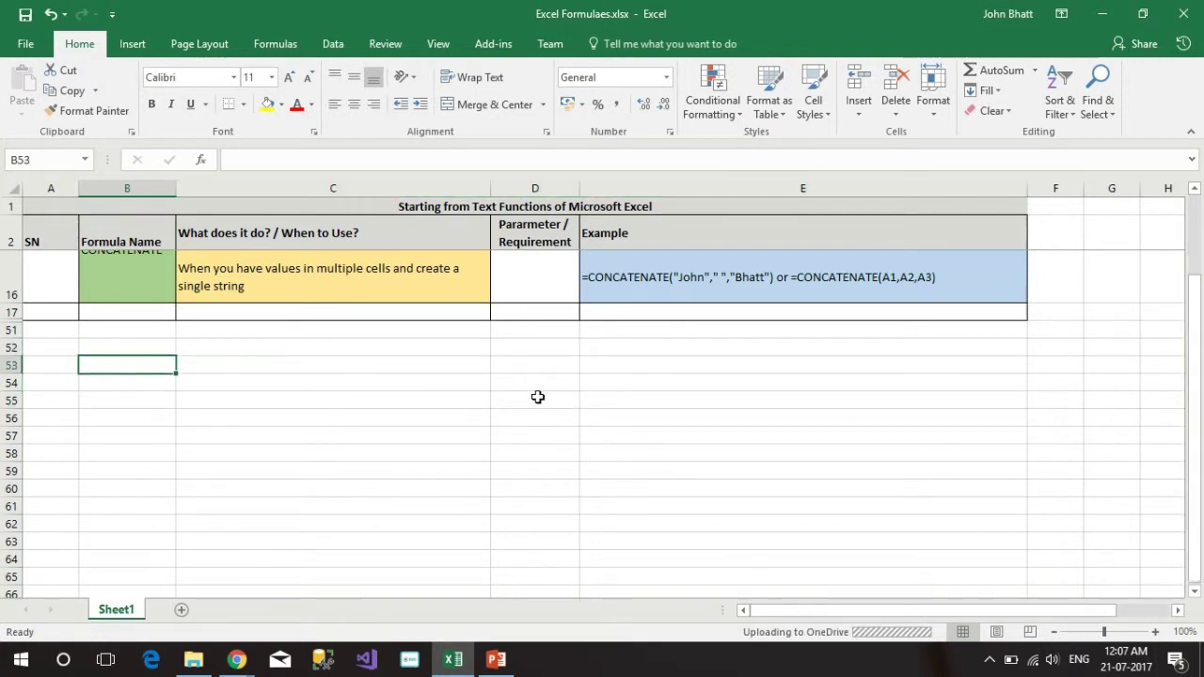
key(alt+Tab)
scroll(539, 404, down, 1)
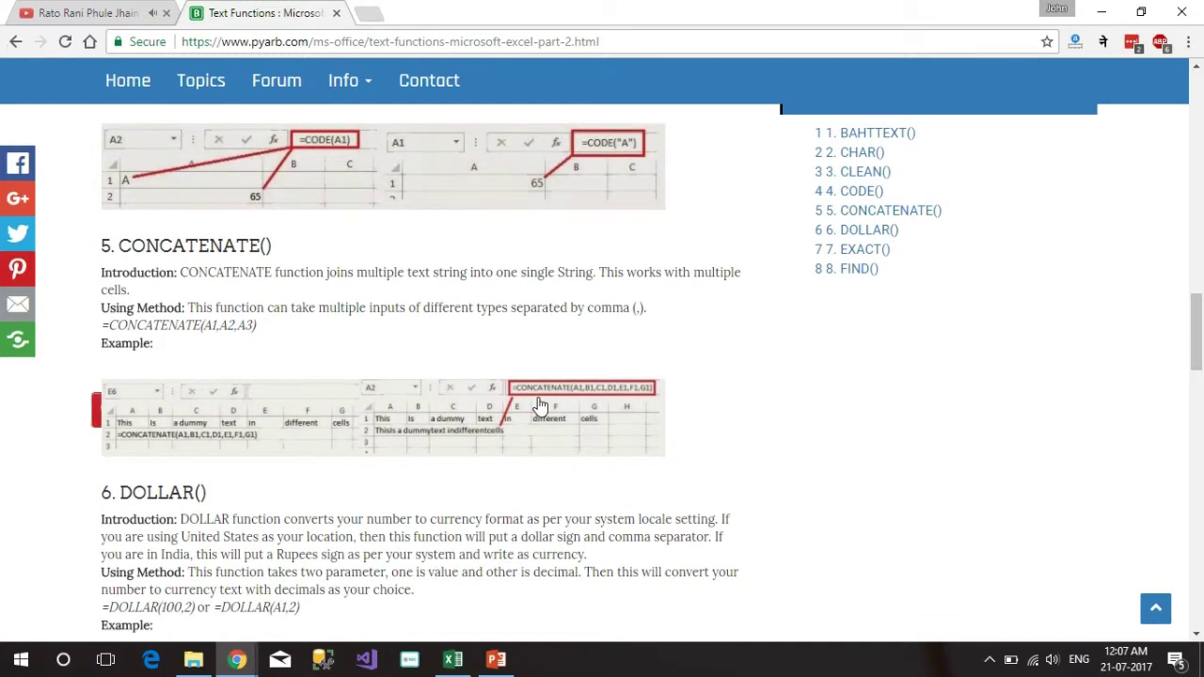
Highlight the CONCATENATE usage explanation, then scroll down toward the DOLLAR section.
drag(329, 327, 280, 311)
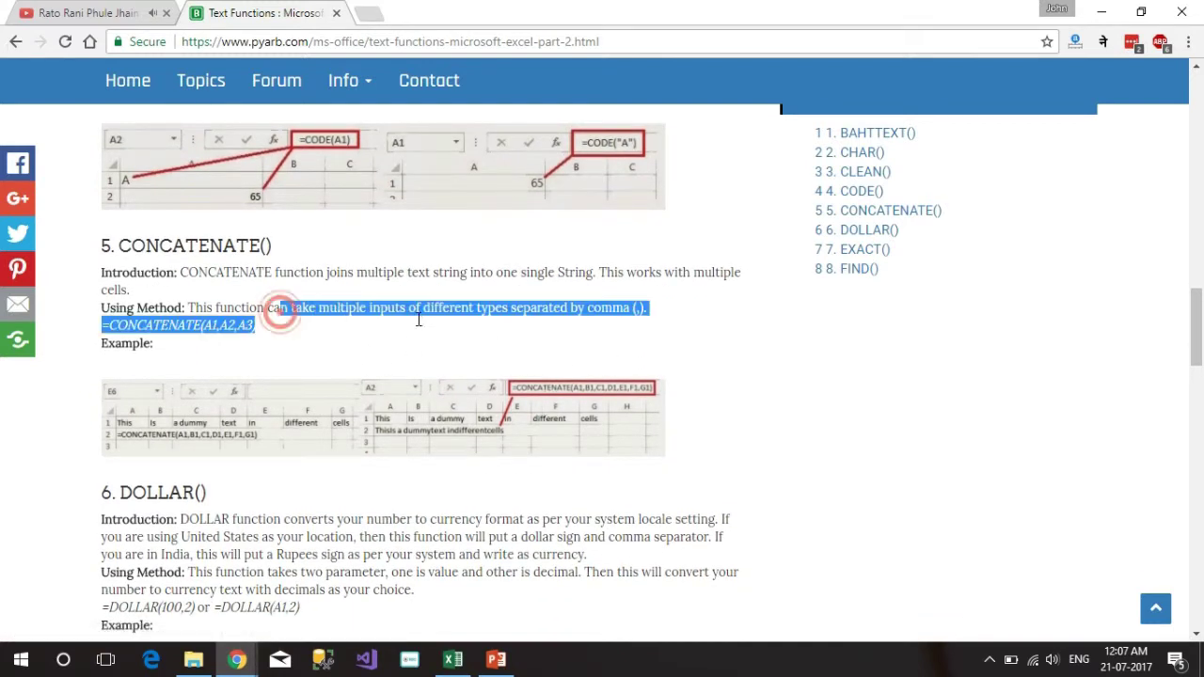
click(418, 348)
scroll(418, 348, down, 3)
scroll(417, 347, down, 1)
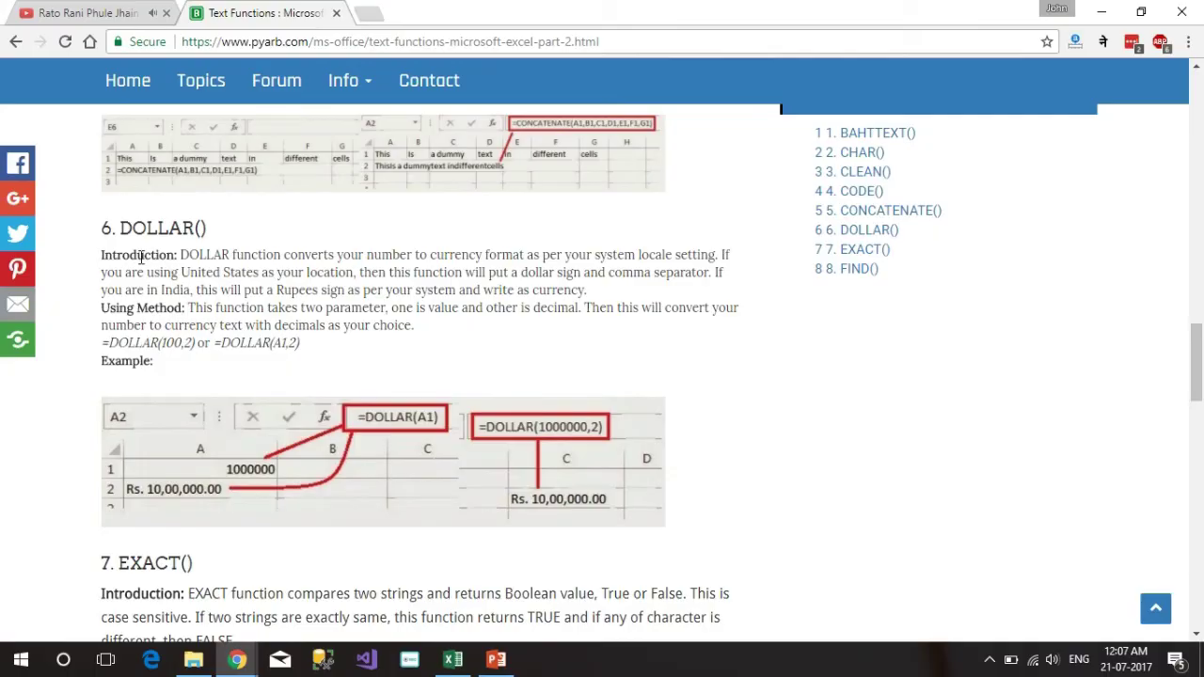
Highlight the DOLLAR introduction text in the article.
drag(138, 255, 218, 272)
click(244, 273)
scroll(244, 273, up, 1)
click(311, 367)
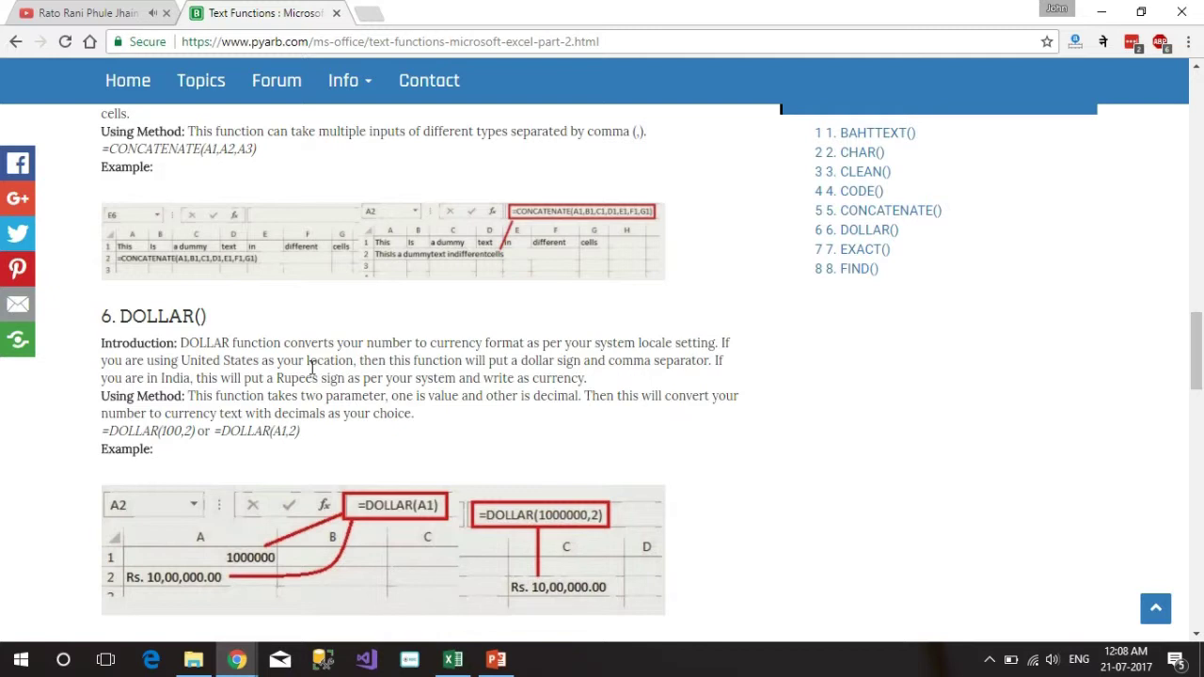
Label B53 as DOLLAR and enter the sample number 14356 in B55.
key(alt+Tab)
click(133, 373)
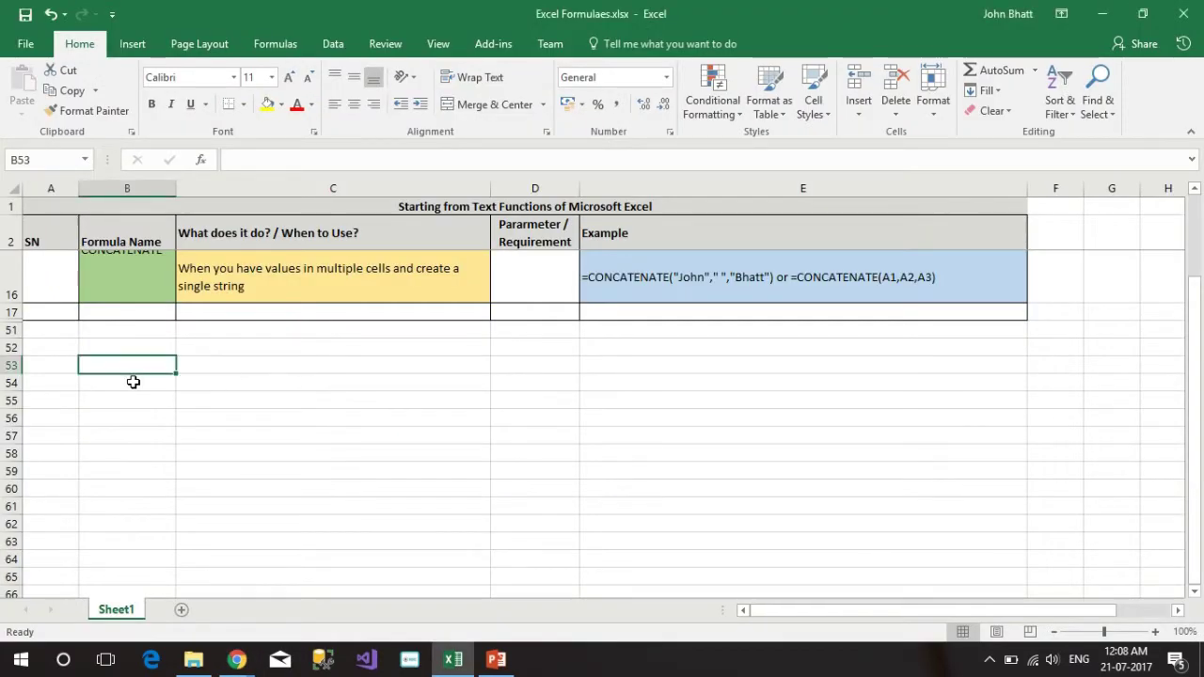
scroll(133, 382, down, 1)
text(DOLLAR)
key(Return)
key(Return)
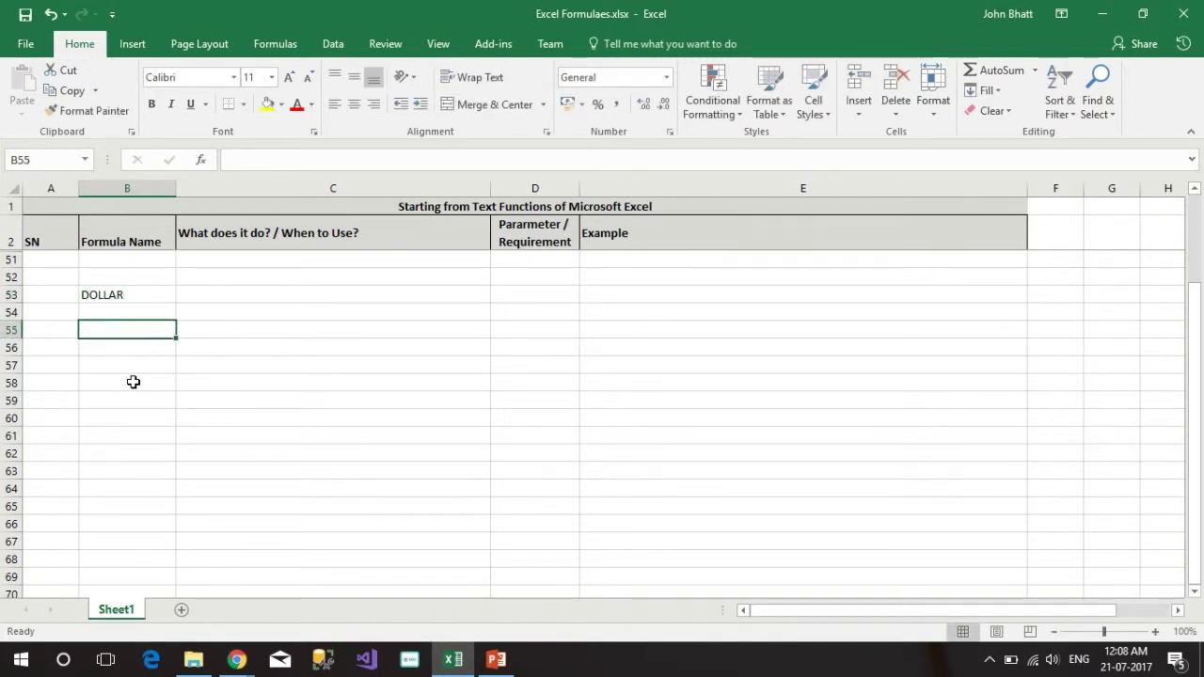
text(14356)
key(Tab)
Enter =DOLLAR(B55,2) in C56 to display ₹ 14,356.00.
key(Down)
text(=)
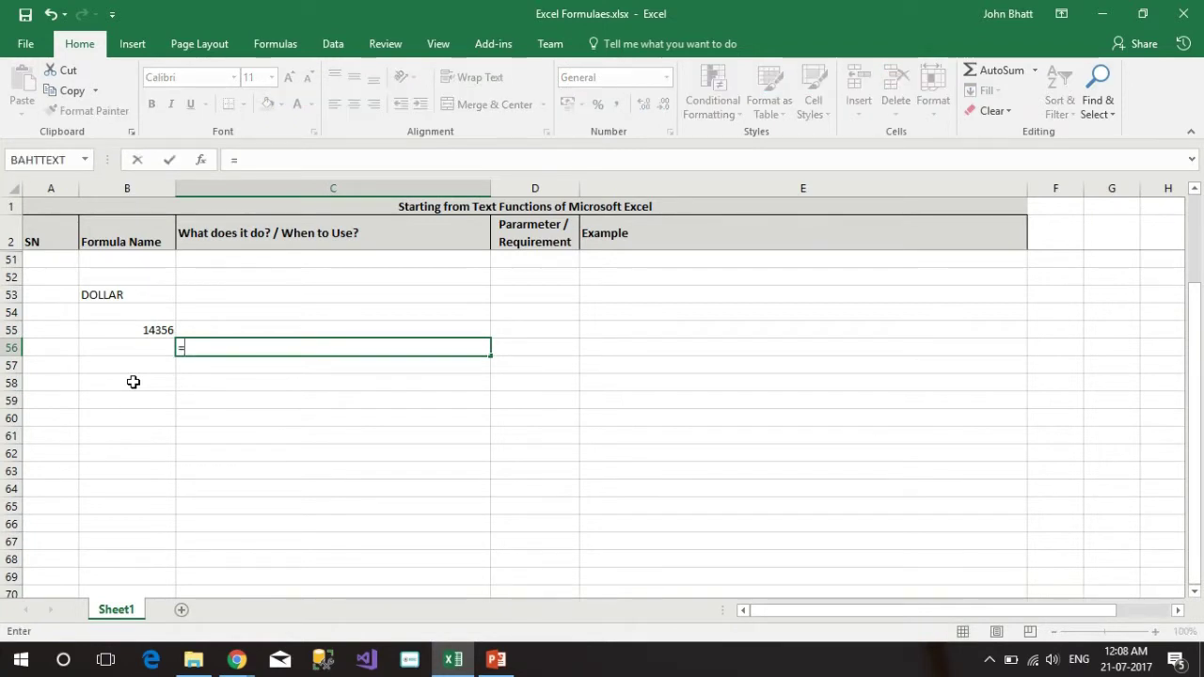
text(DOLLAR)
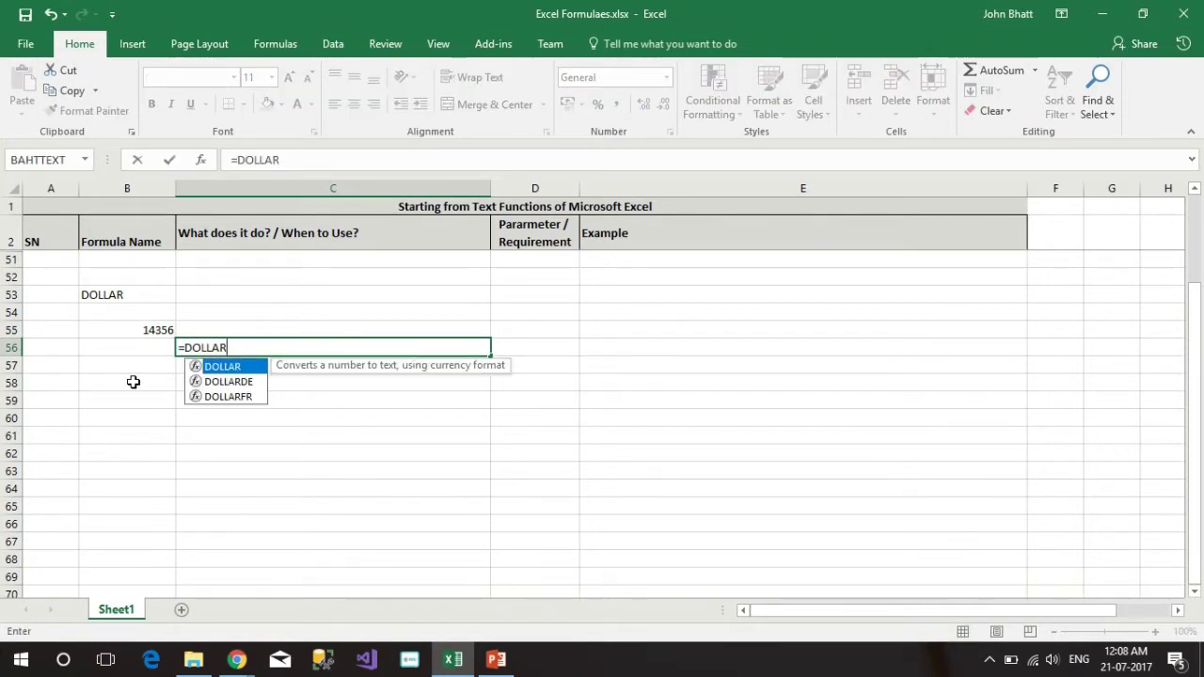
text(()
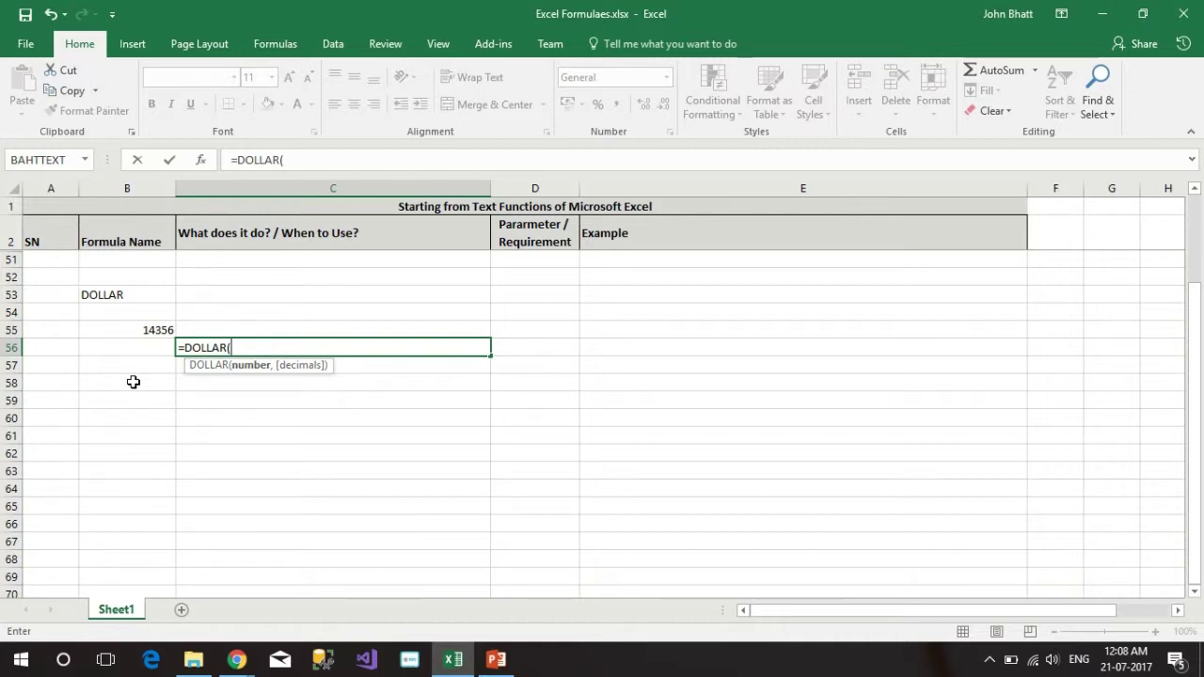
click(145, 325)
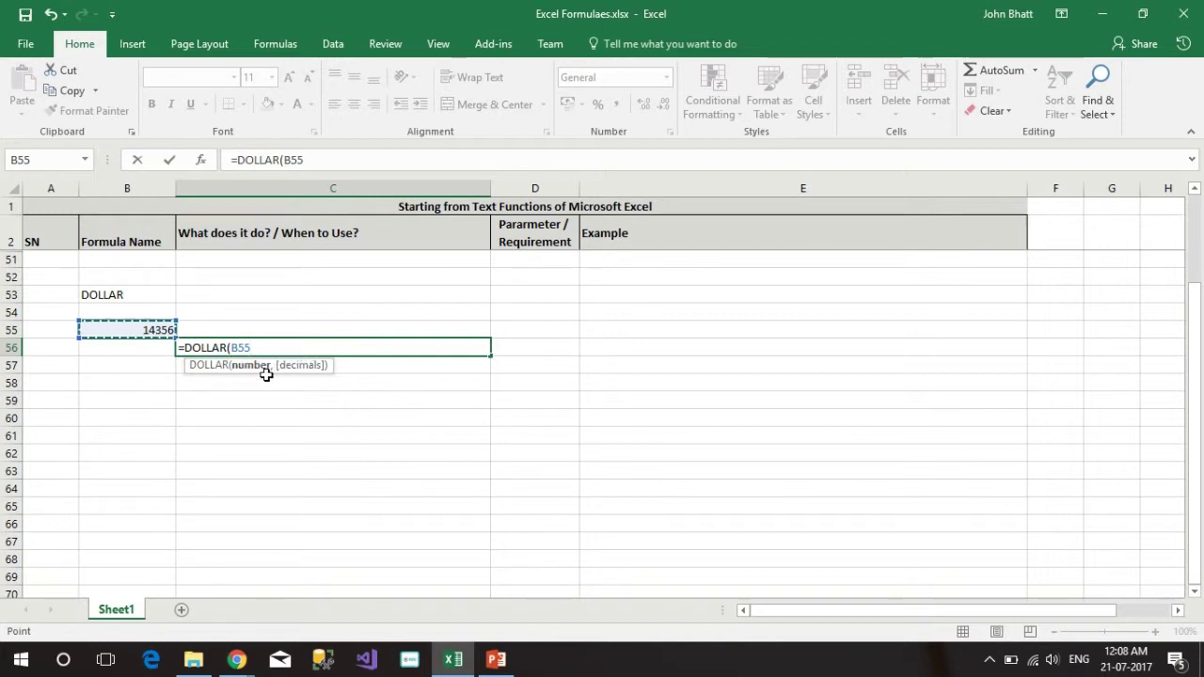
text(,)
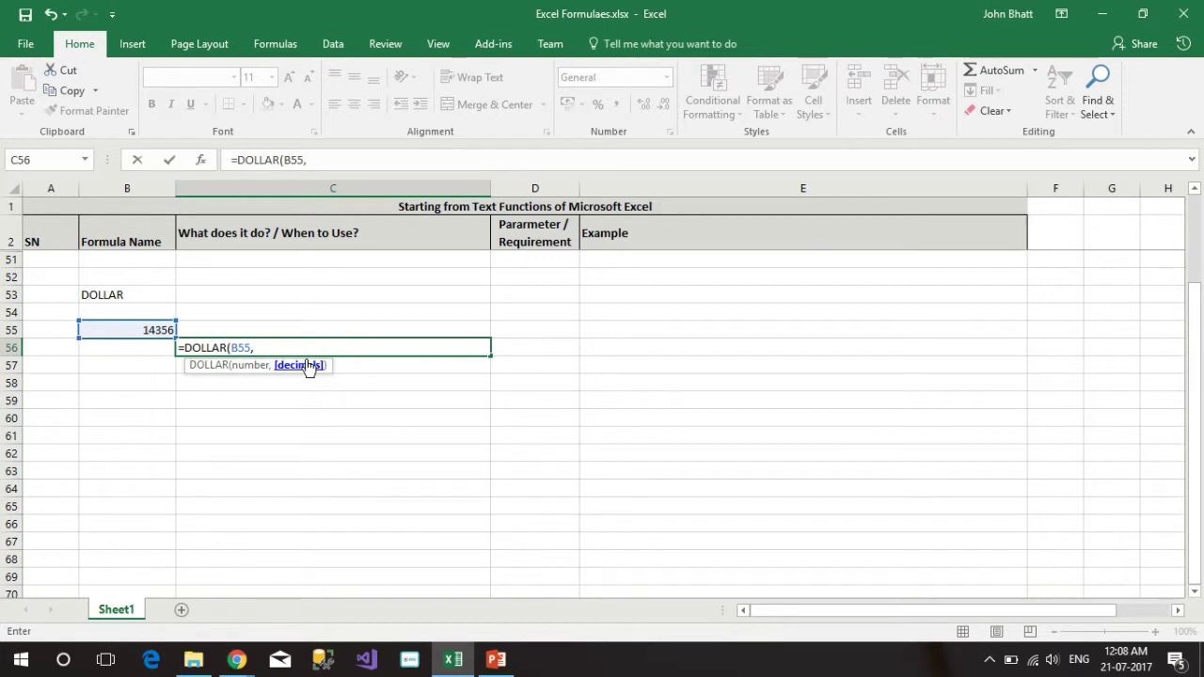
text(2)
key(Return)
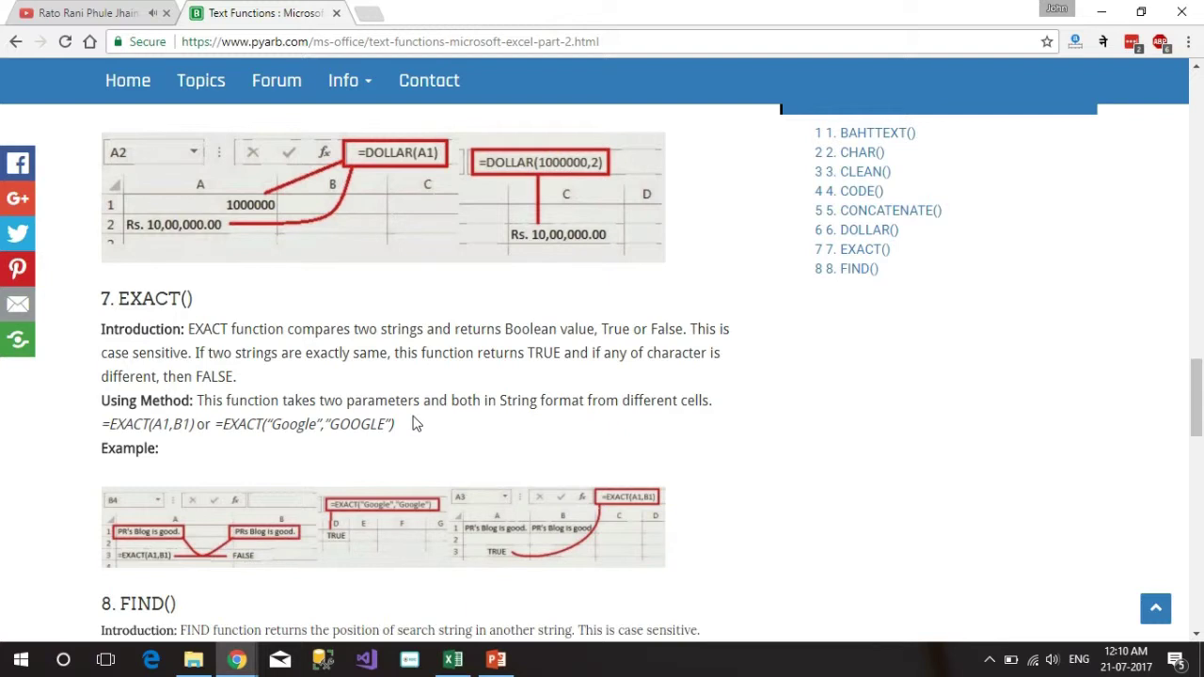
Scroll the article to EXACT(), then select the DOLLAR example block B53:C59 in Excel.
scroll(417, 424, down, 1)
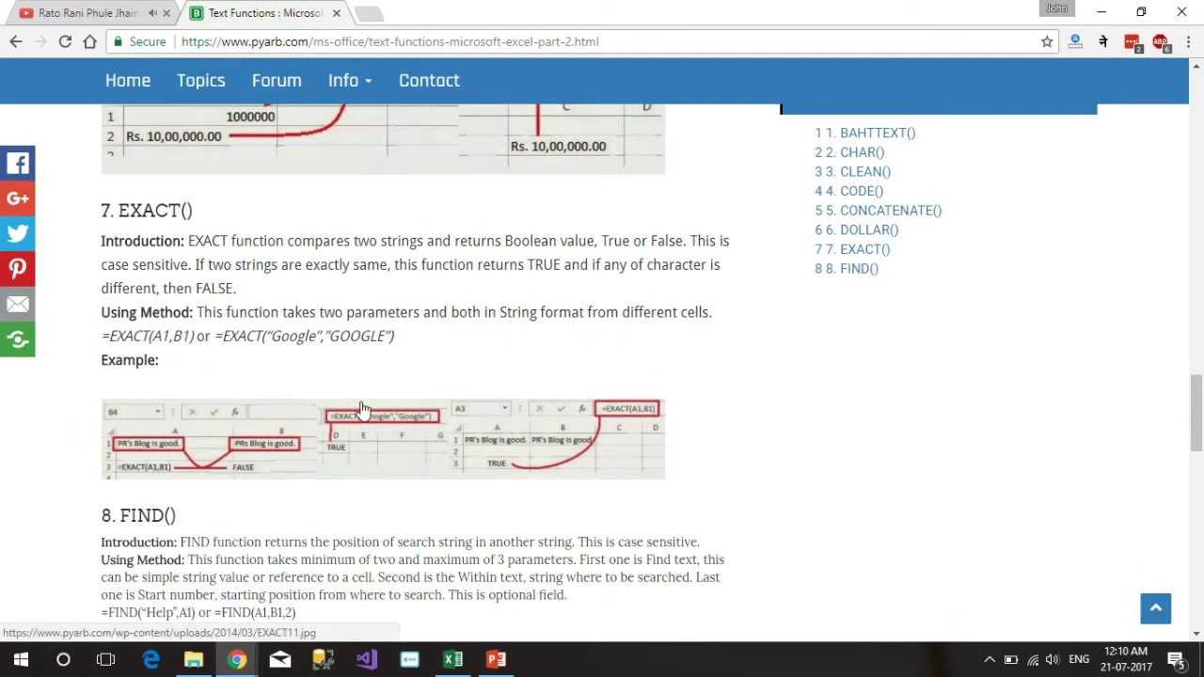
key(alt+Tab)
drag(94, 294, 307, 400)
Clear the DOLLAR example and enter the label EXACT in B53.
key(Delete)
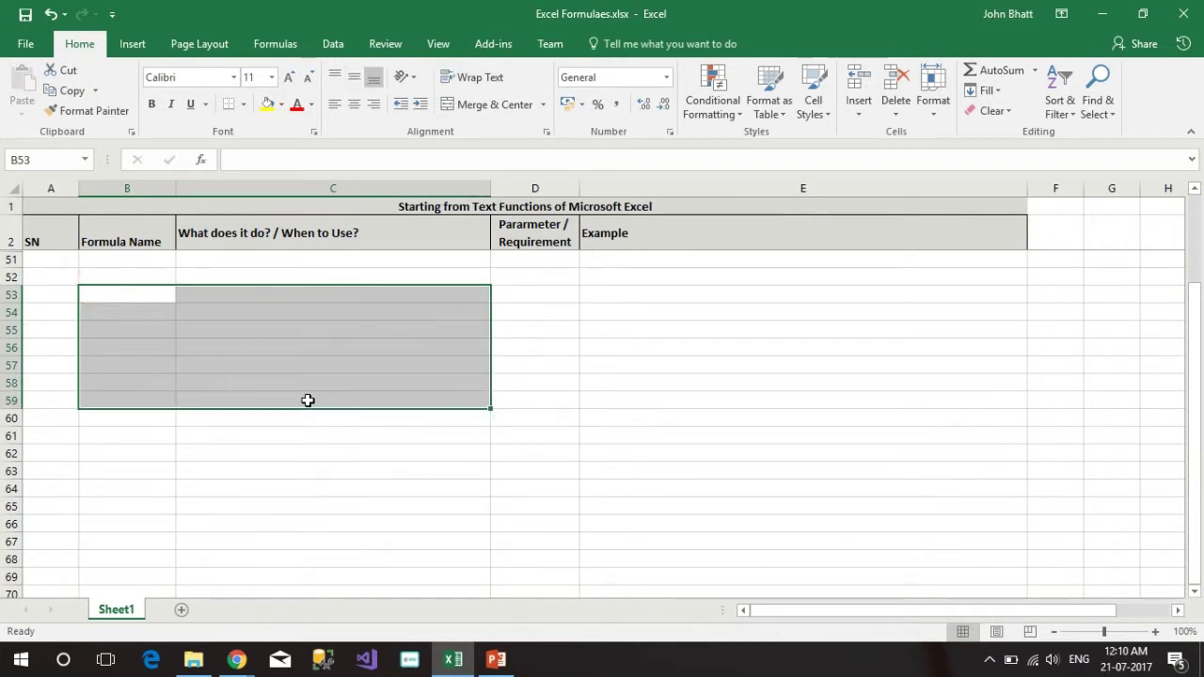
key(shift+BackSpace)
text(EXA)
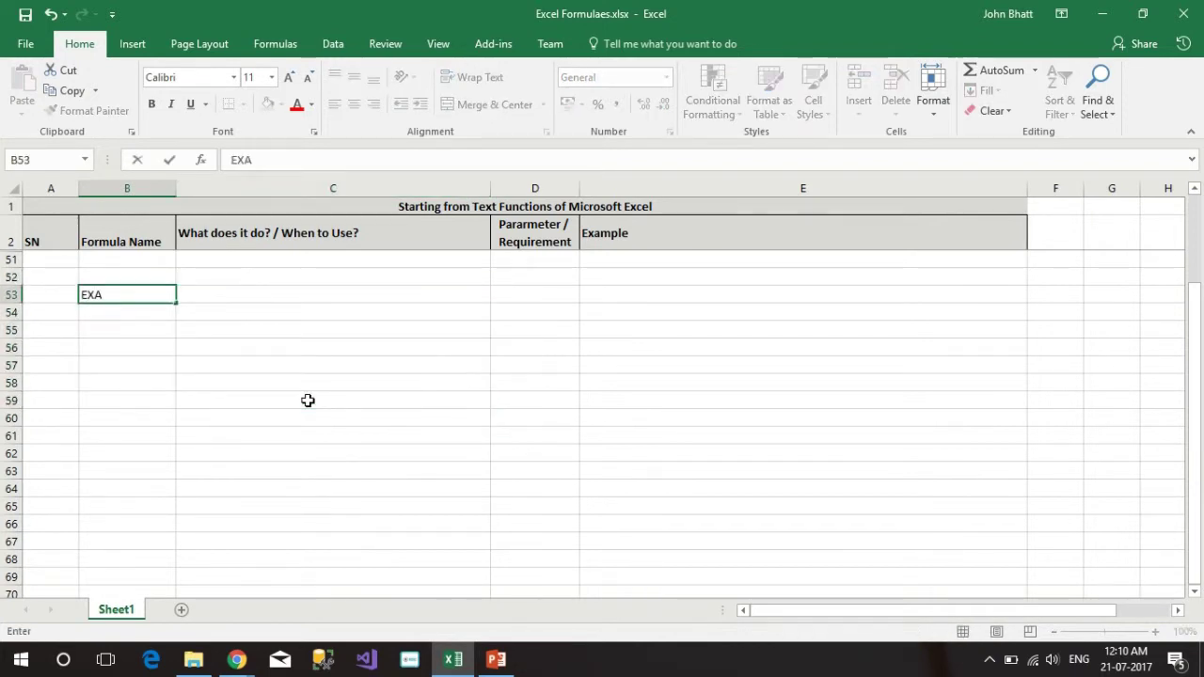
text(C)
text(T)
key(Return)
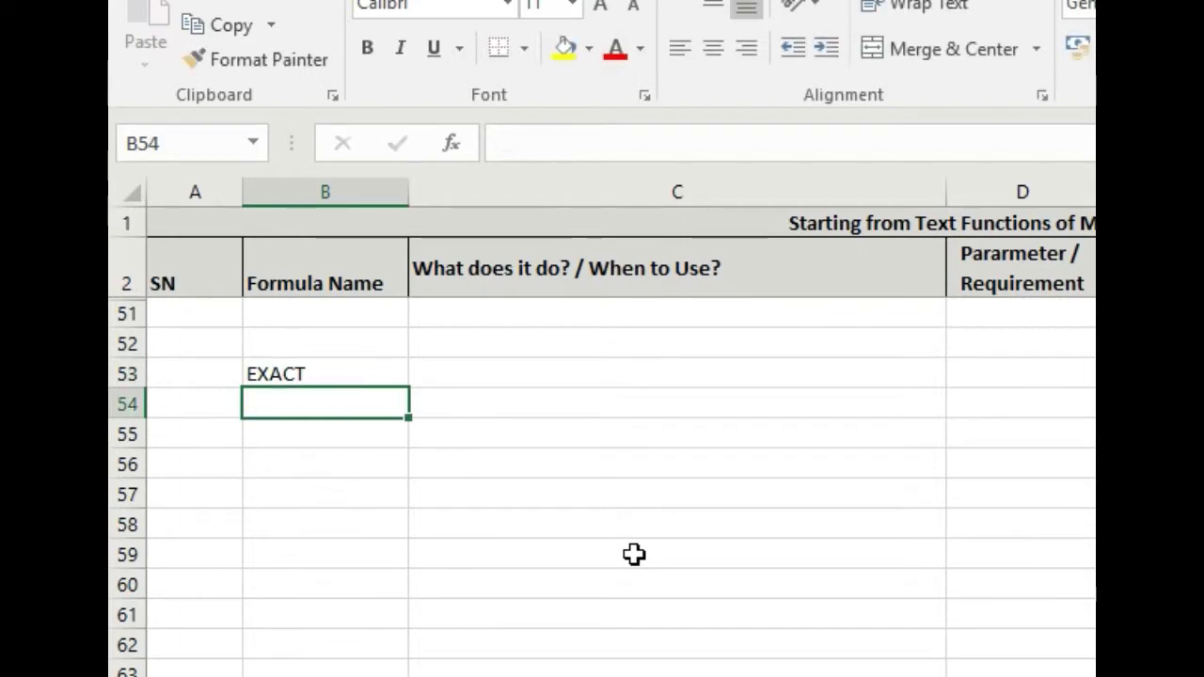
key(Return)
Switch to the pyarb.com EXACT() section in Chrome and highlight its introduction.
key(Right)
key(alt+Tab)
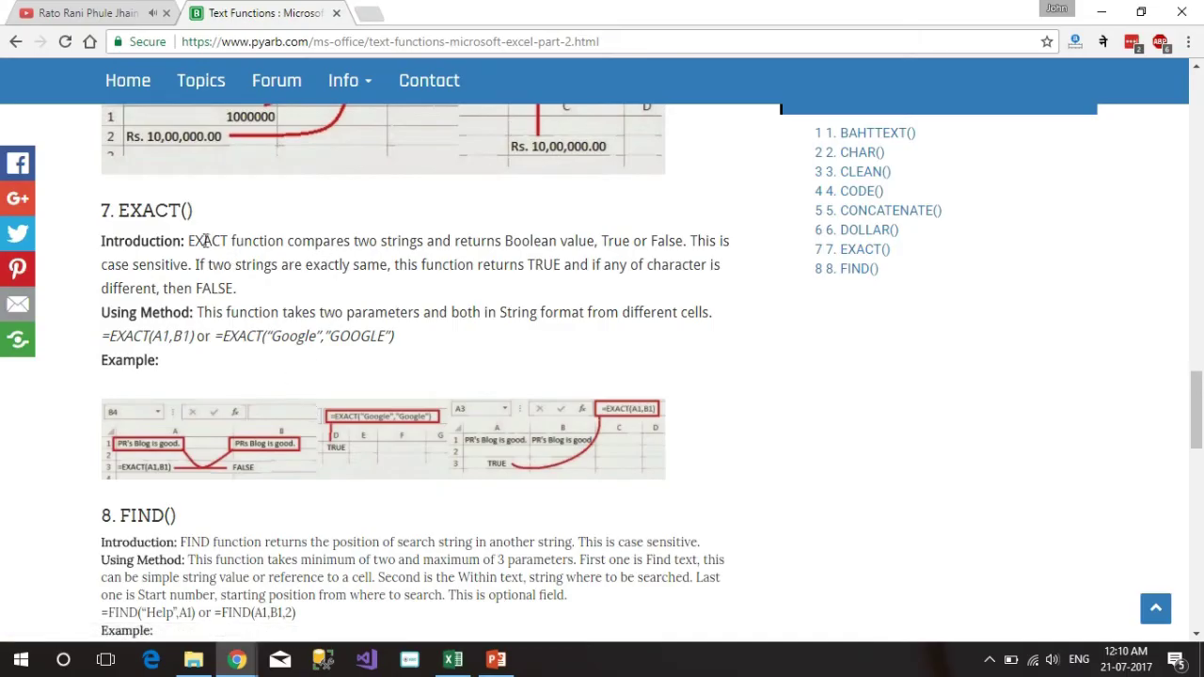
drag(188, 241, 688, 245)
Enter a sample full name in C53, and again in D53 with a double space.
click(687, 245)
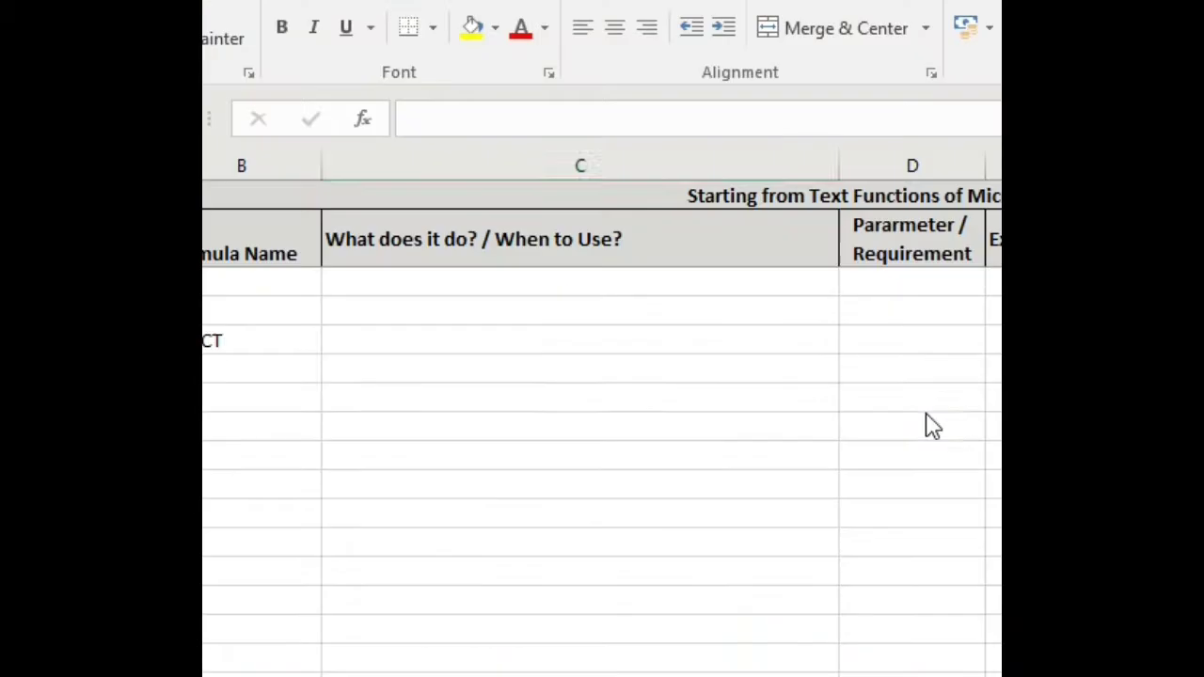
key(Up)
key(Up)
text(John Bhatt)
key(Return)
key(Up)
key(Right)
key(F2)
text(John Bhatt)
key(Return)
Enter =EXACT(C53,D53) in C54 to compare the two names.
key(Left)
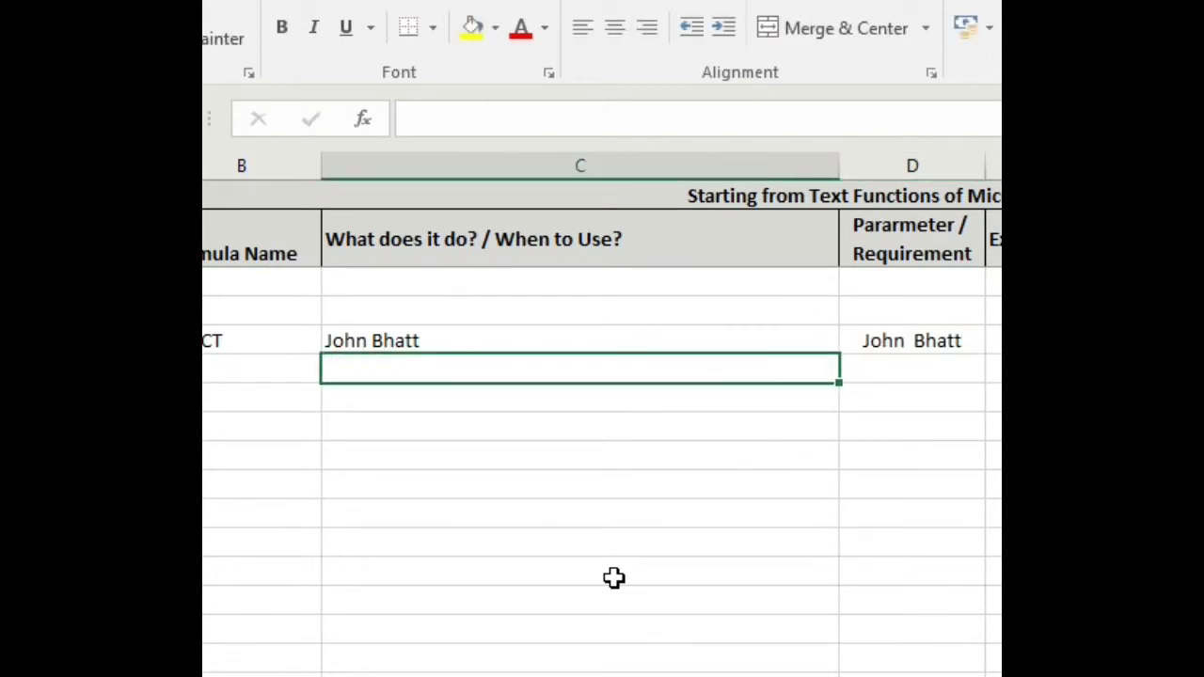
text(=EXACT)
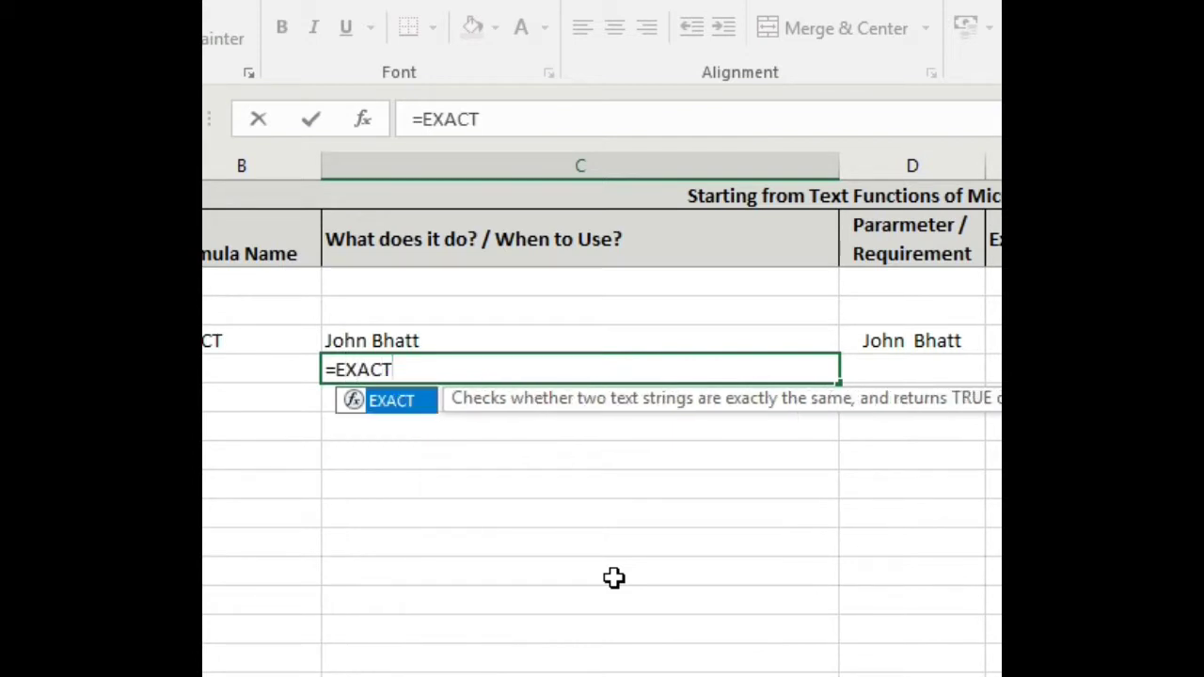
text(()
key(Up)
text(,)
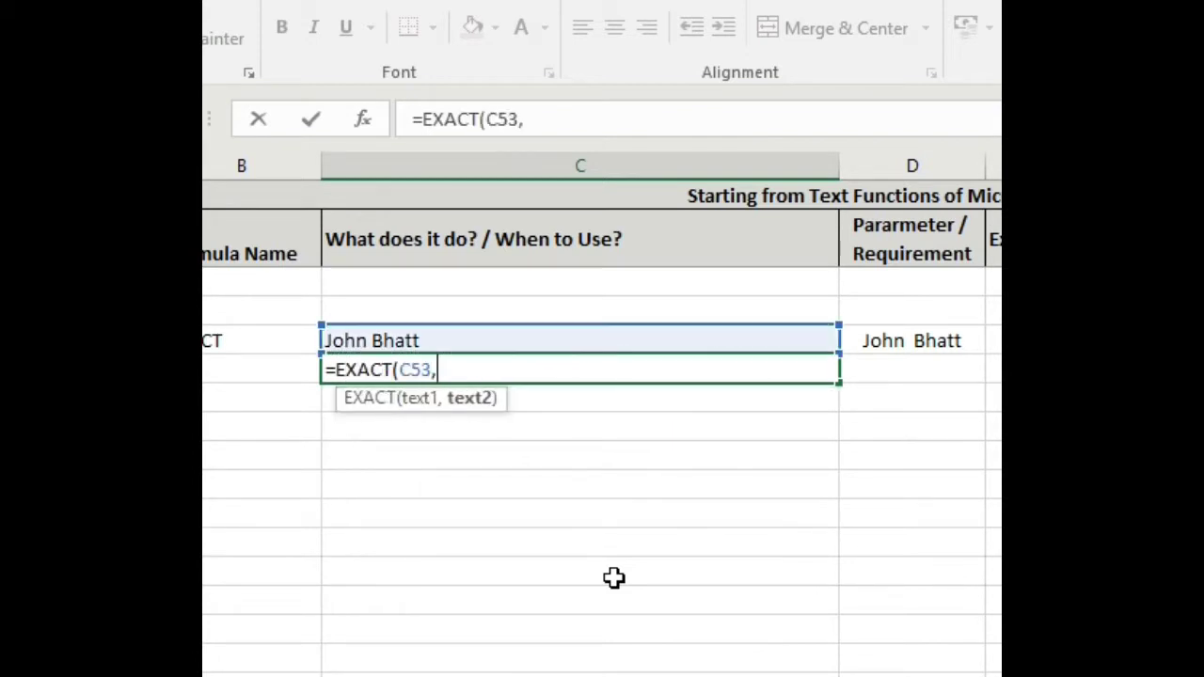
key(Right)
key(Up)
text())
key(Return)
Compare the spacing of the names in C53 and D53 to explain C54's FALSE result.
key(Up)
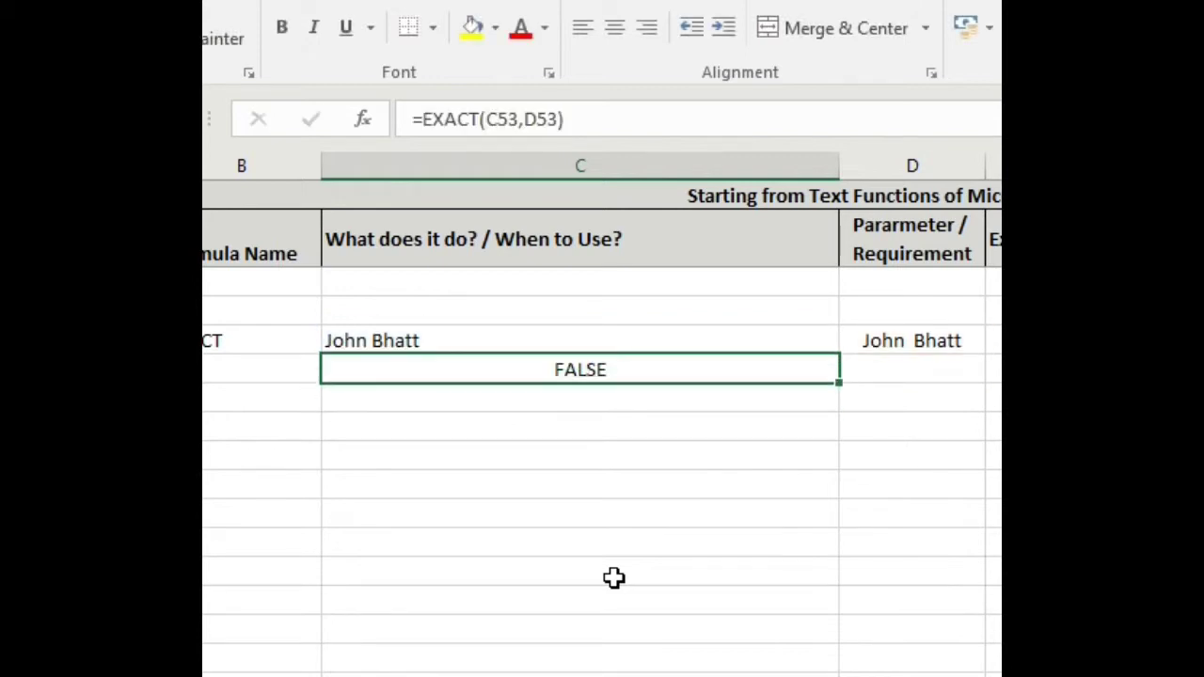
key(Up)
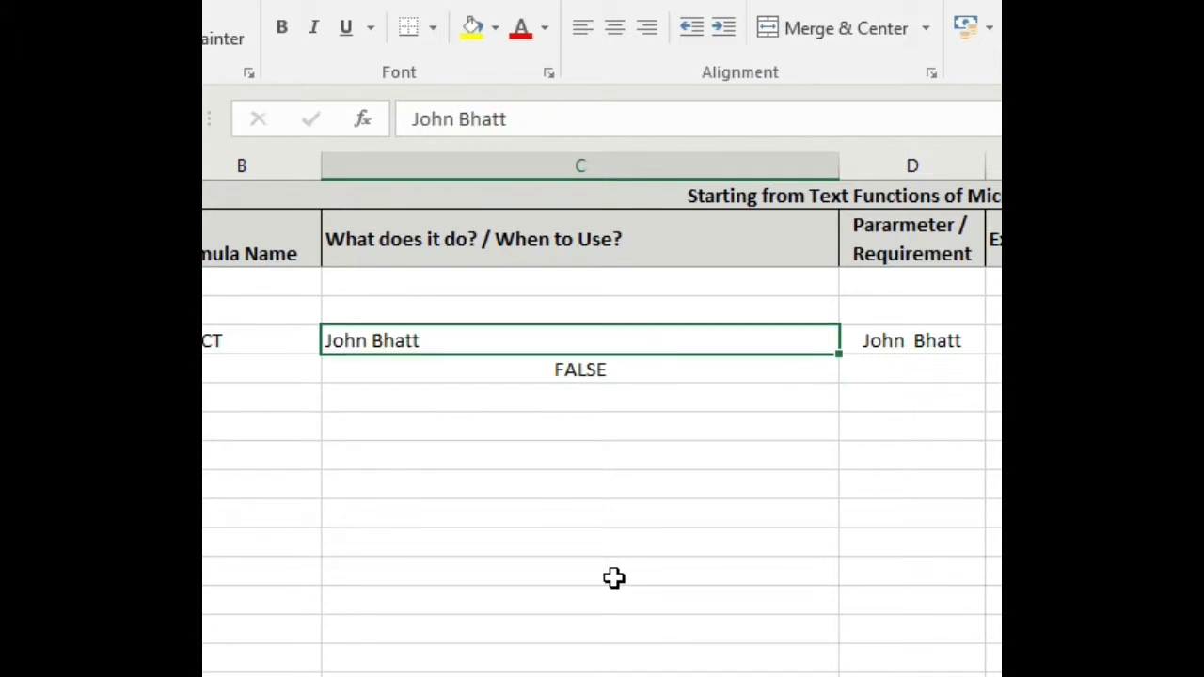
key(Right)
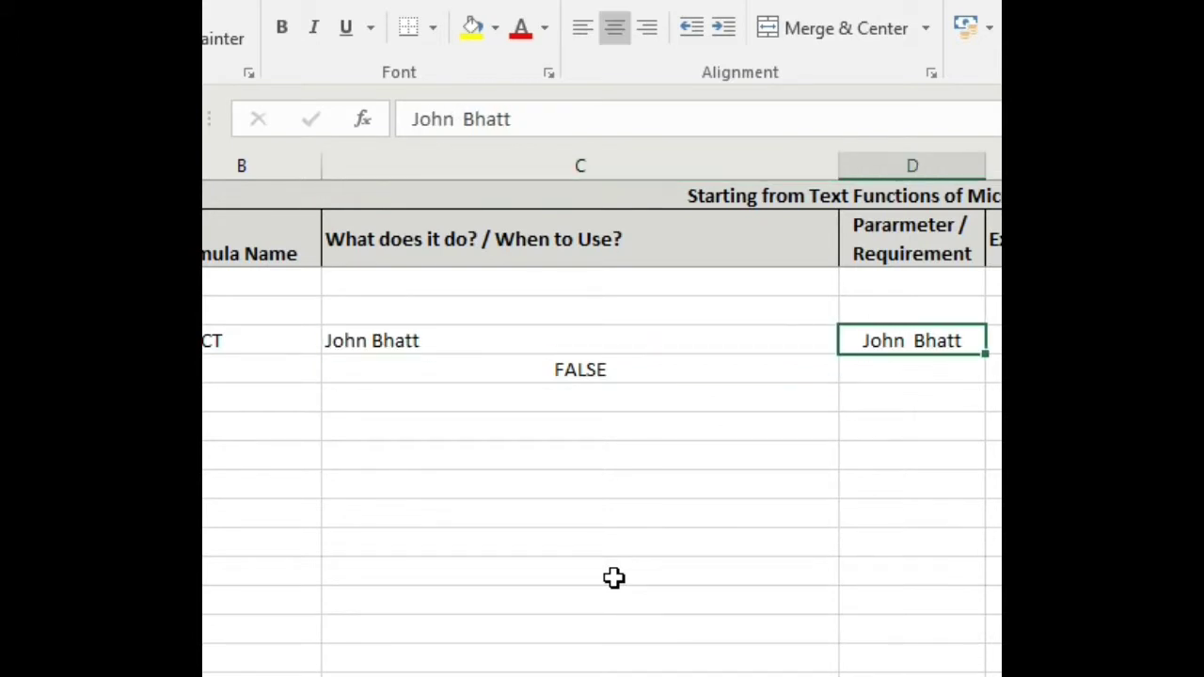
key(F2)
key(Left)
key(Left)
key(Left)
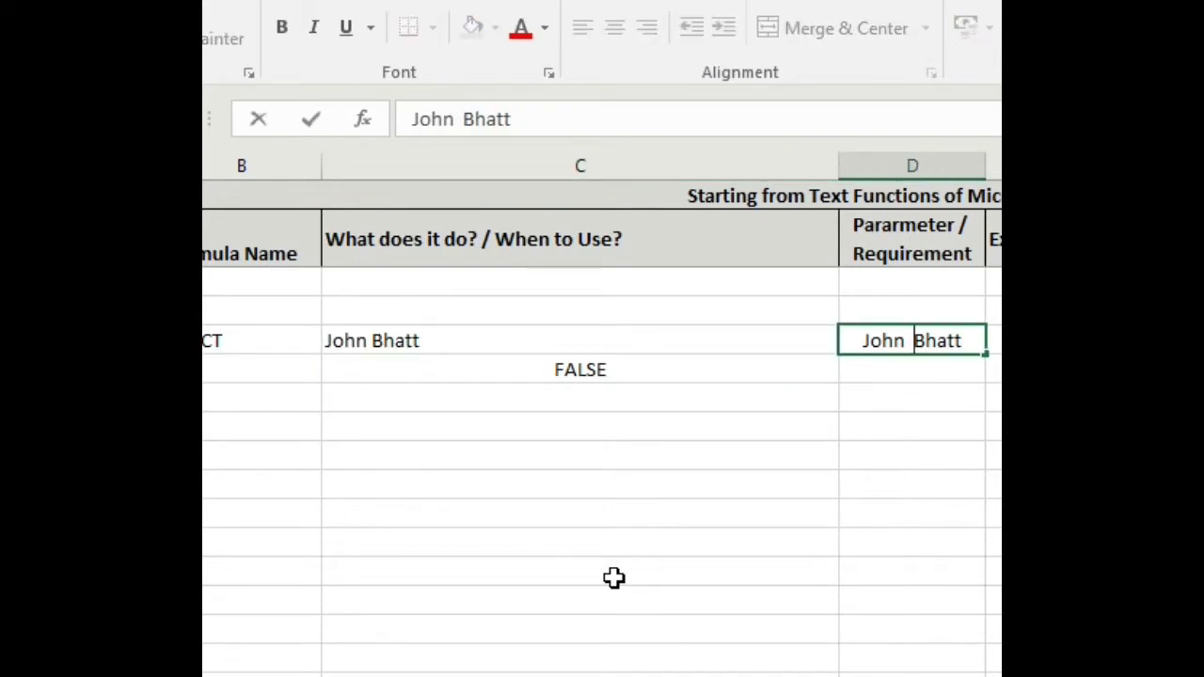
key(shift+Left)
key(Return)
key(Up)
key(Left)
key(Down)
key(Up)
key(Left)
key(Right)
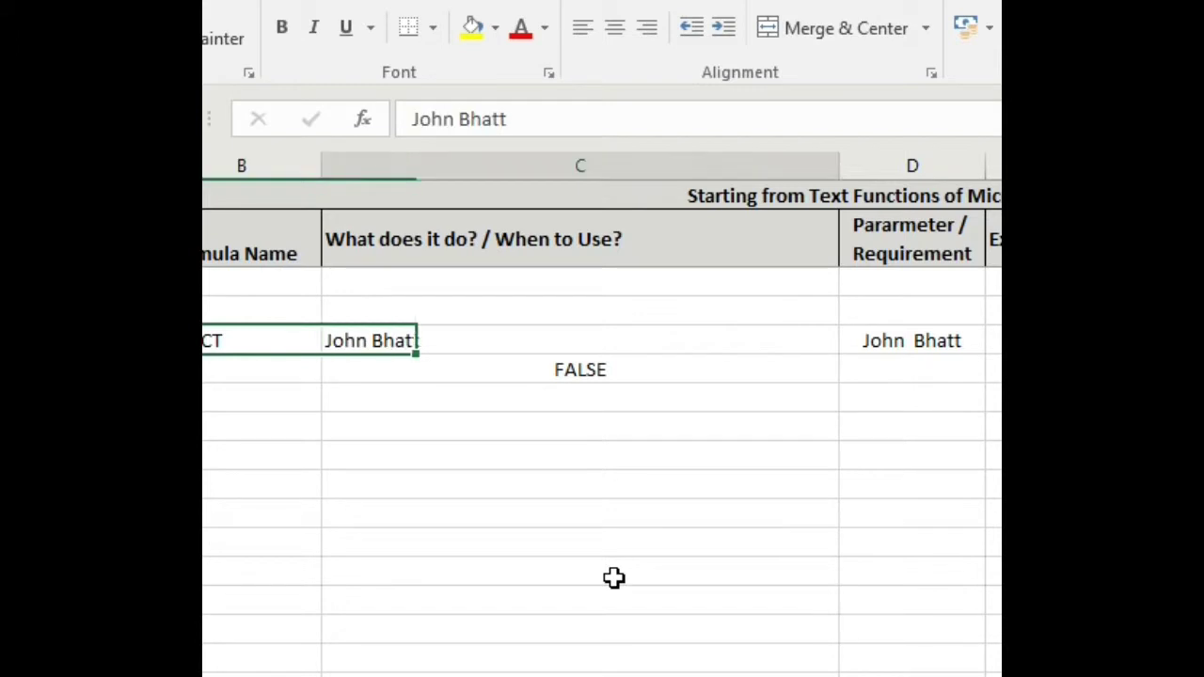
key(Left)
Delete the extra space in D53 so C54 returns TRUE, then highlight the EXACT examples online.
key(Right)
key(Right)
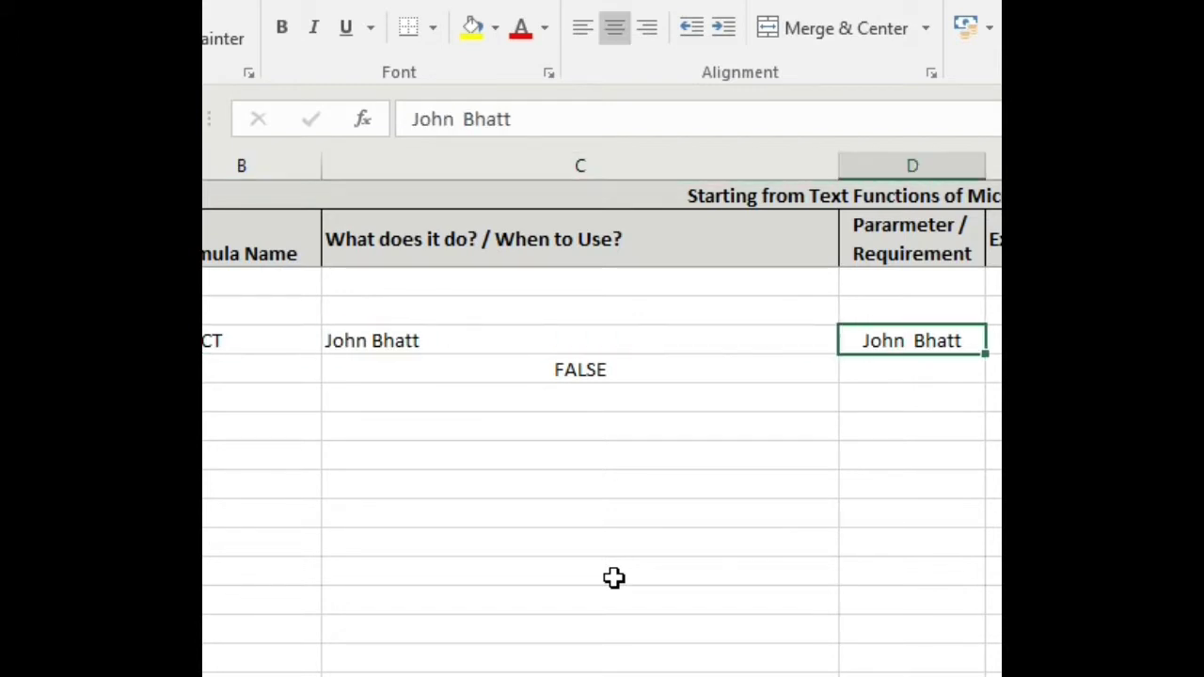
key(F2)
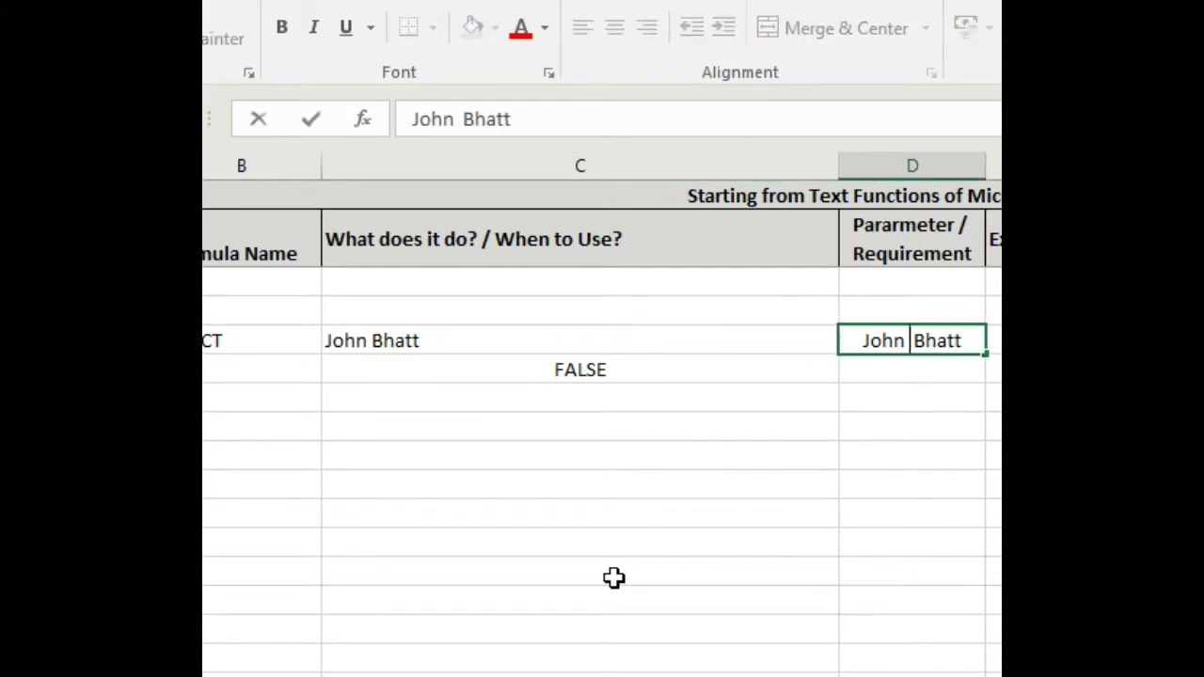
key(Left)
key(Left)
key(Left)
key(BackSpace)
key(Return)
key(Left)
key(Left)
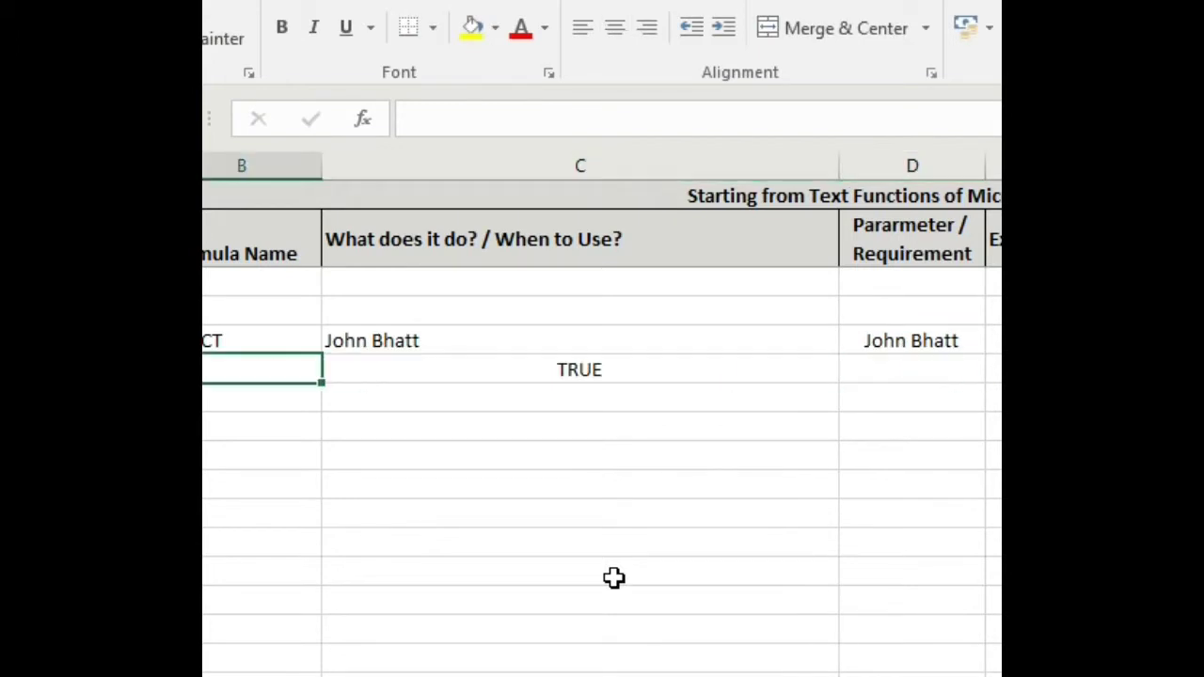
key(Right)
key(Up)
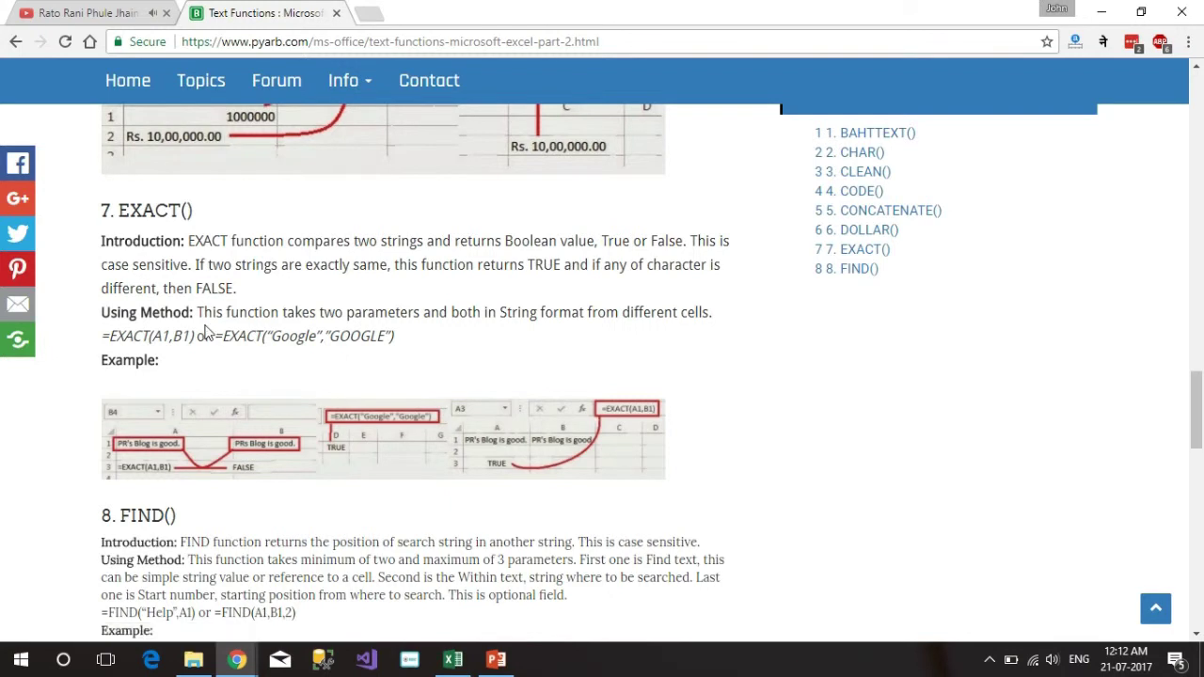
drag(218, 322, 327, 331)
Scroll to section 8, FIND(), and highlight its introduction, return value and parameter description.
click(327, 331)
scroll(327, 331, down, 2)
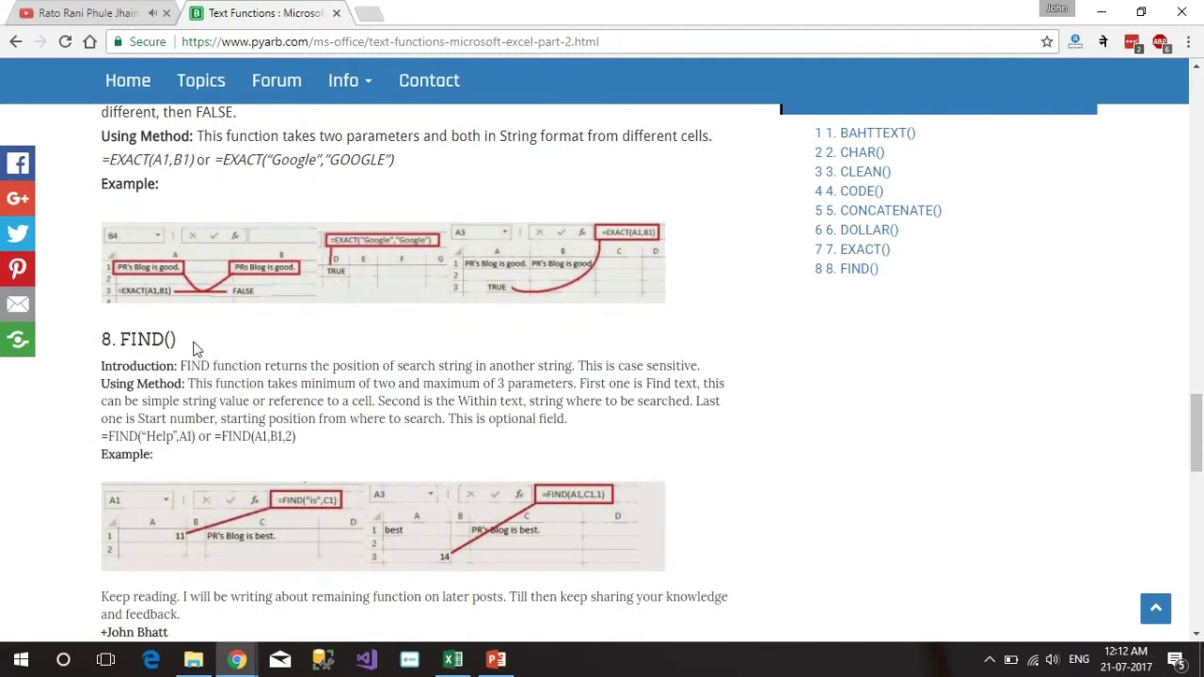
scroll(194, 364, down, 1)
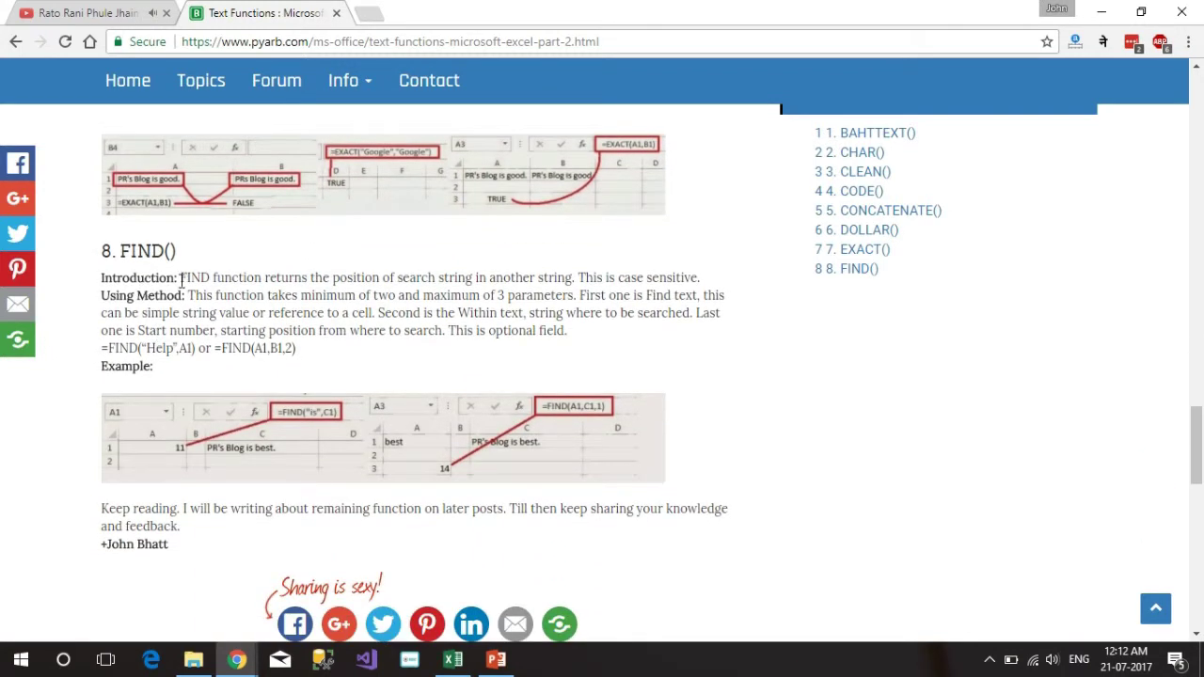
drag(178, 280, 436, 280)
click(433, 278)
drag(311, 279, 697, 279)
click(574, 278)
click(691, 280)
drag(188, 296, 680, 300)
click(373, 299)
click(576, 295)
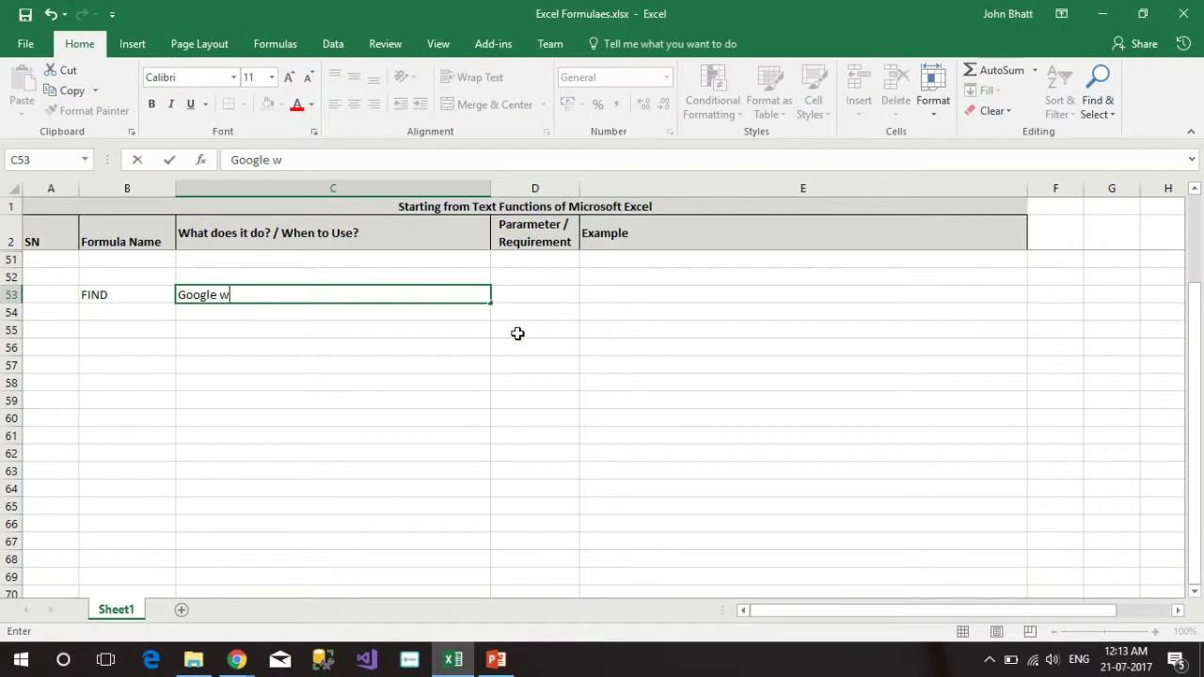
Enter the sample sentence about Google's founders in C53.
text(as found)
text(ed by La)
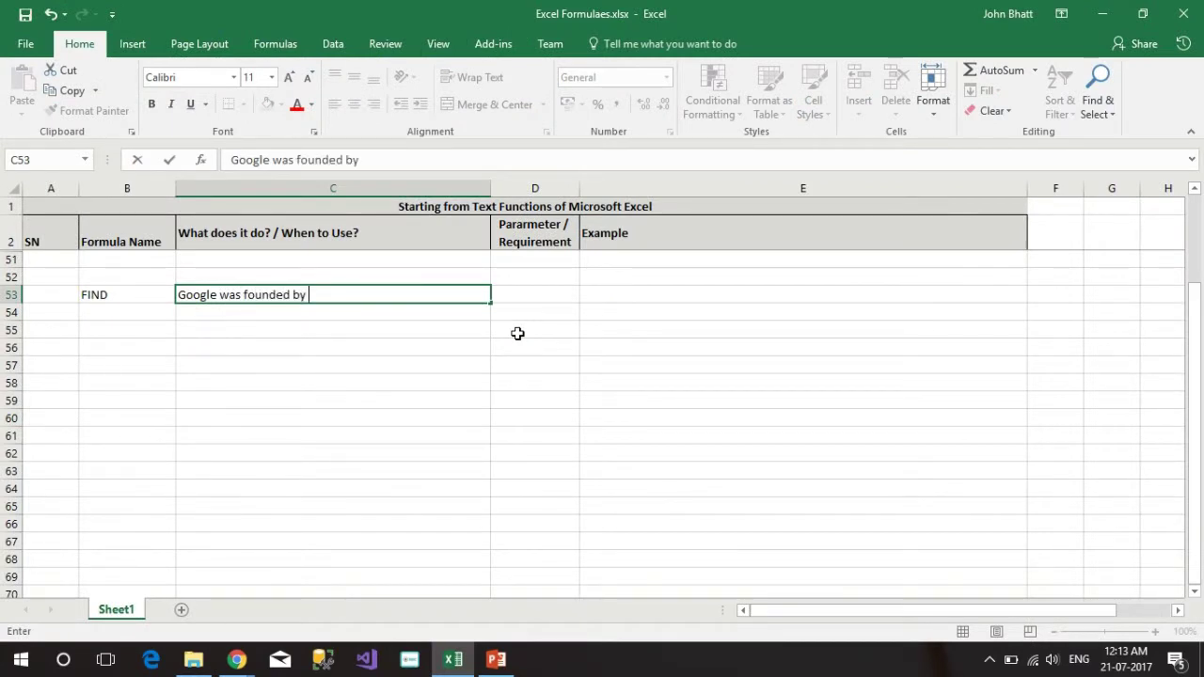
text(rry Pa)
text(ge and Su)
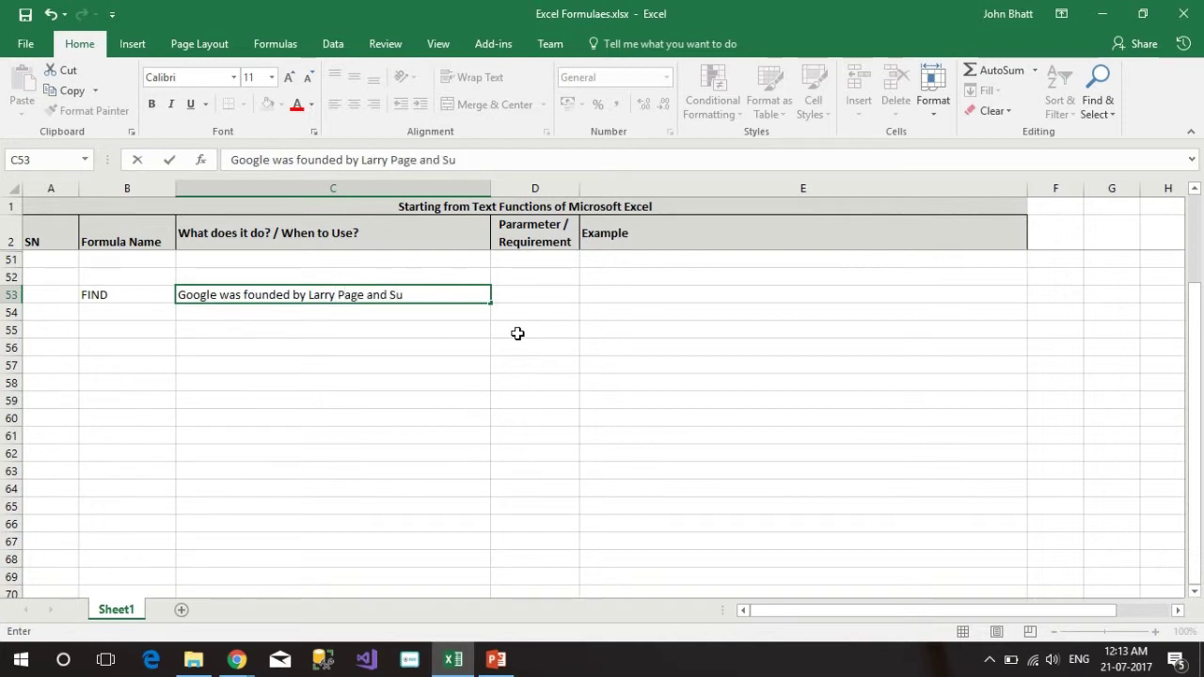
text(rgey Brin)
key(Return)
key(Return)
Enter =FIND("SURGEY",C53,0) in C55.
text(=)
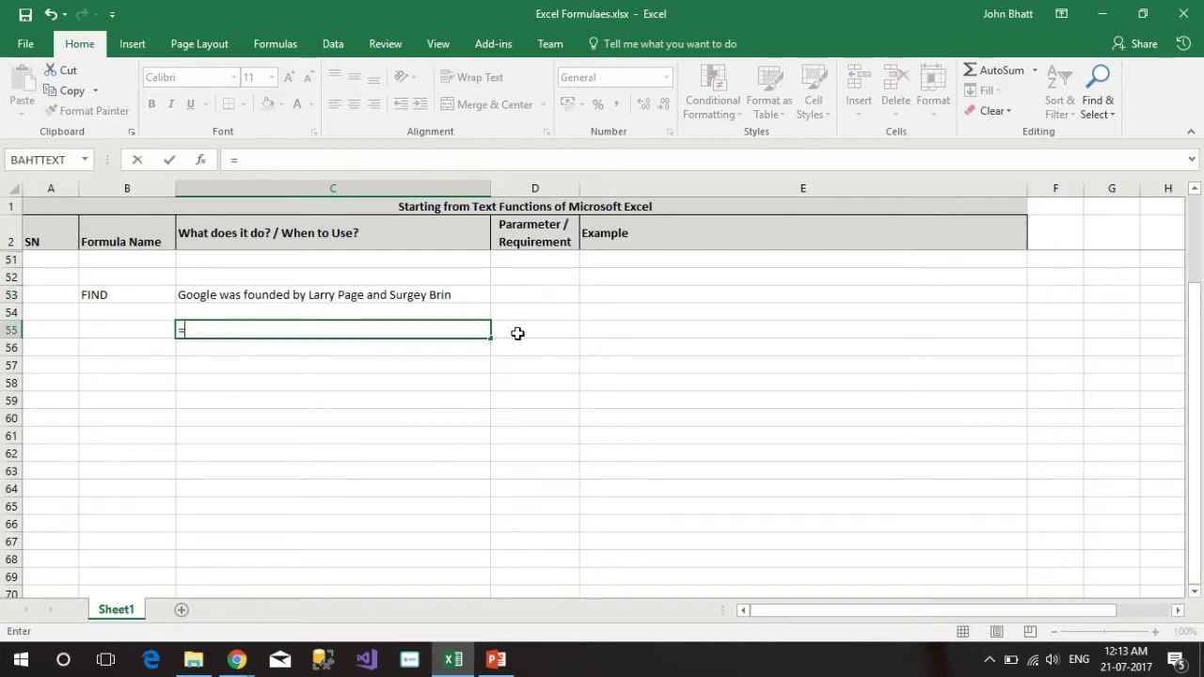
text(FIND)
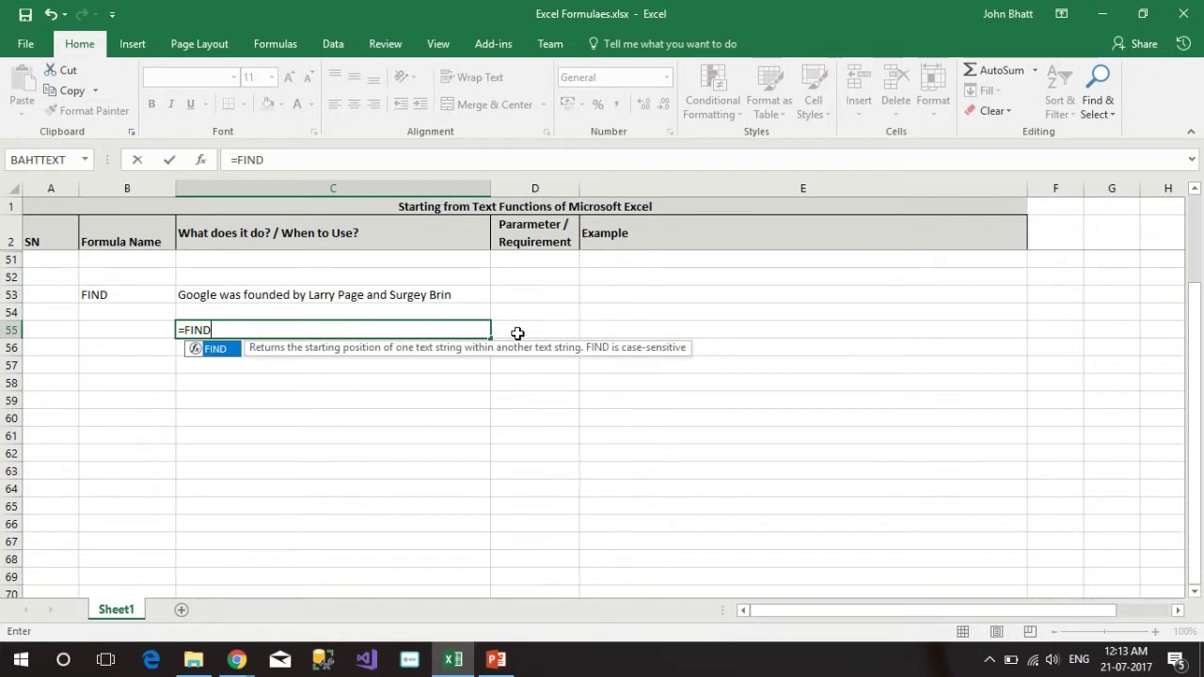
text(("SUR)
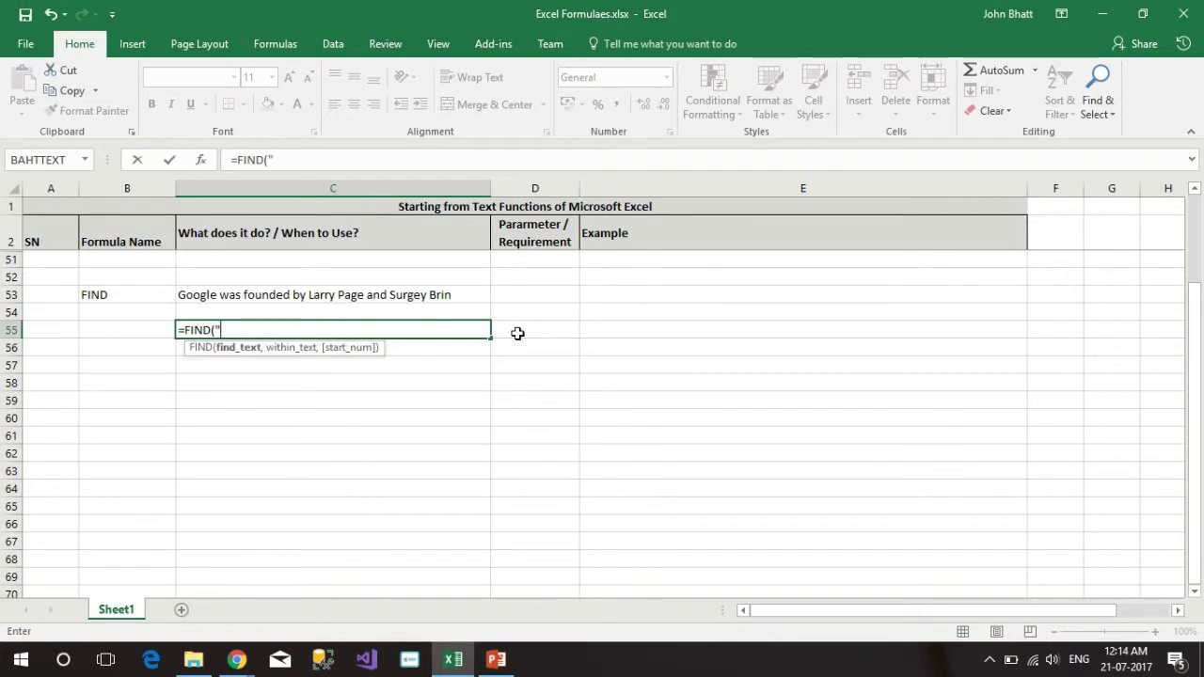
text(GEY")
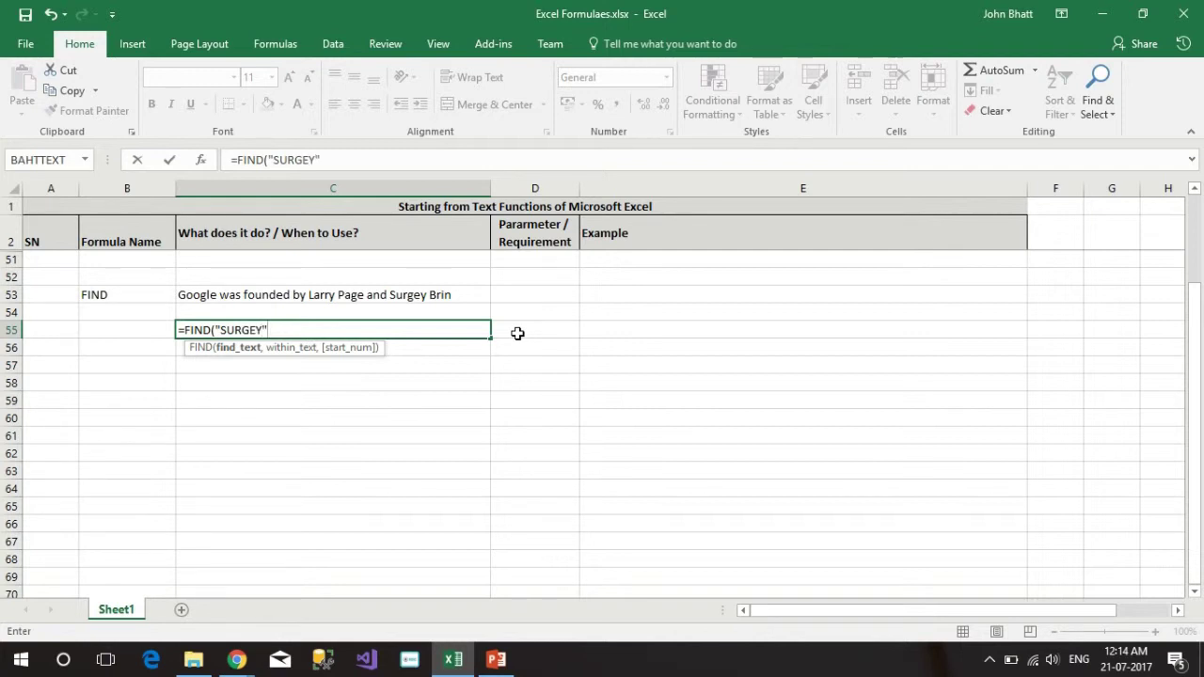
text(,)
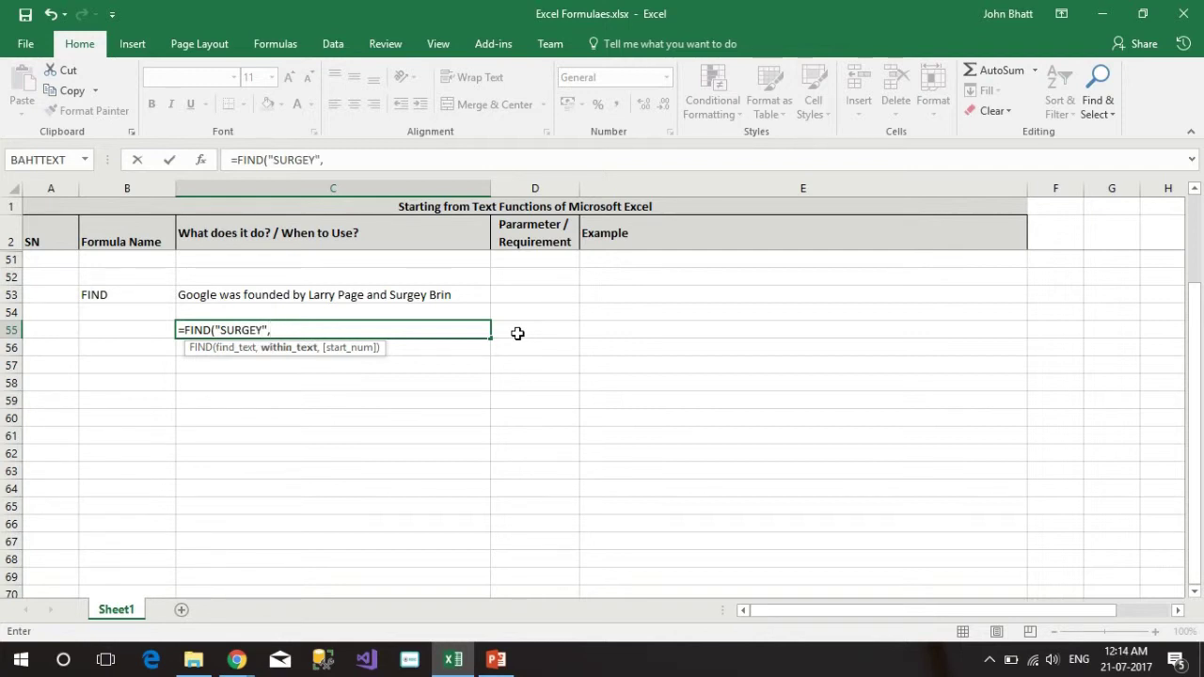
click(246, 355)
click(281, 354)
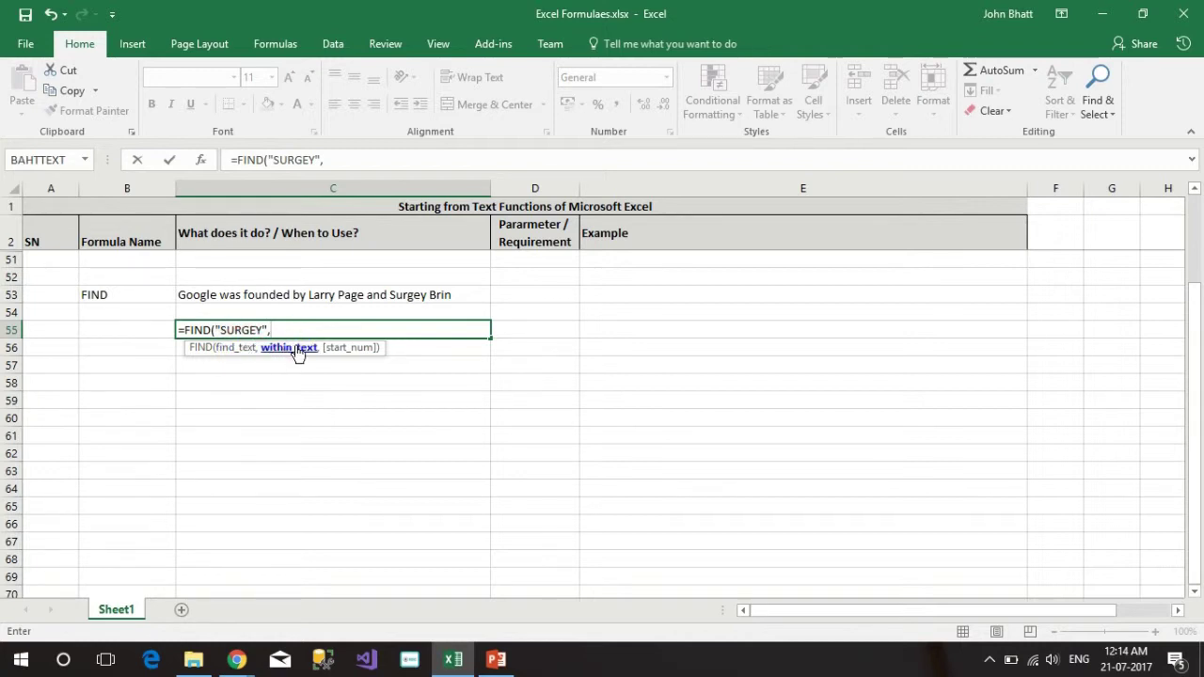
click(274, 295)
text(,)
click(340, 350)
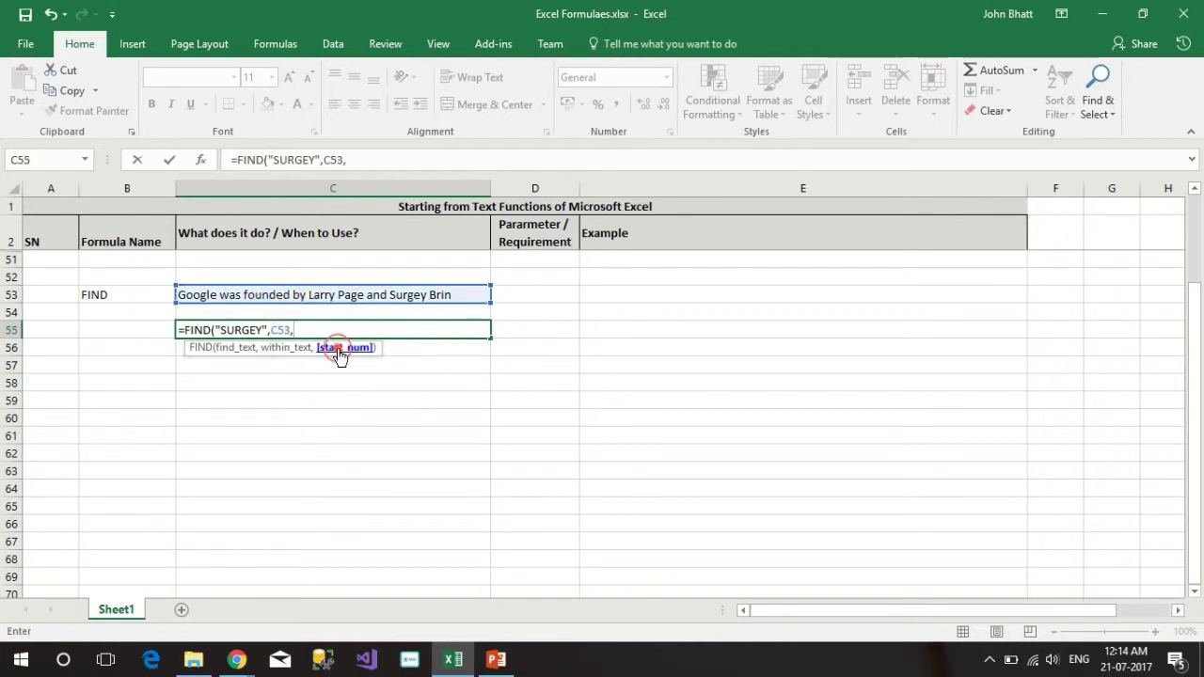
text(0)
key(ctrl+Return)
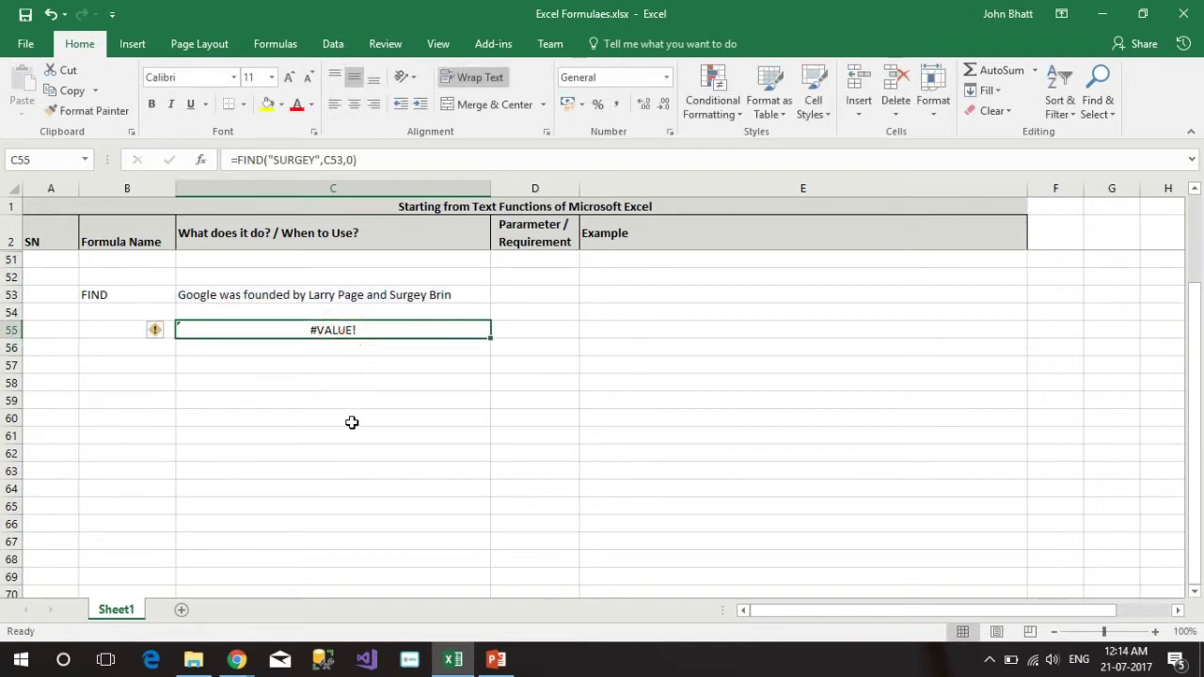
Change the FIND start position in C55 from 0 to 1.
click(316, 160)
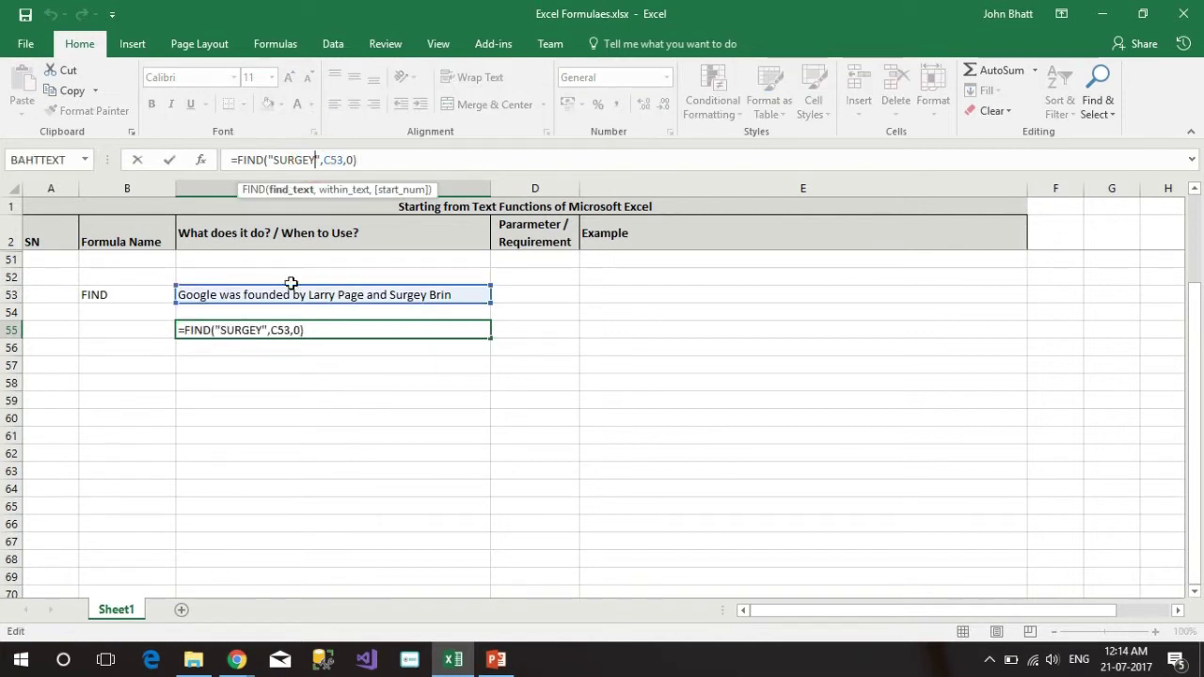
key(Right)
key(Right)
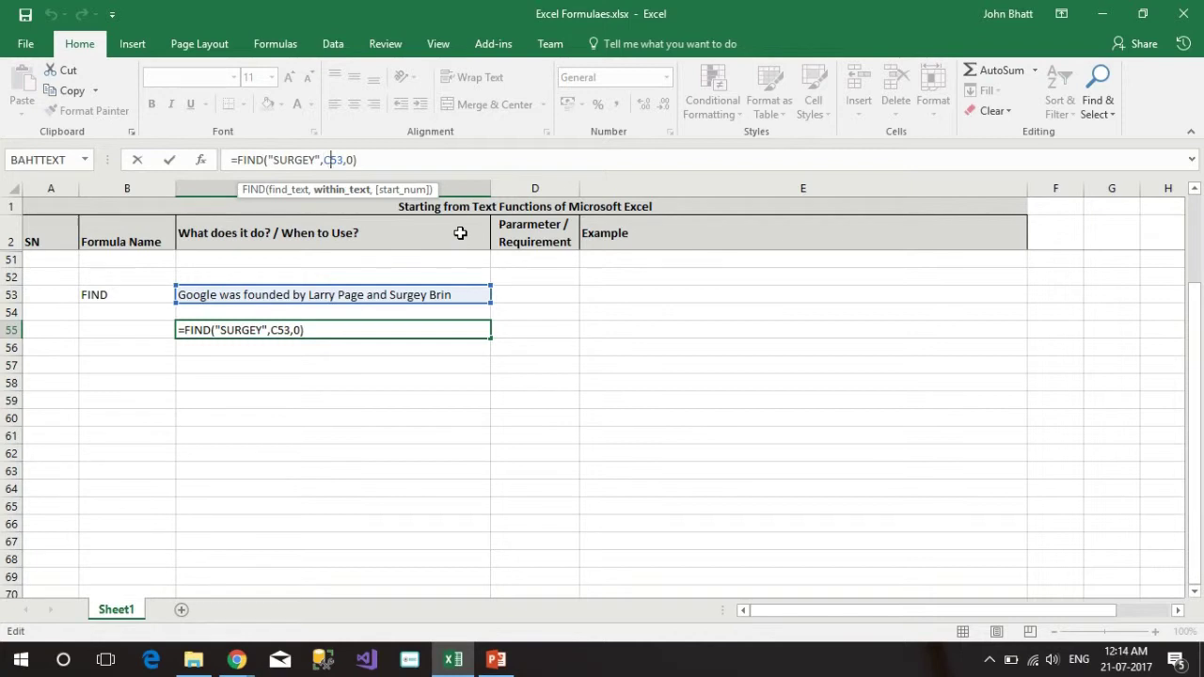
key(Right)
key(Right)
key(BackSpace)
text(1)
key(Return)
key(Up)
Correct the search text to "Surgey" so C55 returns 38.
key(F2)
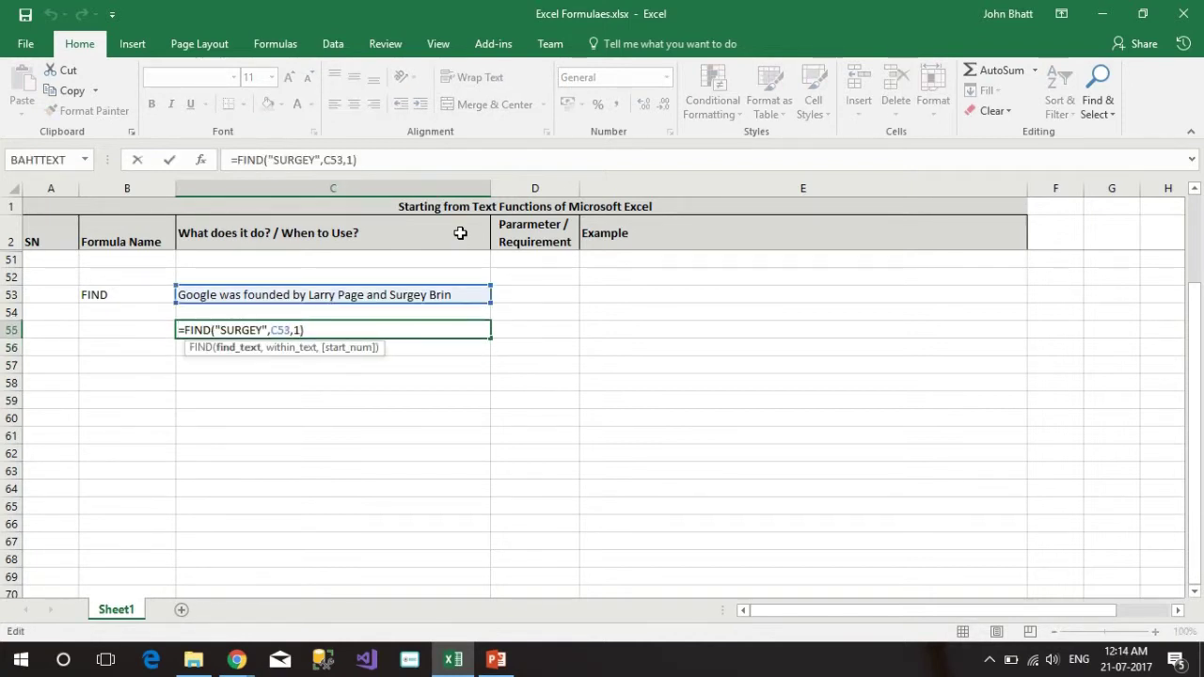
key(shift+Left)
key(shift+Left)
key(shift+Left)
text(urgey)
key(Return)
key(Up)
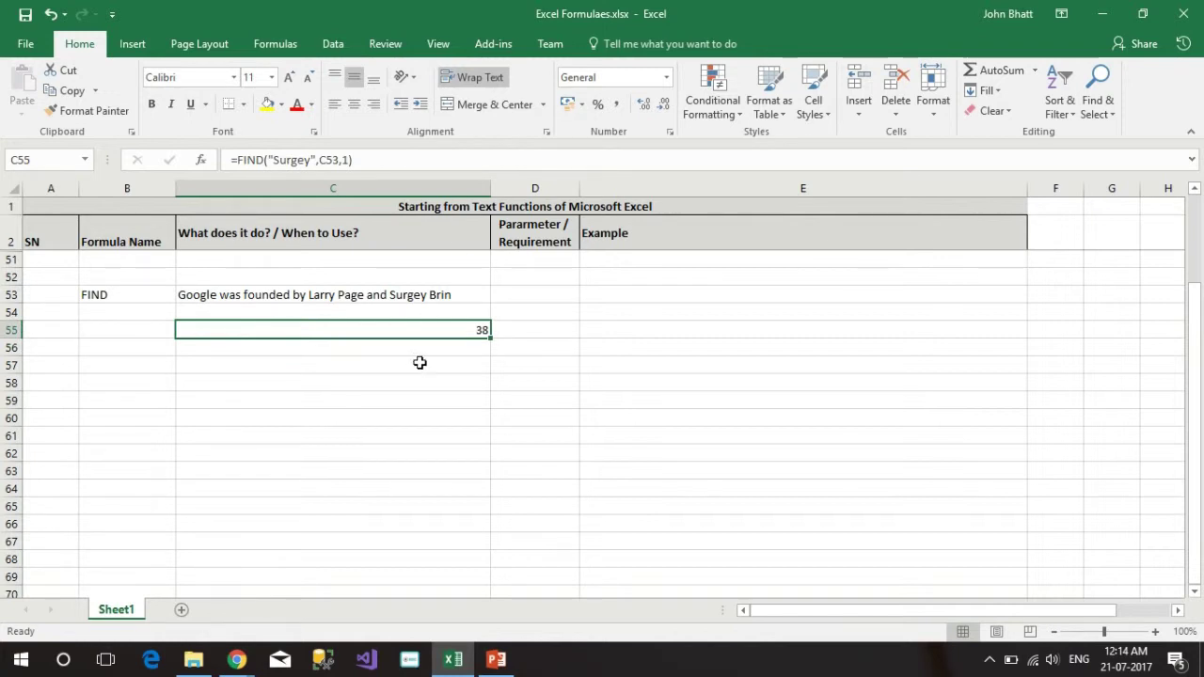
Centre the FIND result in C55.
click(457, 364)
click(462, 334)
click(352, 107)
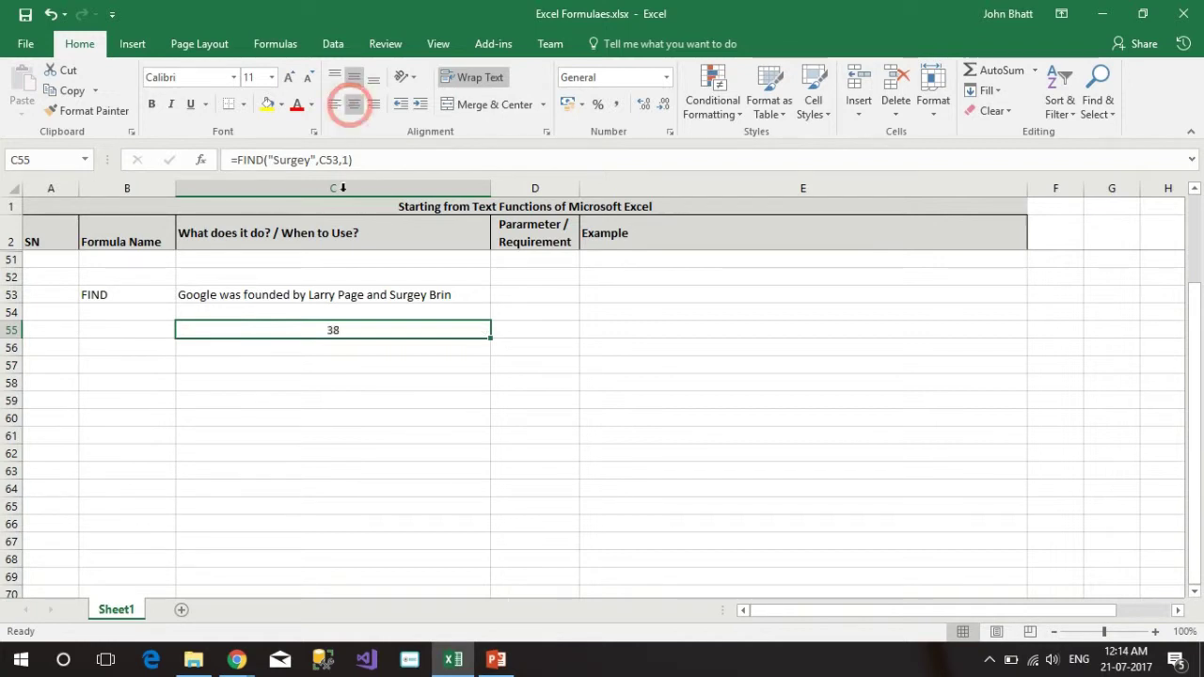
key(Delete)
click(312, 352)
click(333, 318)
key(ctrl+z)
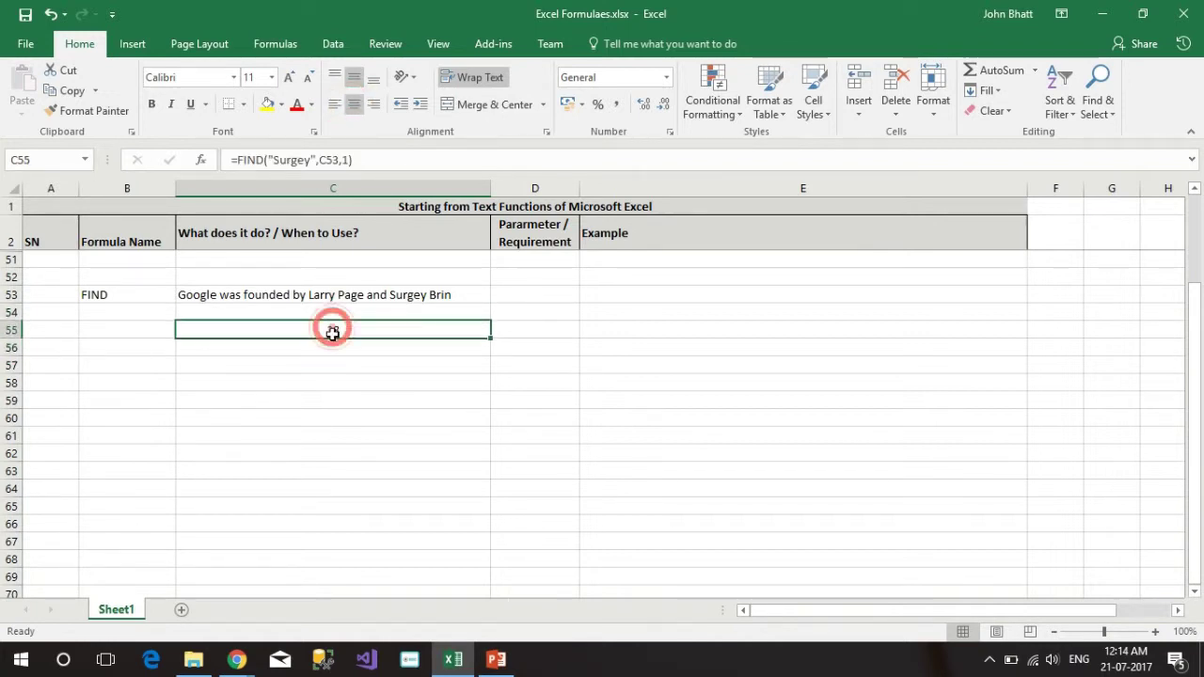
Change C55's FIND search text to "Page", returning 29.
click(285, 160)
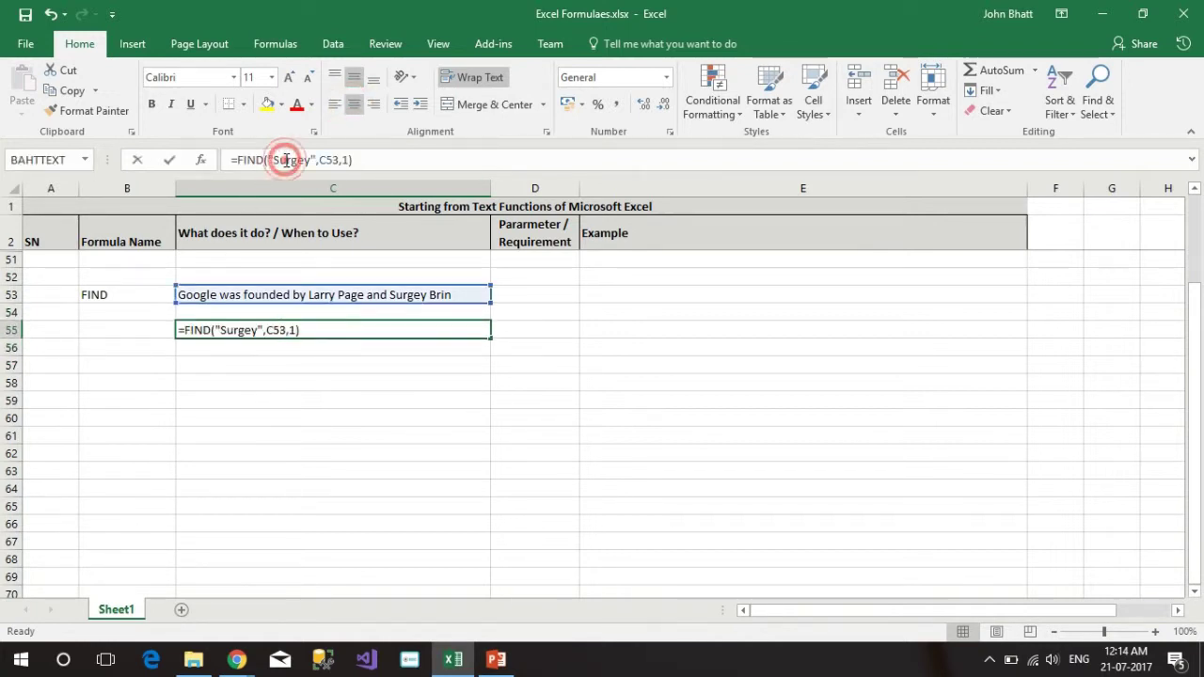
double_click(285, 160)
key(Right)
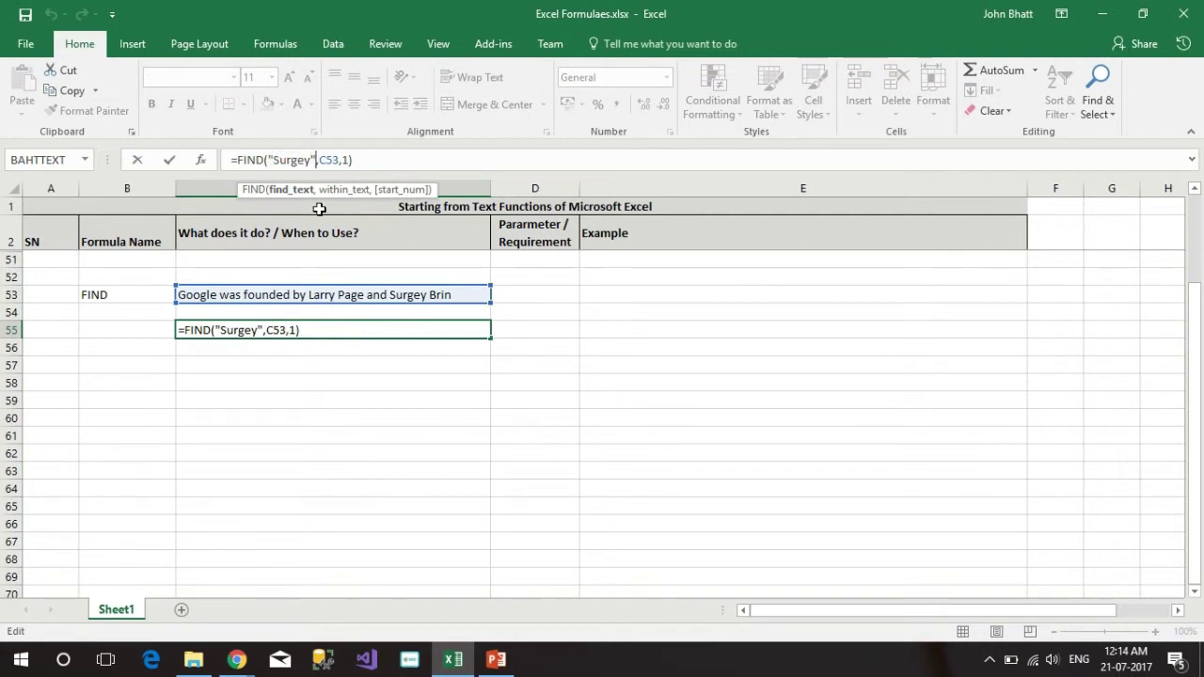
text(Page)
key(Return)
key(Up)
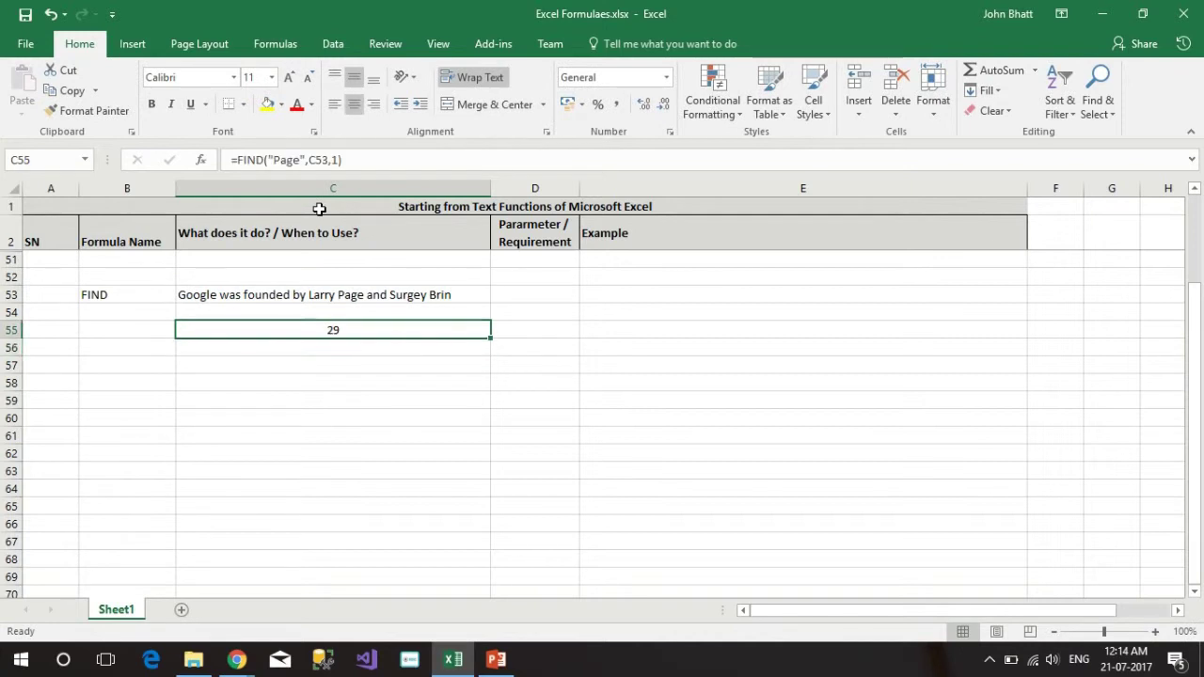
Change the search text to "was" so C55 returns 8.
key(F2)
key(Left)
key(Left)
key(Left)
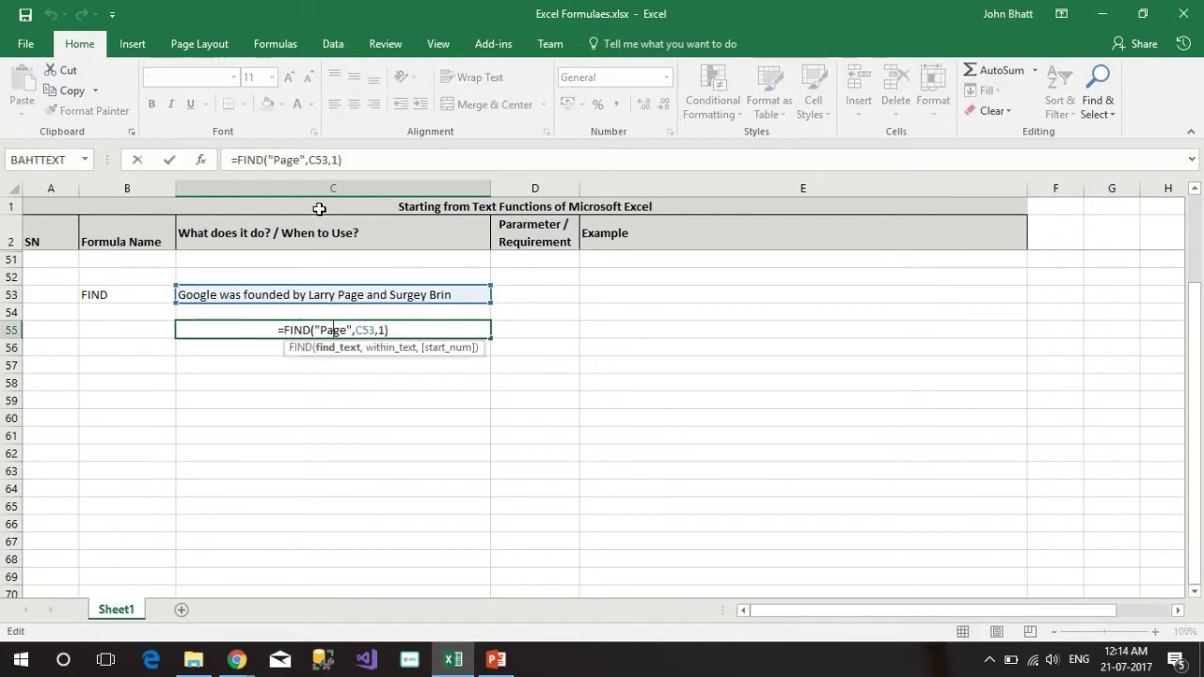
key(shift+Left)
key(shift+Left)
key(shift+Left)
text(was)
key(Return)
key(Up)
key(Left)
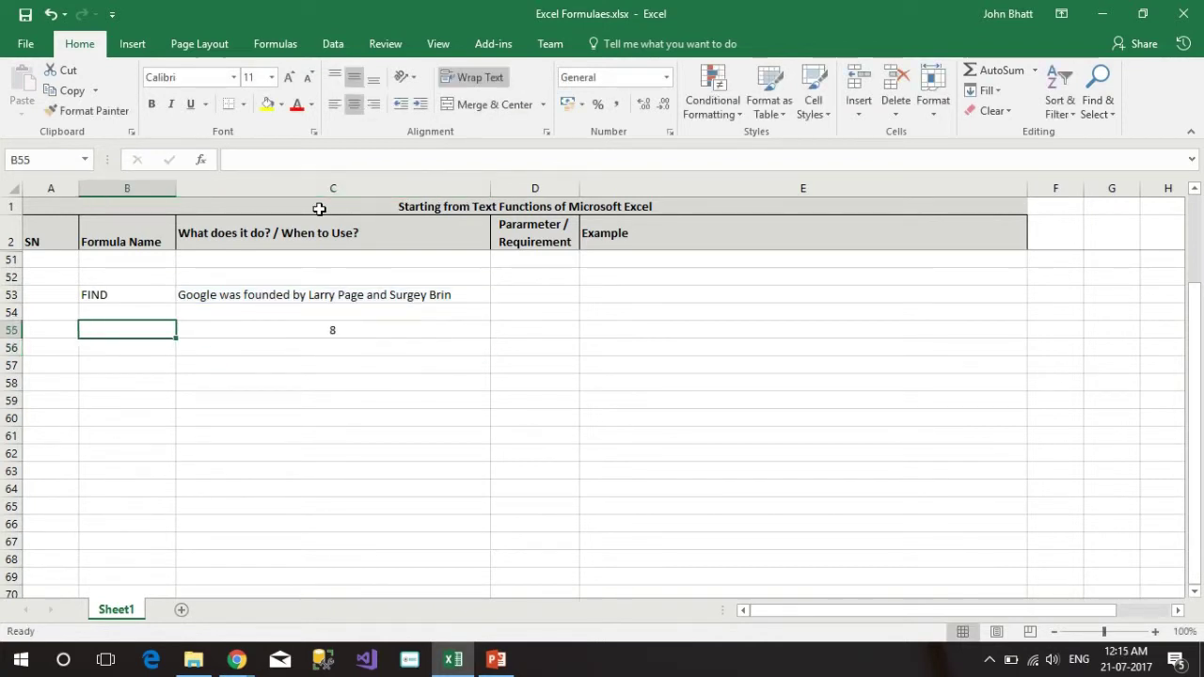
key(Up)
key(Down)
key(Up)
key(Up)
key(Down)
key(Down)
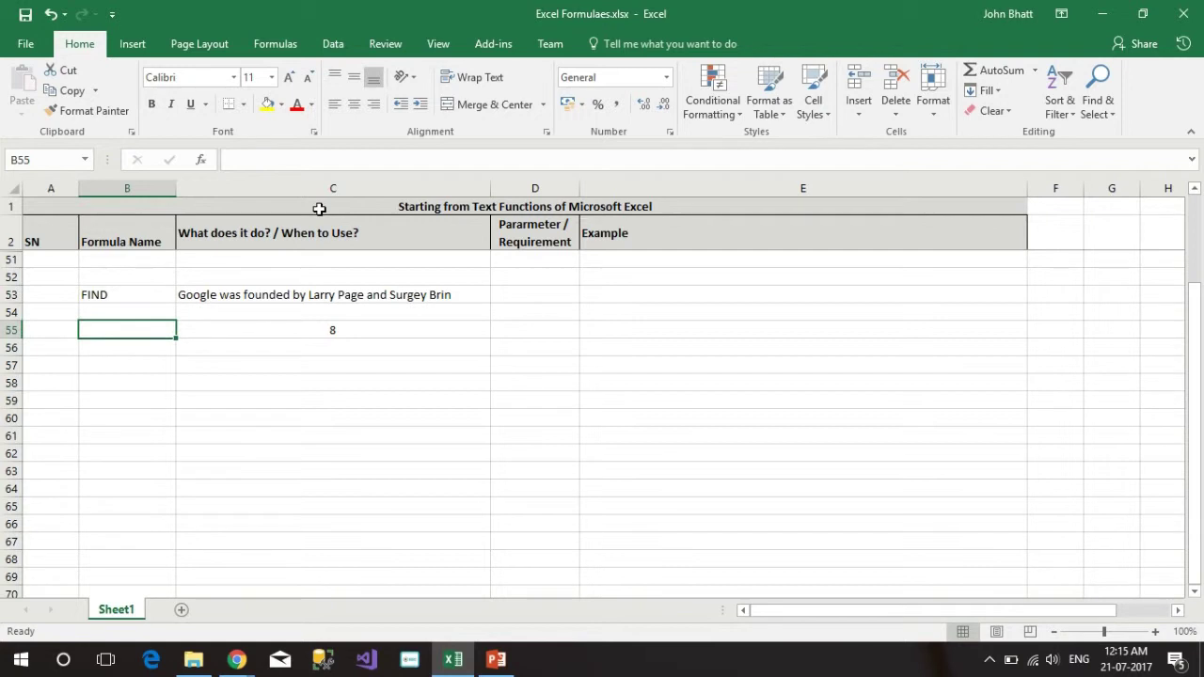
Put the word "was" in B55 and make C55's FIND formula search for B55.
text(W)
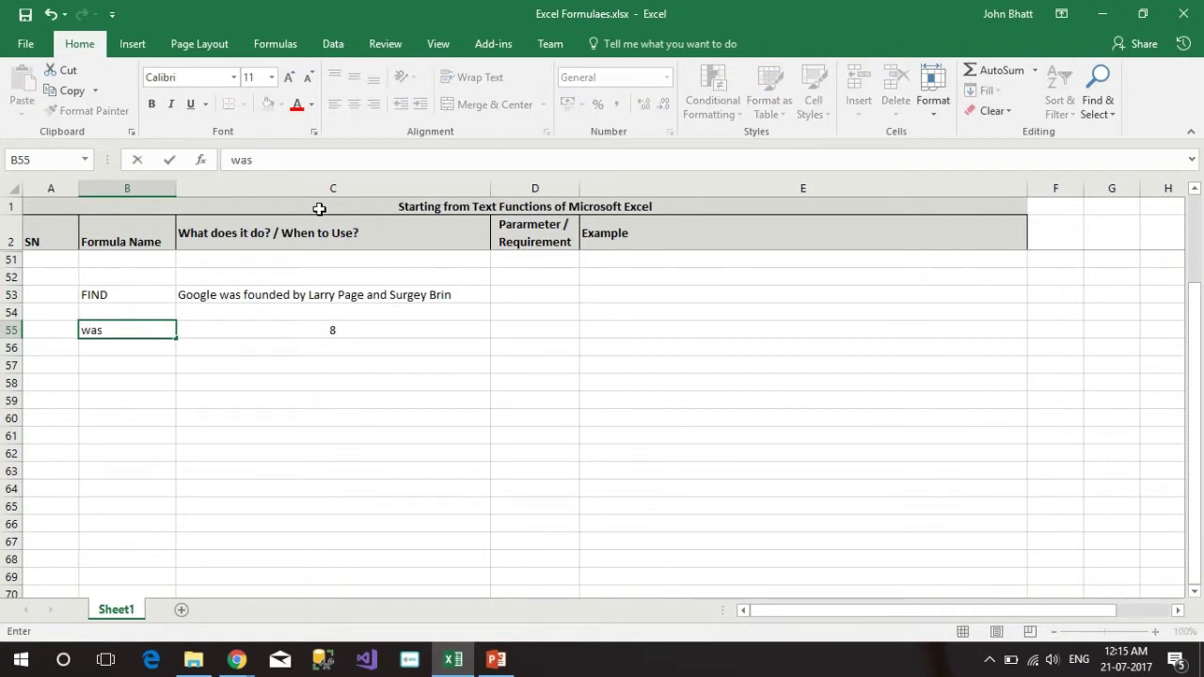
key(Tab)
key(F2)
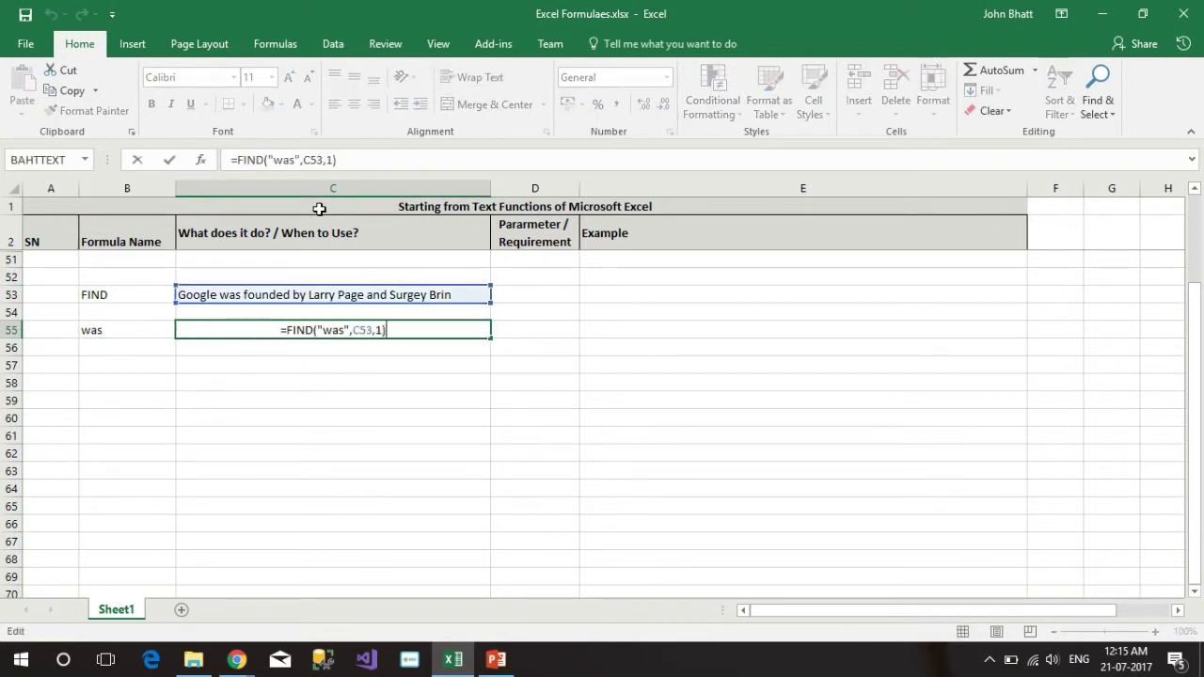
key(Left)
key(Left)
key(Left)
key(Left)
key(Left)
key(Left)
key(Left)
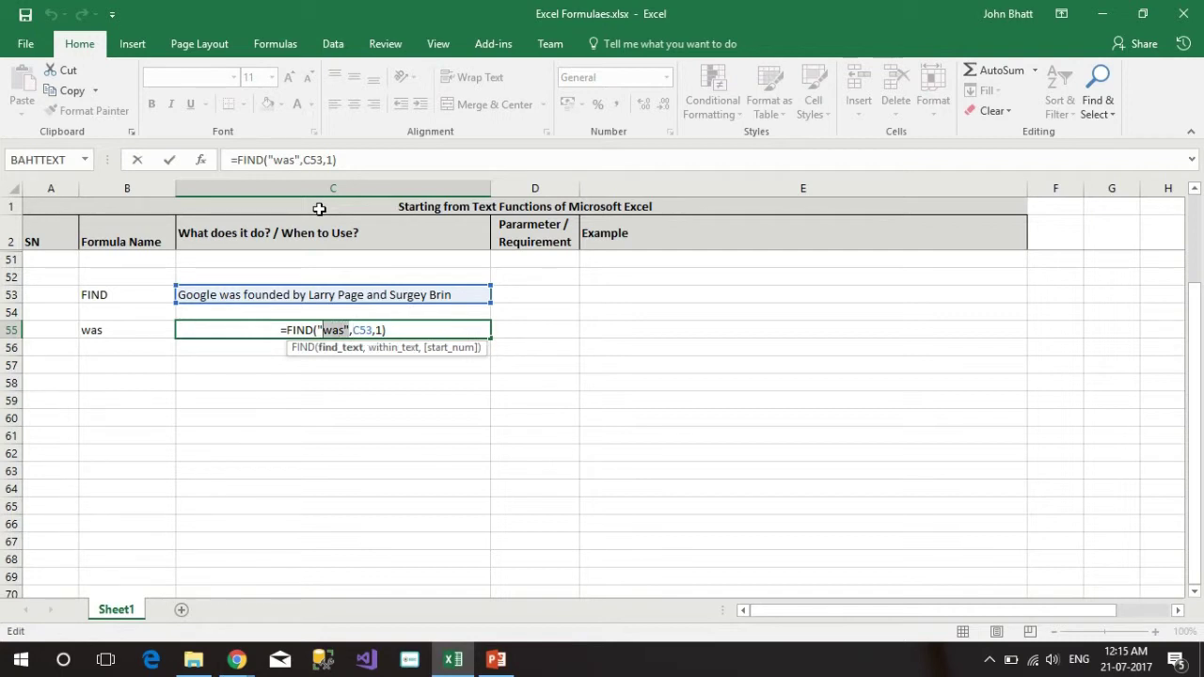
text(B)
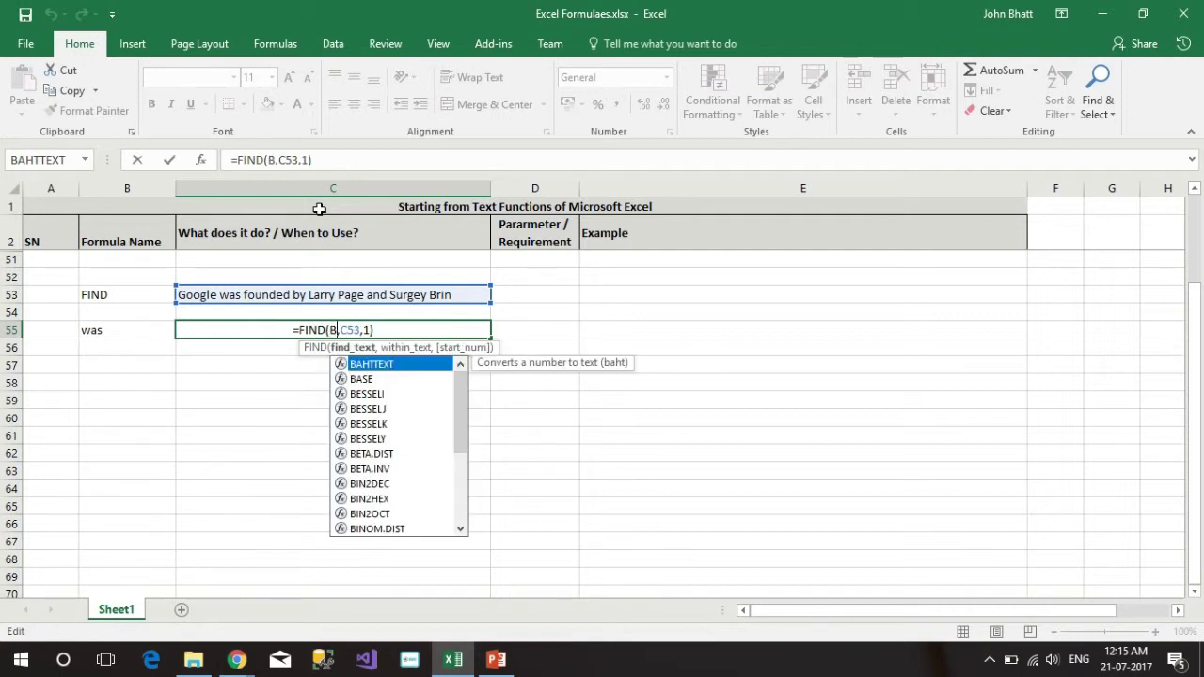
text(55)
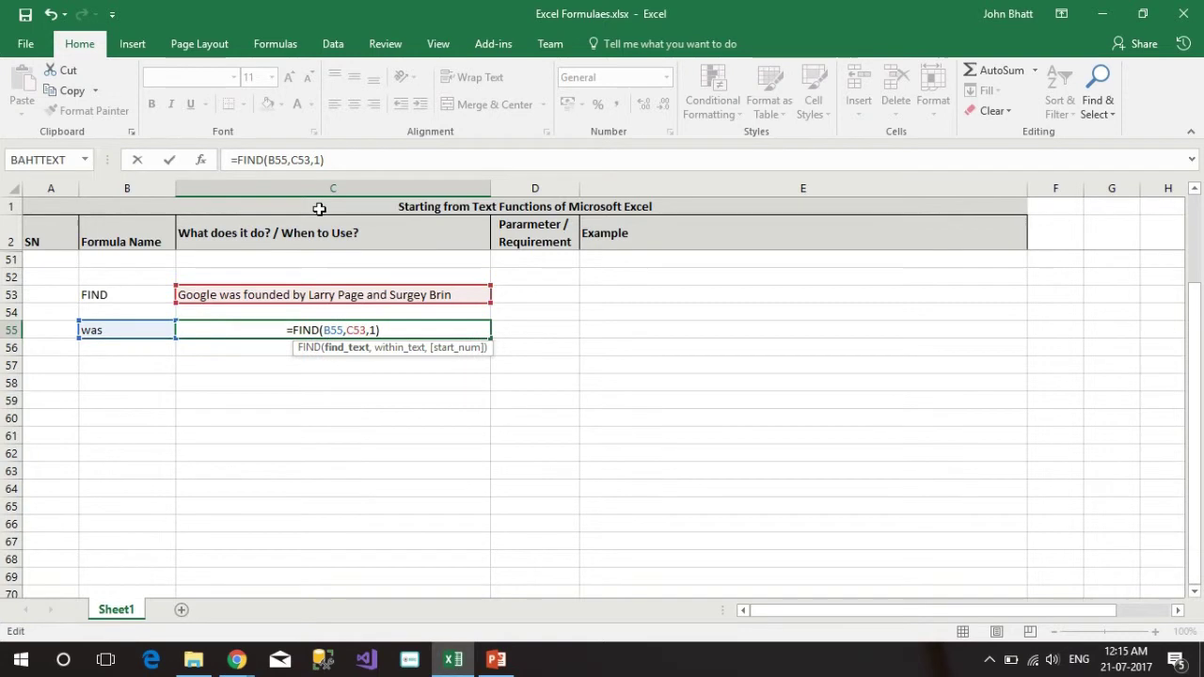
key(Return)
Try other search words in B55, including "by" and "and".
key(Up)
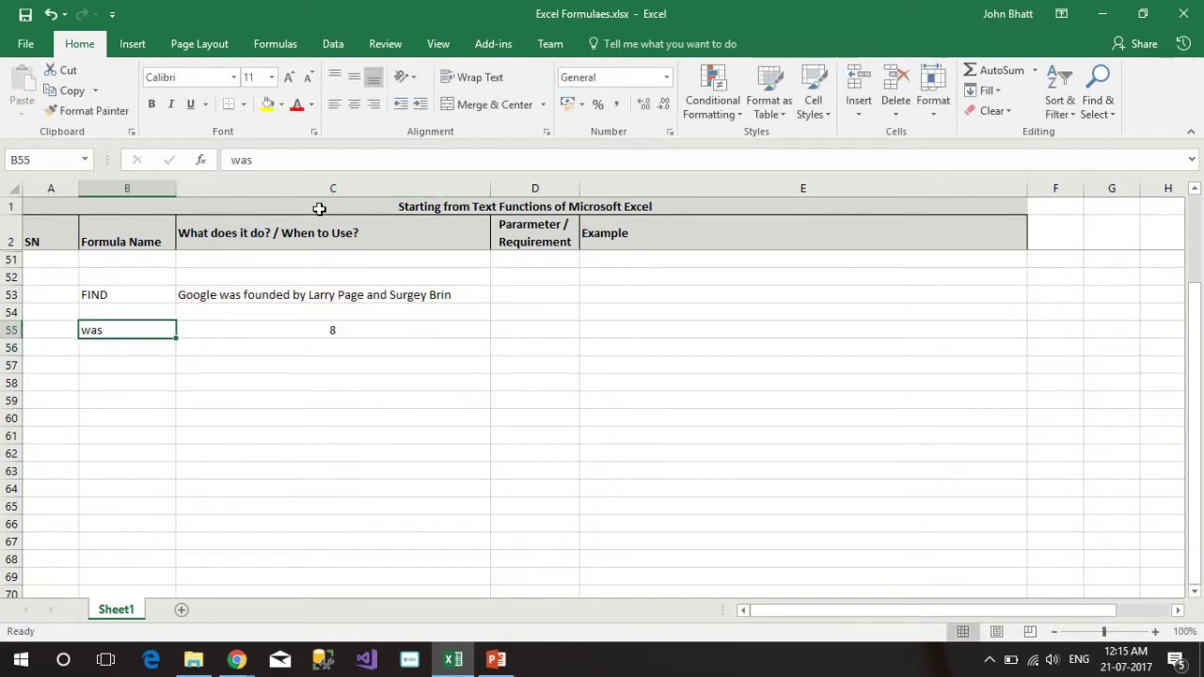
text(by)
key(Return)
key(Up)
text(B)
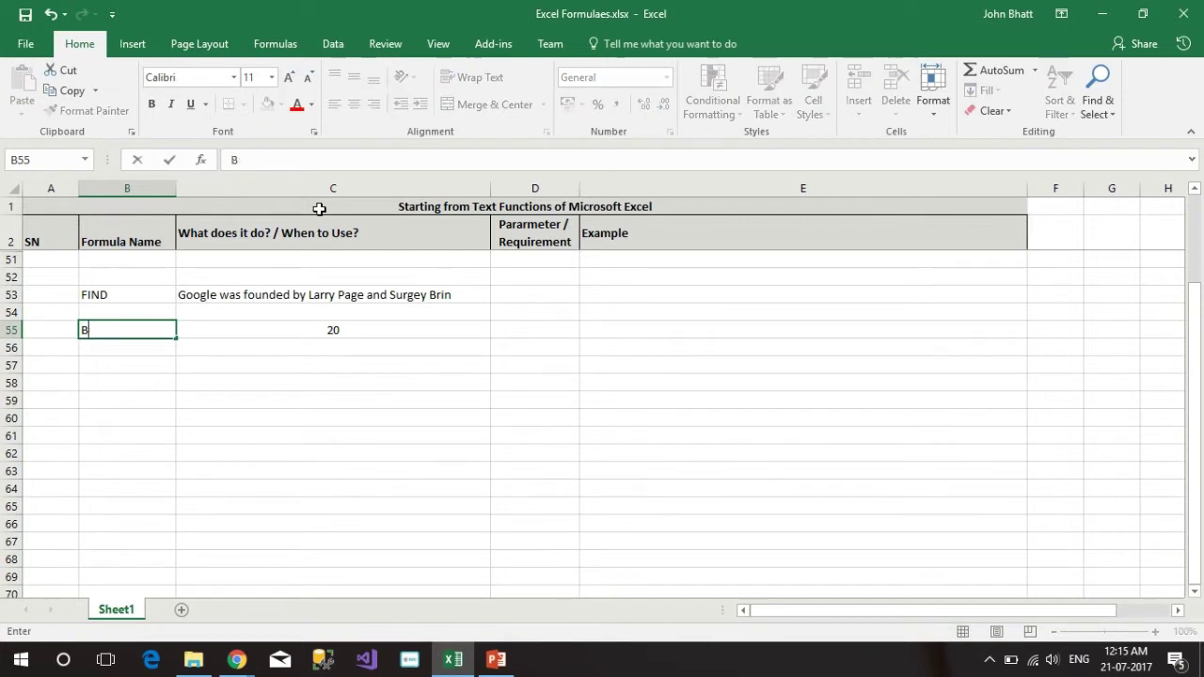
key(Return)
key(Up)
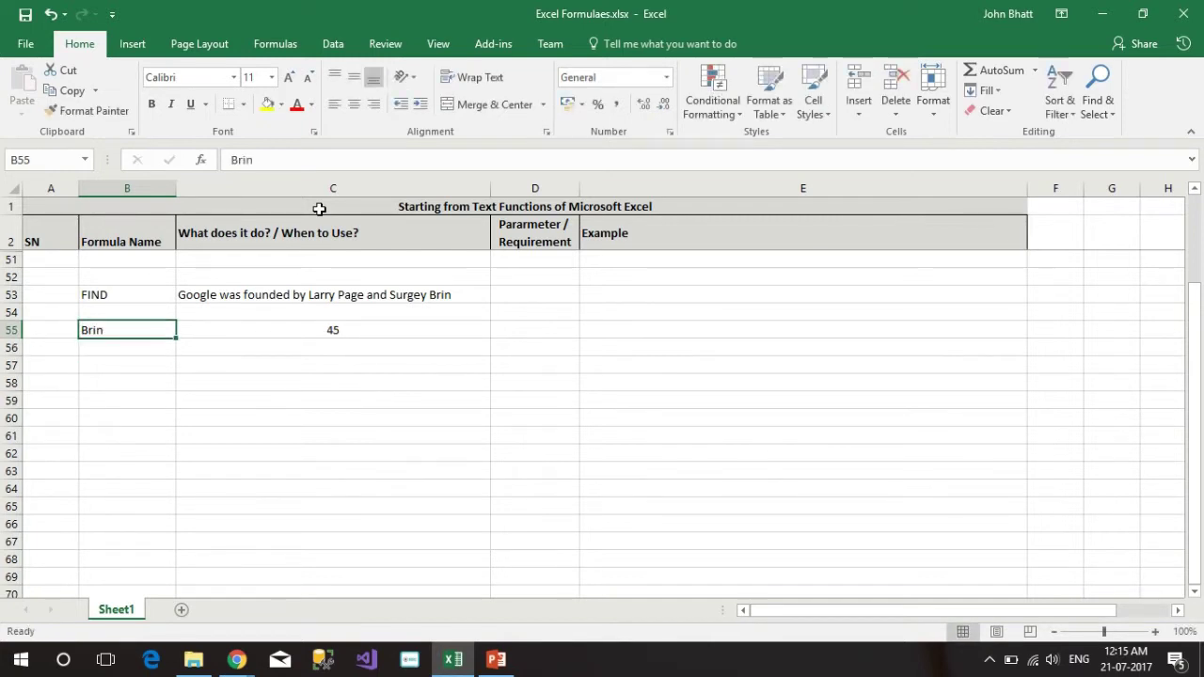
text(and)
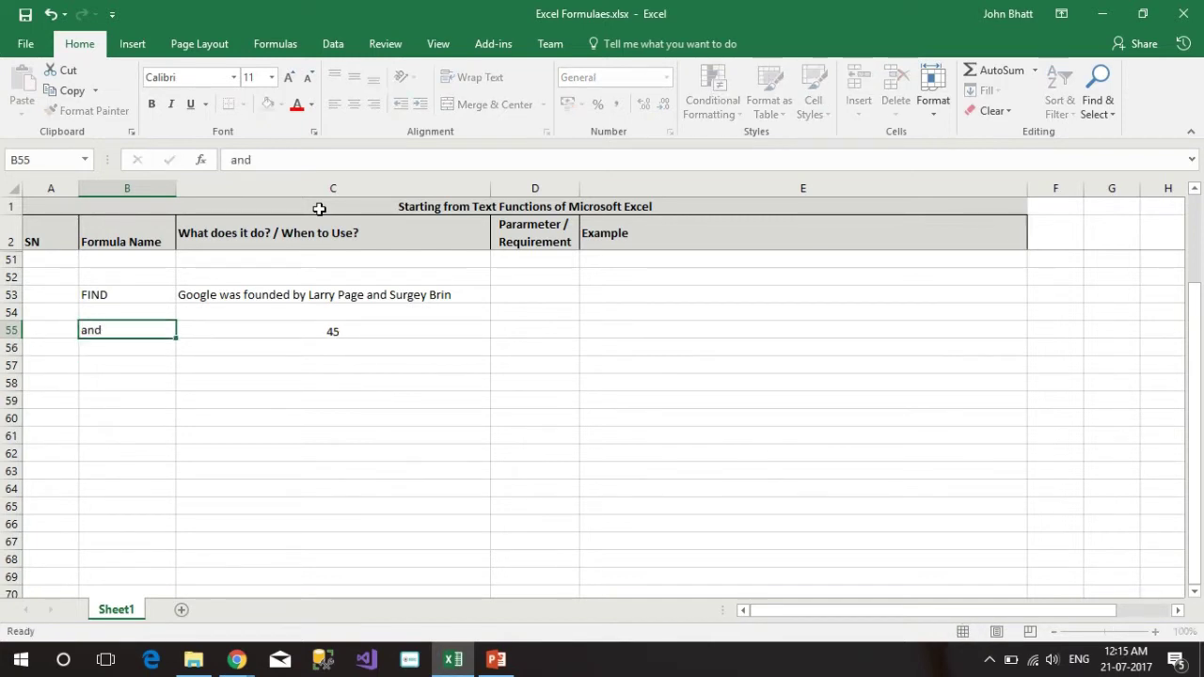
key(Return)
key(Up)
Clear the FIND demo rows 53–55 and enter "Thanks for Watching" in C57.
key(Right)
key(Up)
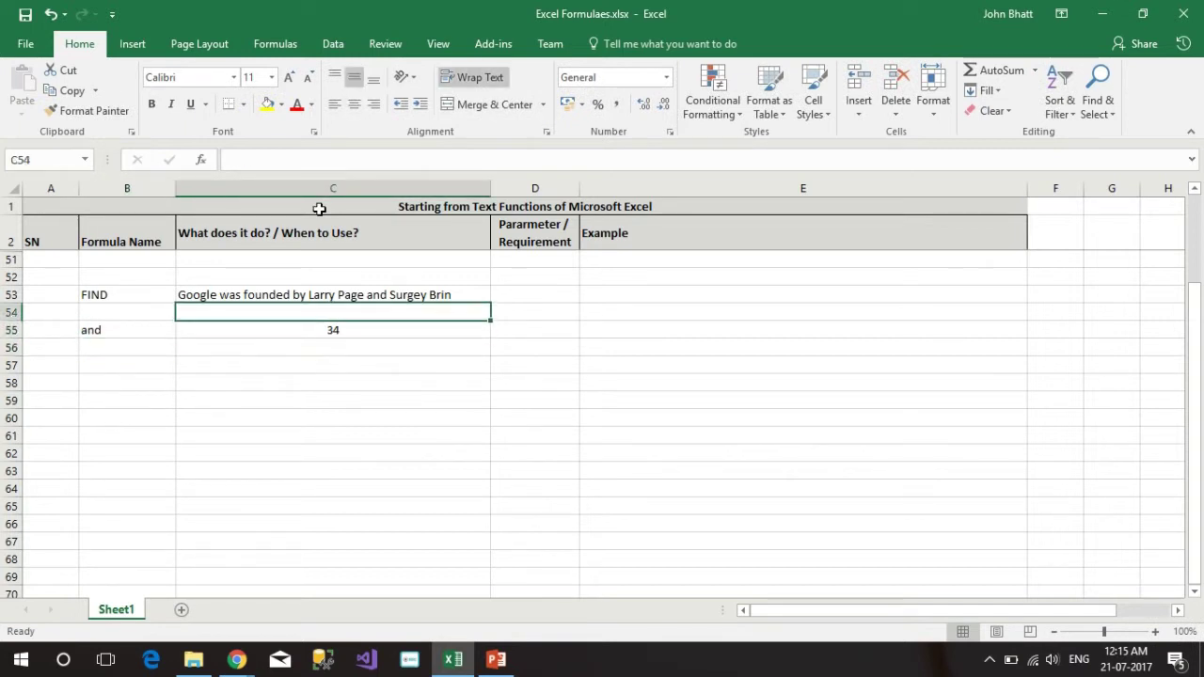
key(Right)
key(Left)
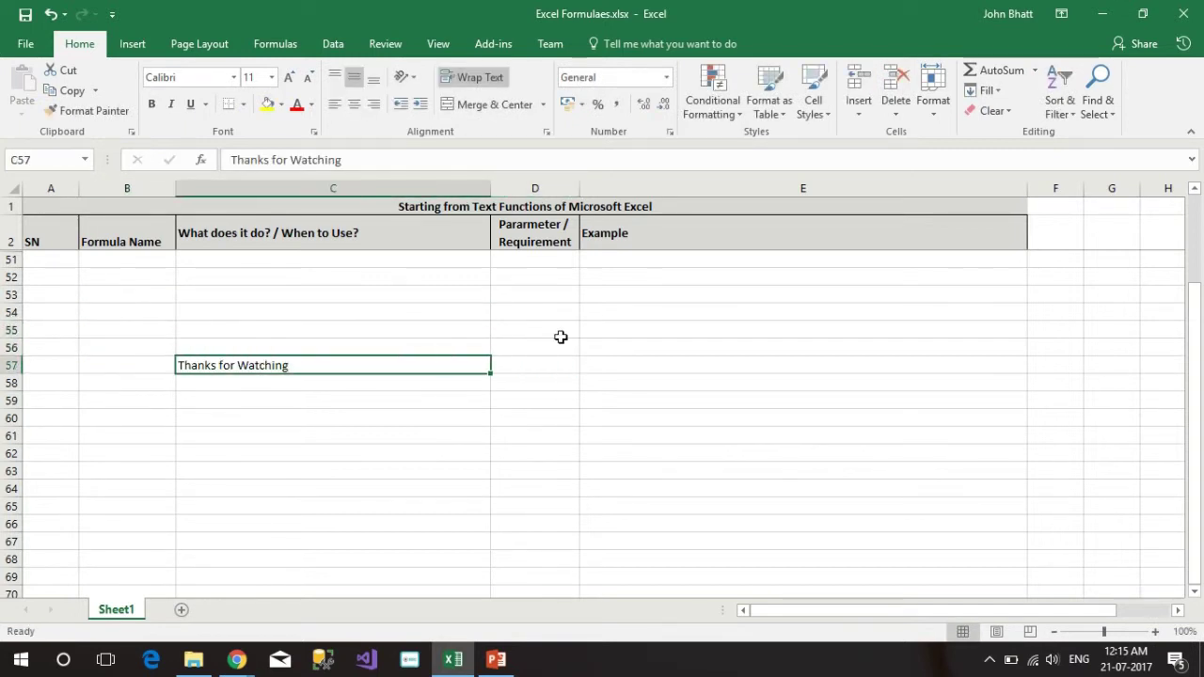
Centre C57's "Thanks for Watching", enlarge it to 72 points and turn off wrap text.
click(363, 109)
click(287, 79)
click(287, 79)
click(287, 79)
click(287, 79)
click(287, 79)
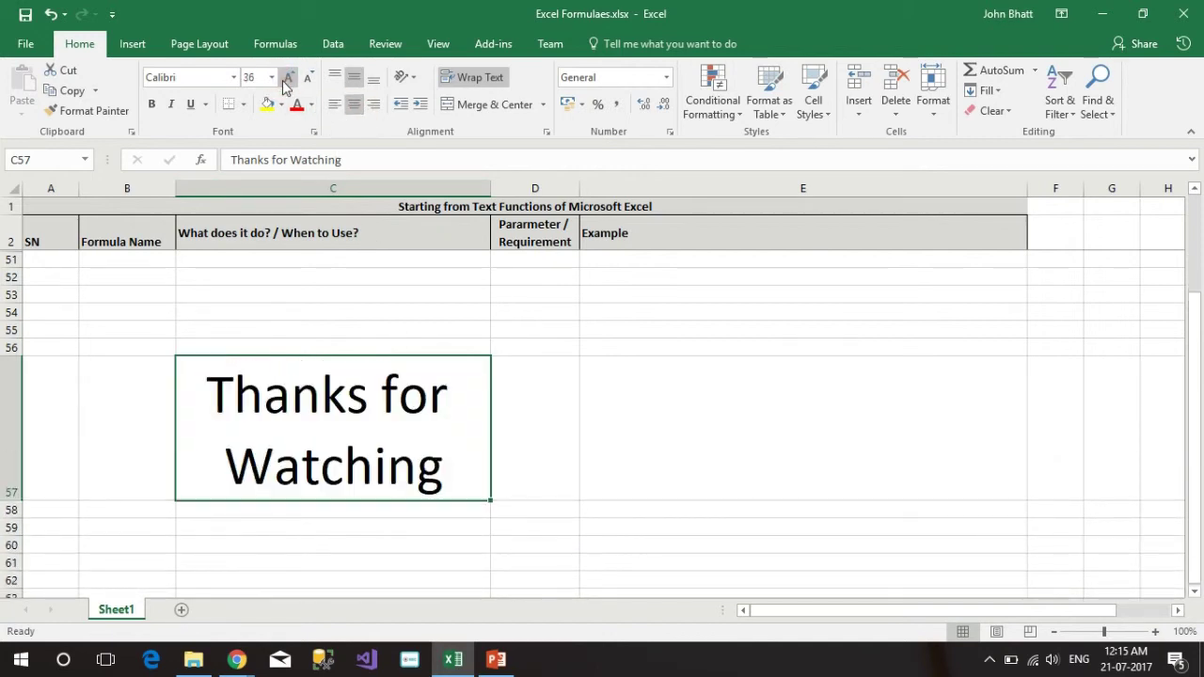
click(287, 79)
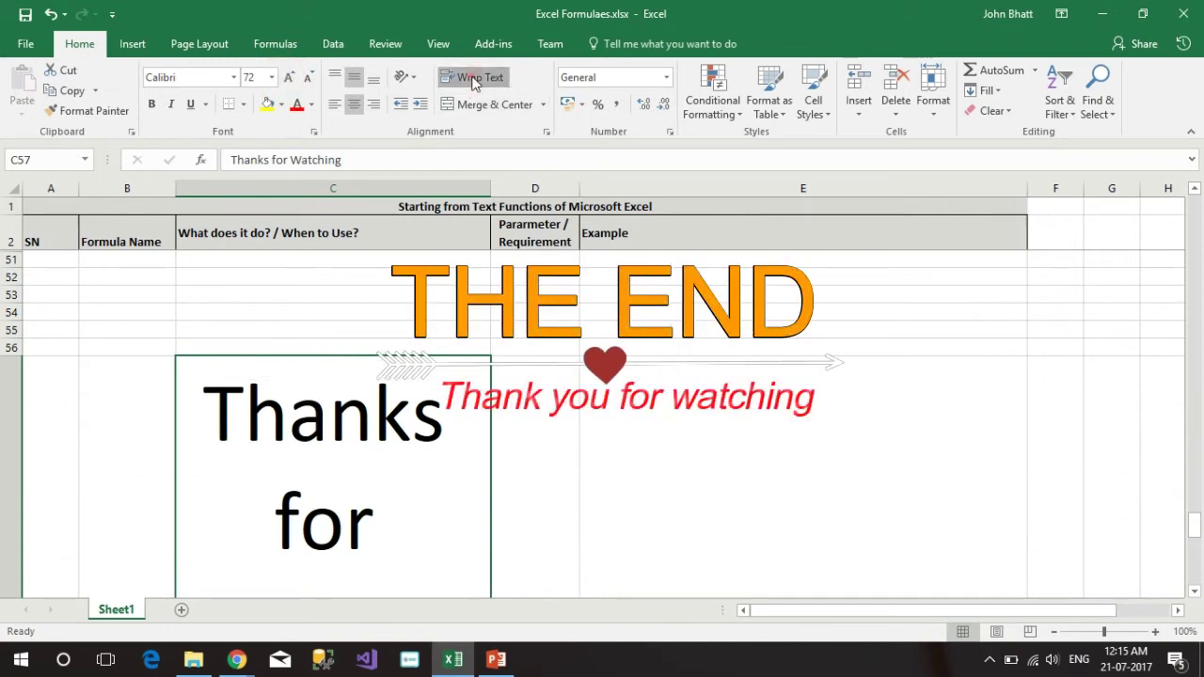
click(473, 79)
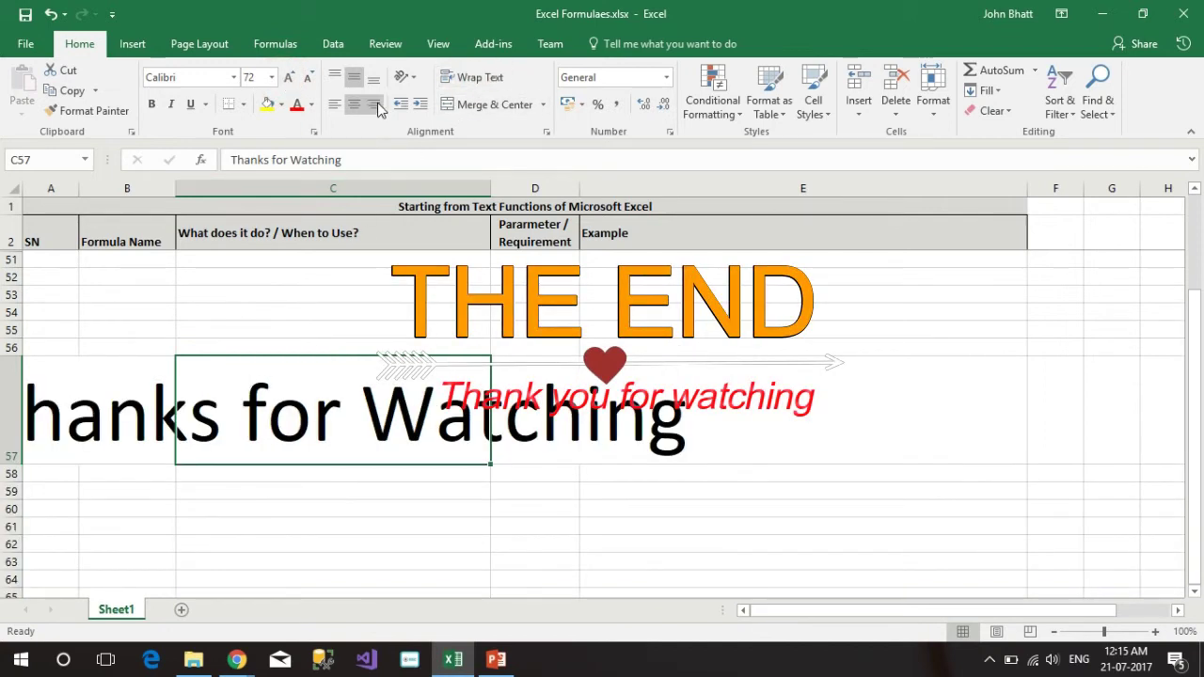
click(348, 105)
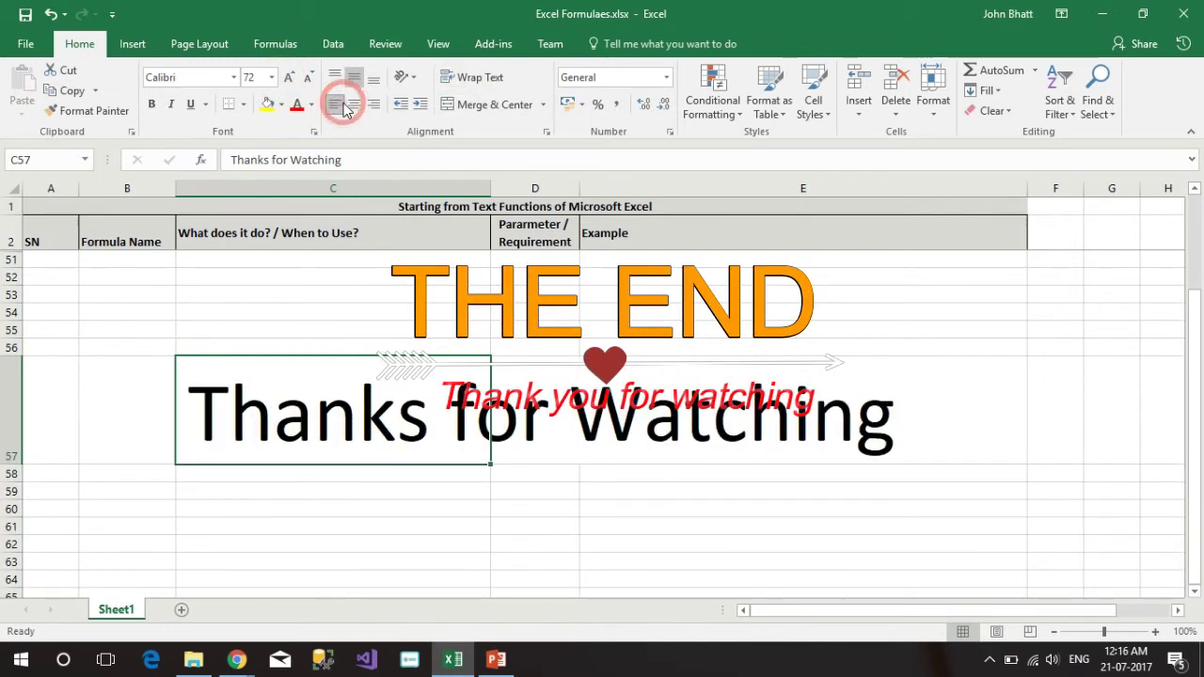
click(342, 291)
click(369, 490)
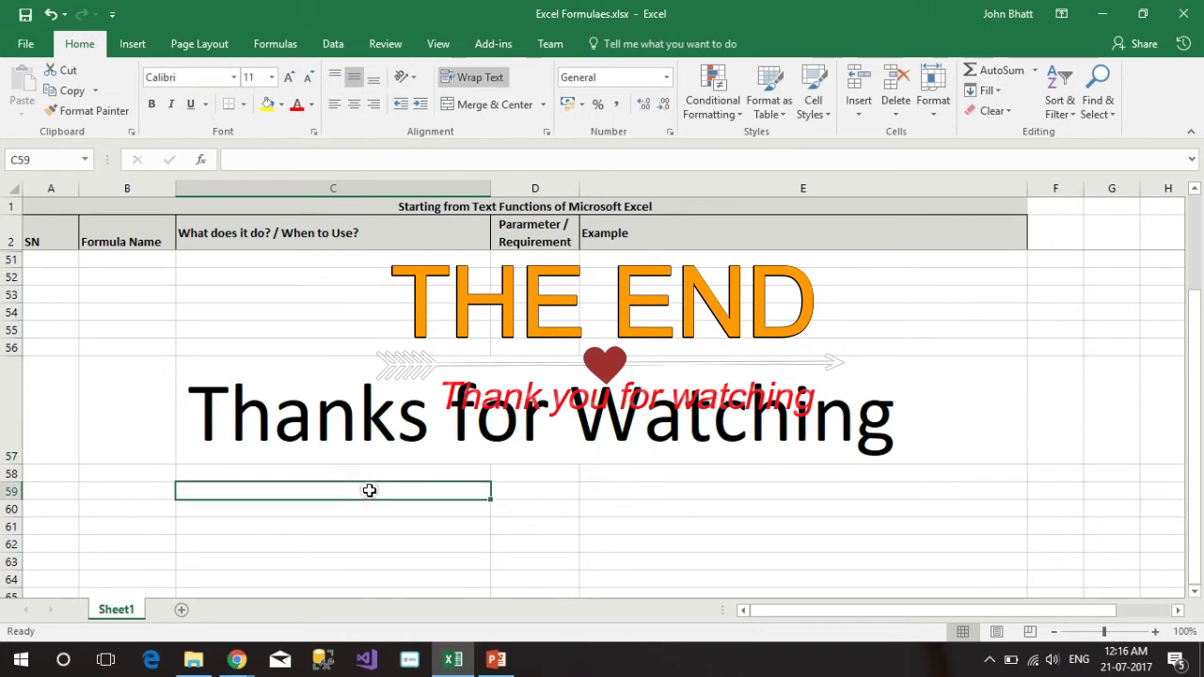
click(280, 331)
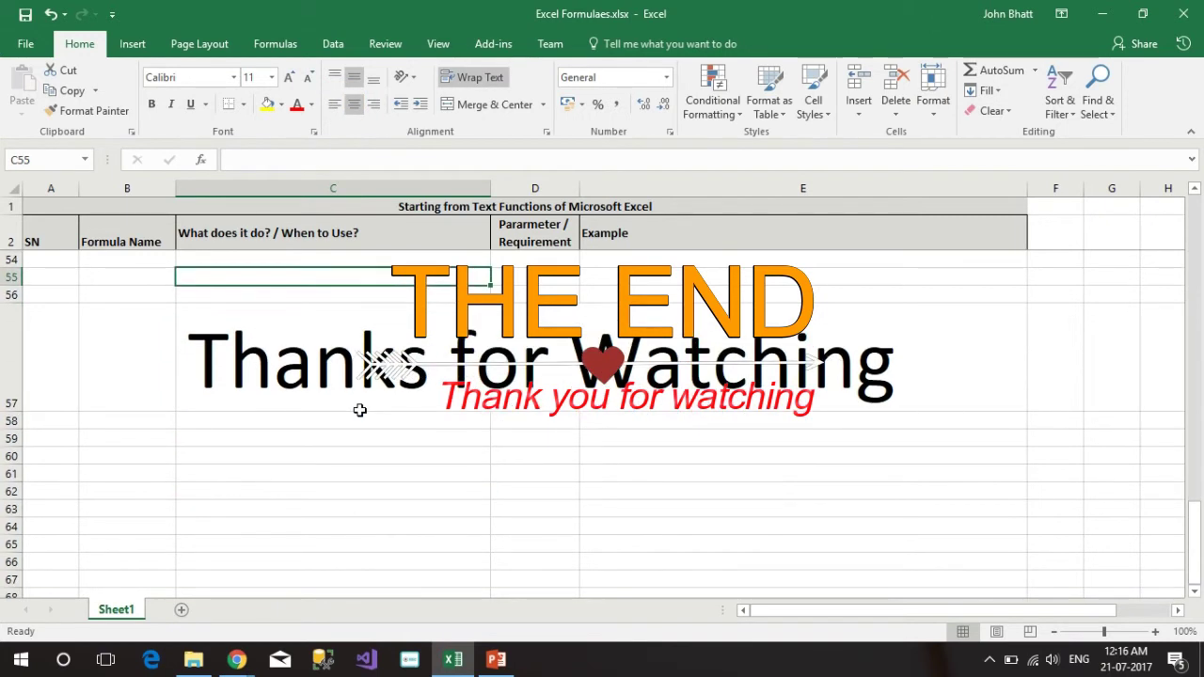